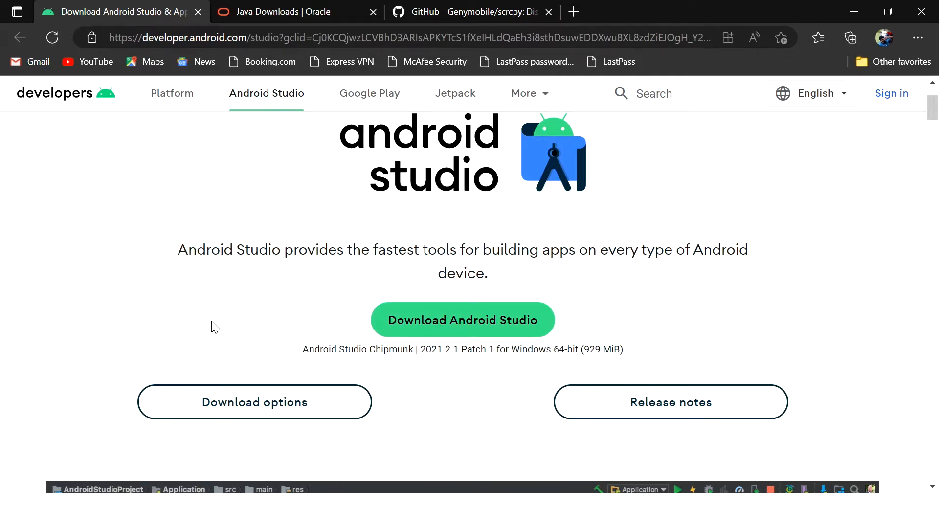
Step: Open the Android Studio download options and view the packages offered for each operating system
scroll(211, 326, down, 2)
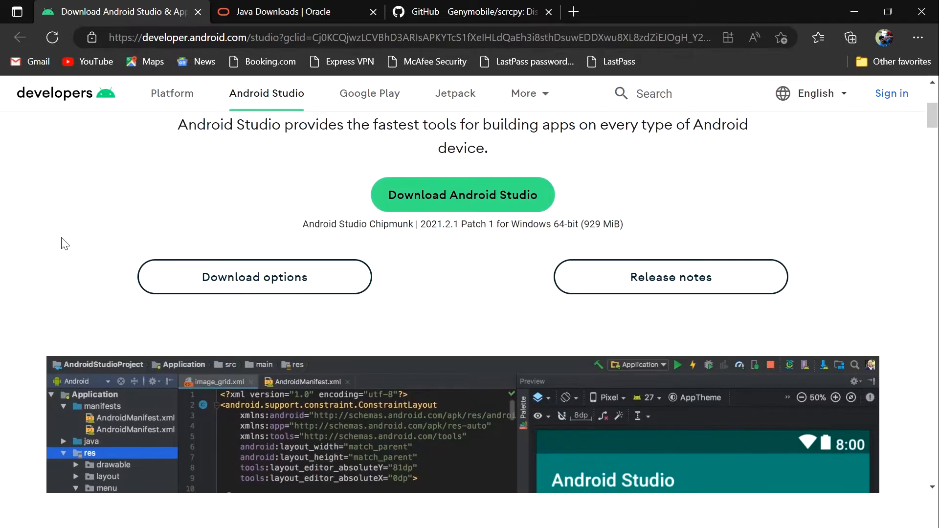
scroll(64, 242, down, 1)
click(184, 226)
scroll(184, 221, down, 3)
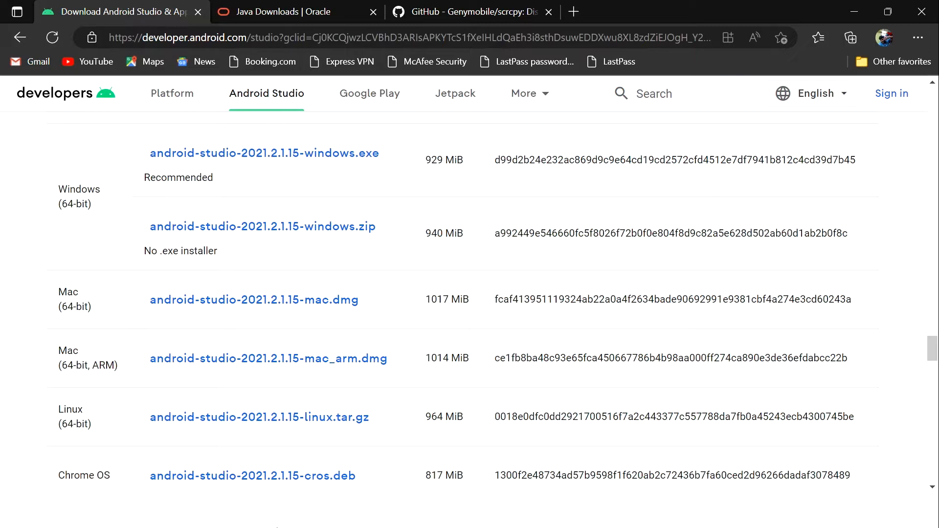
Step: Switch to File Explorer, launch the android-studio-2021.1.1.23-windows installer from the Softwares folder and proceed to the component selection
key(alt+Tab)
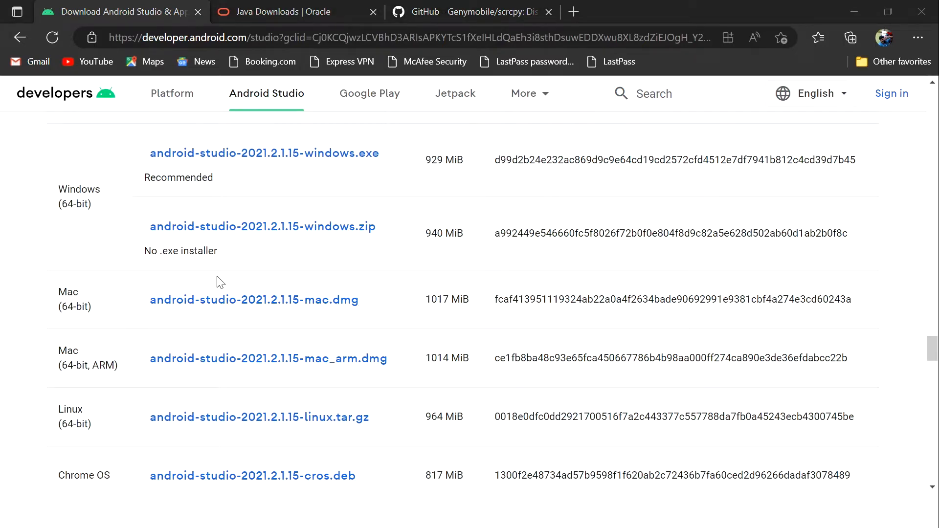
key(alt+Tab)
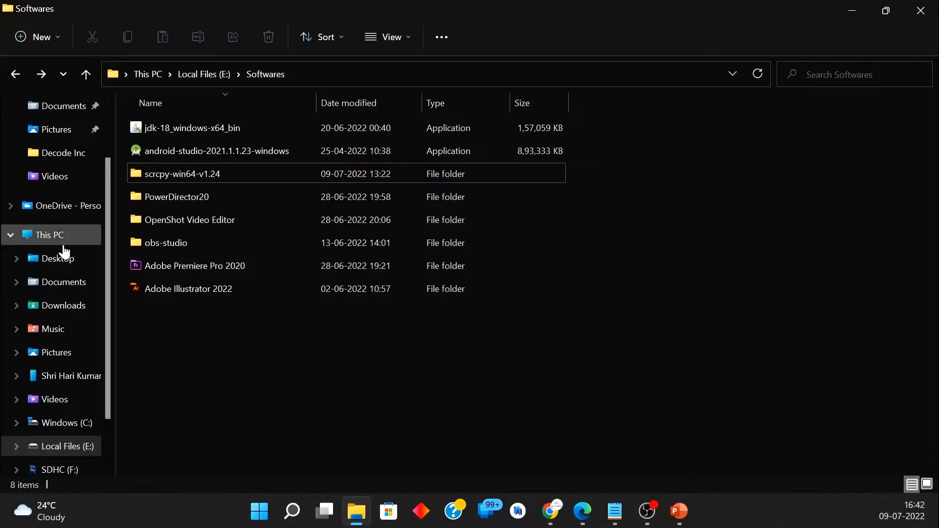
click(193, 149)
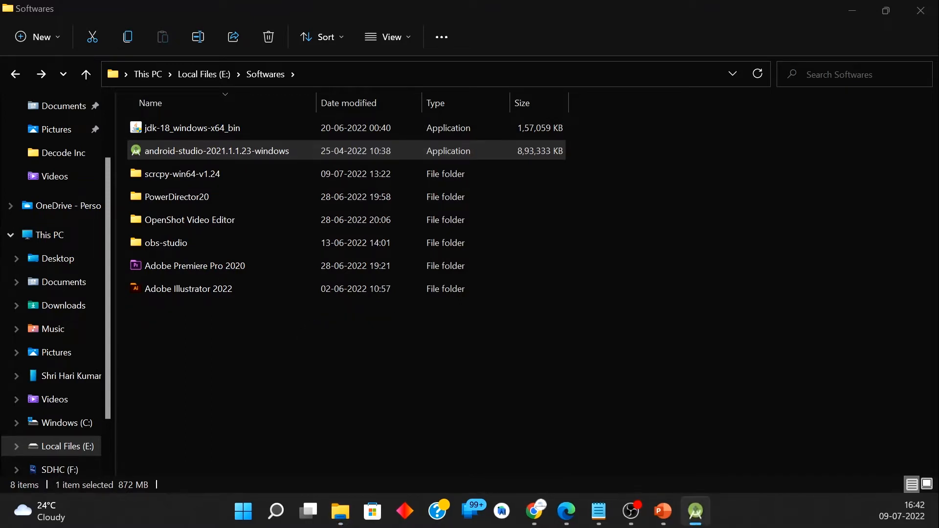
click(580, 384)
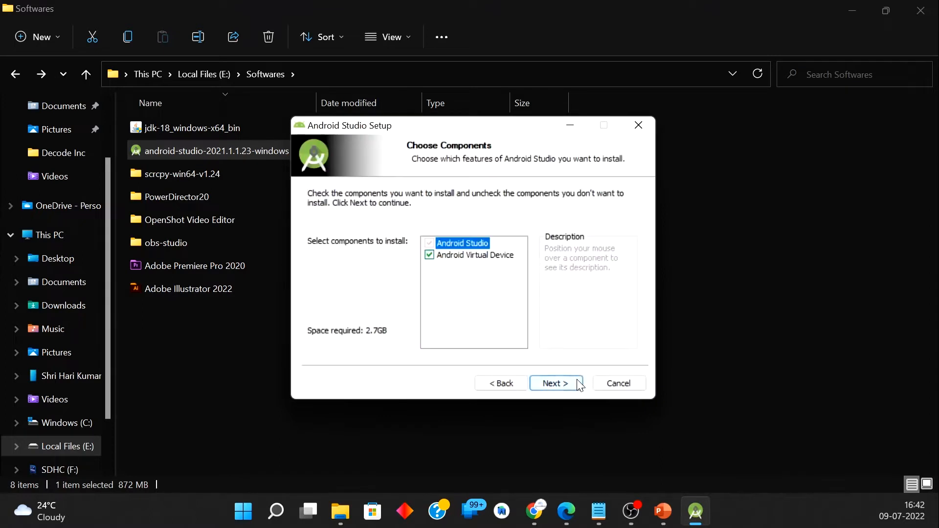
Step: Install Android Studio with Android Virtual Device in C:\Program Files\Android\Android Studio, using the Android Studio Start Menu folder
mouse_move(439, 263)
click(550, 381)
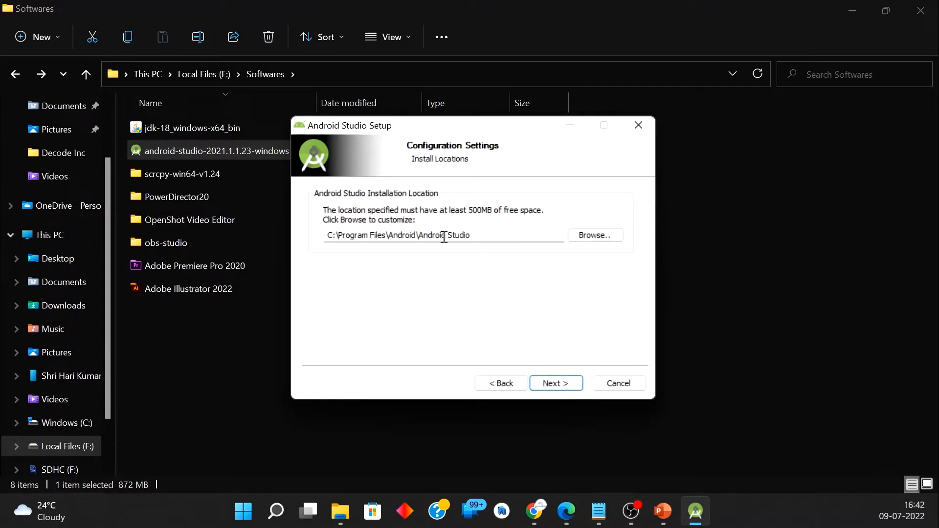
click(552, 383)
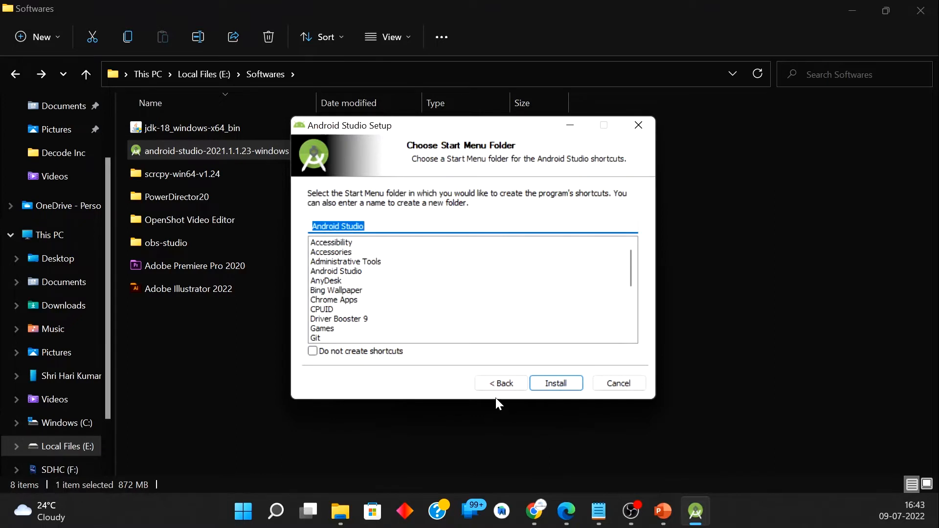
click(556, 383)
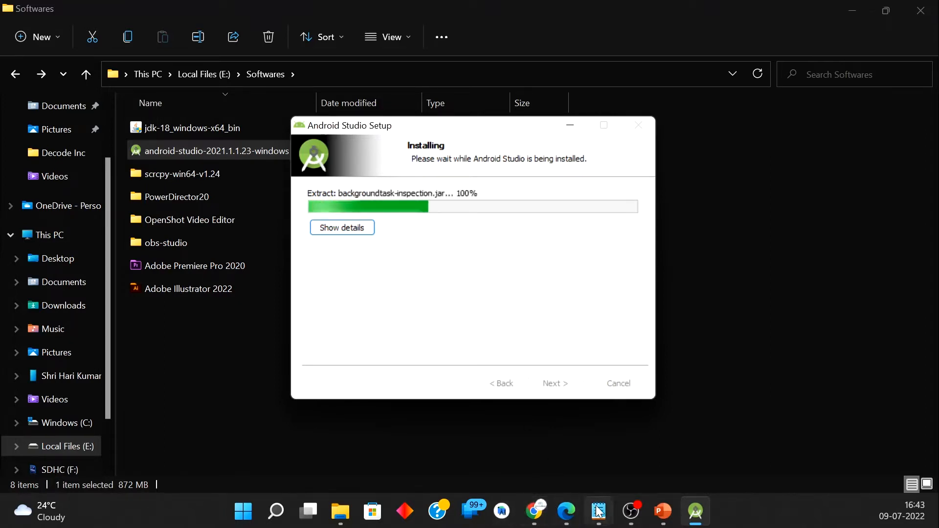
Step: Switch to the PowerPoint slide show and reveal the Java environment setup item on the Environment Setup slide
click(662, 511)
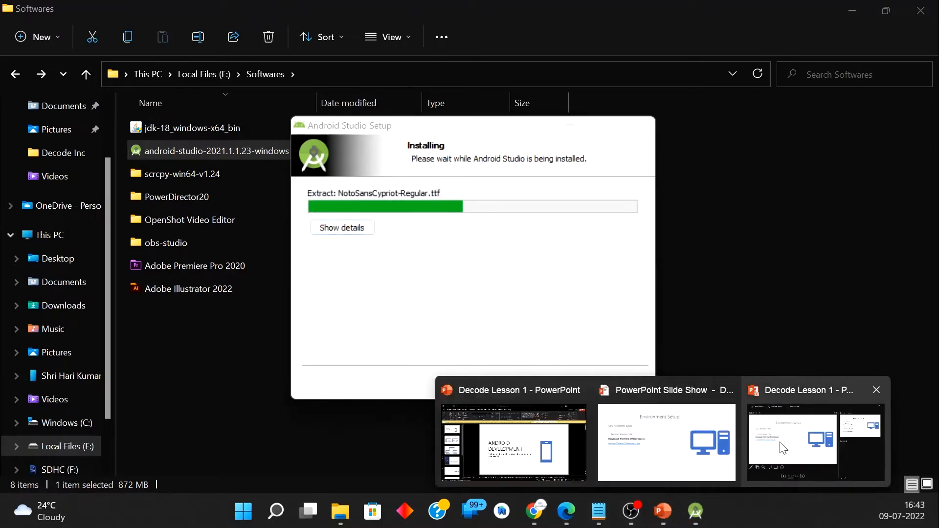
click(675, 443)
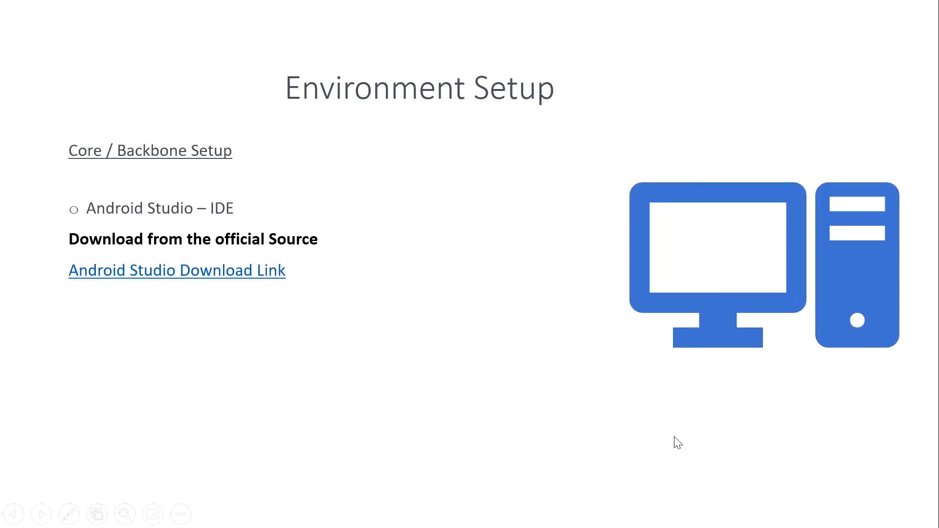
click(320, 305)
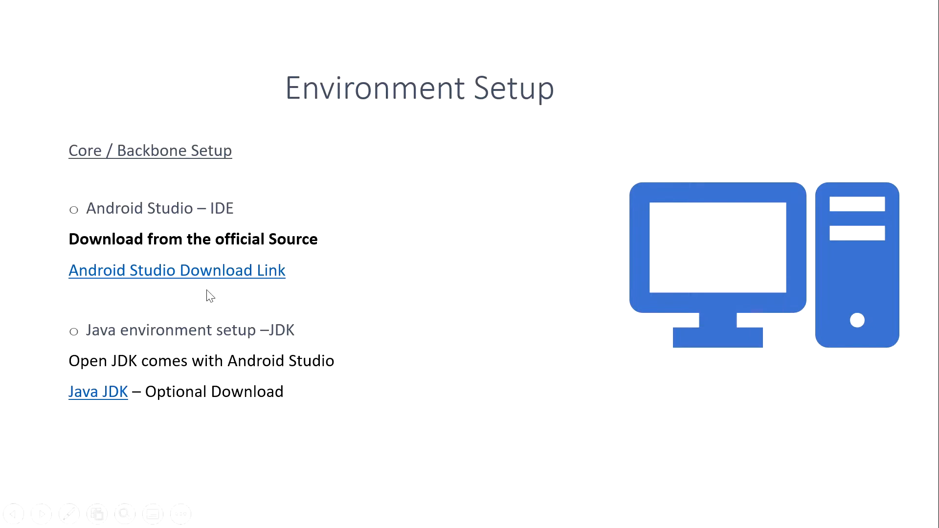
Step: Return to the Android Studio installer and finish the setup with Start Android Studio enabled
key(alt+Tab)
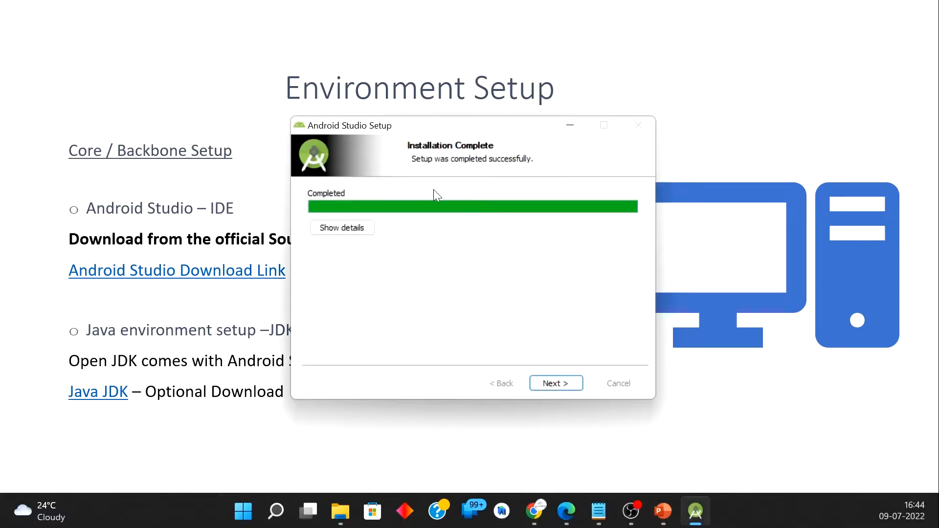
click(557, 384)
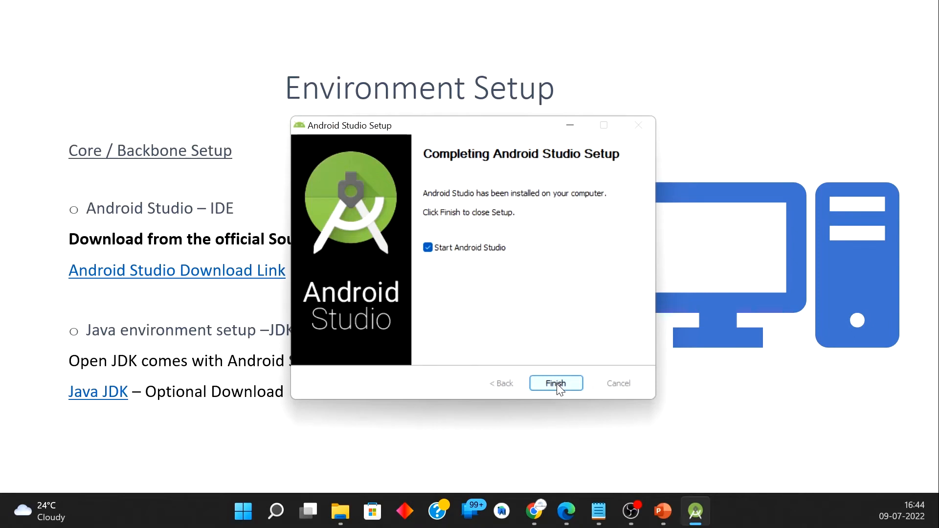
click(557, 383)
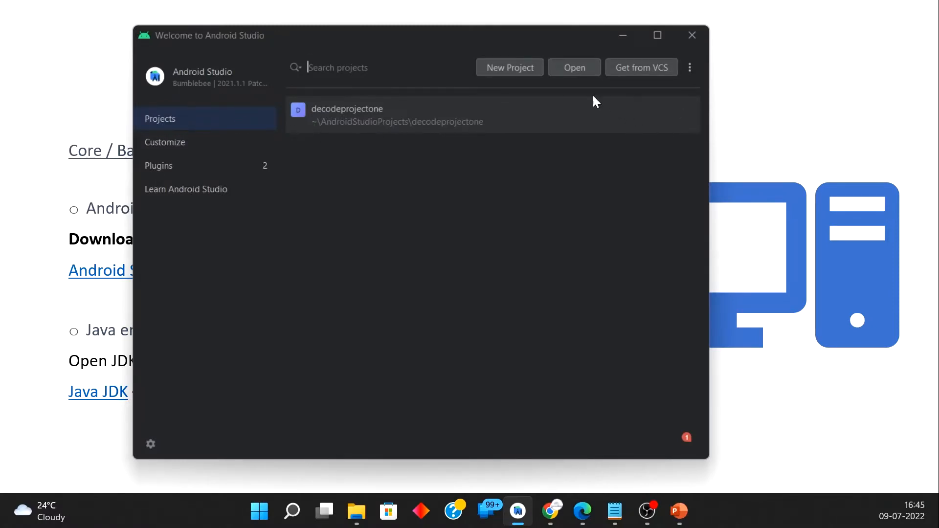
Step: Start a new phone and tablet project from the Empty Activity template
click(503, 65)
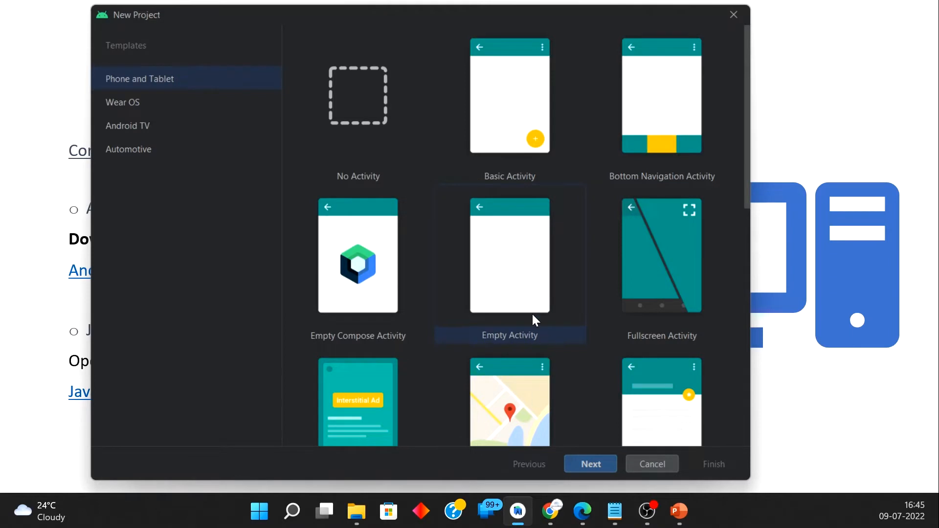
click(517, 294)
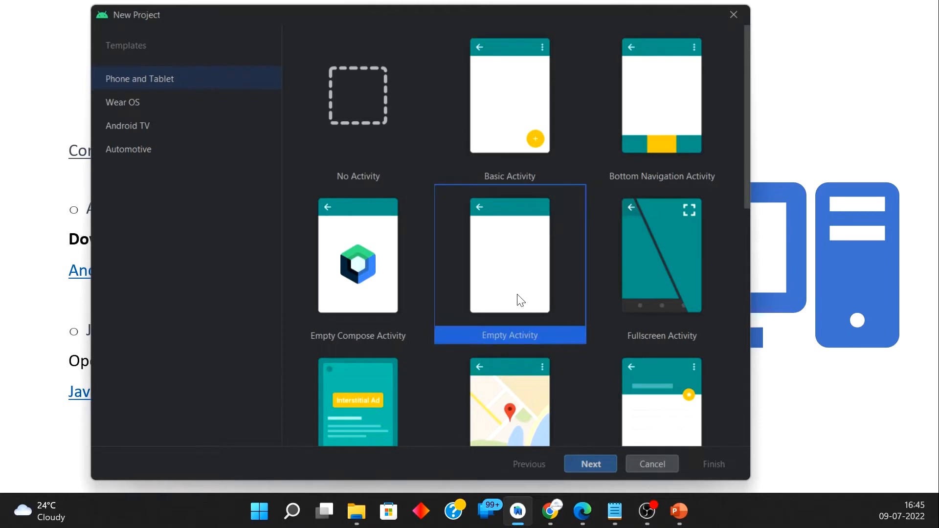
click(609, 467)
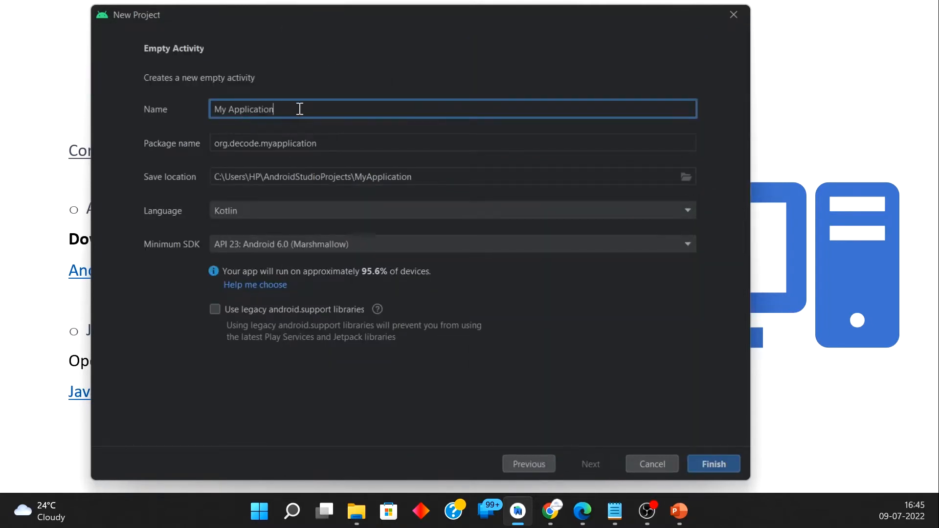
Step: Name the new project Decode App
key(ctrl+a)
text(De)
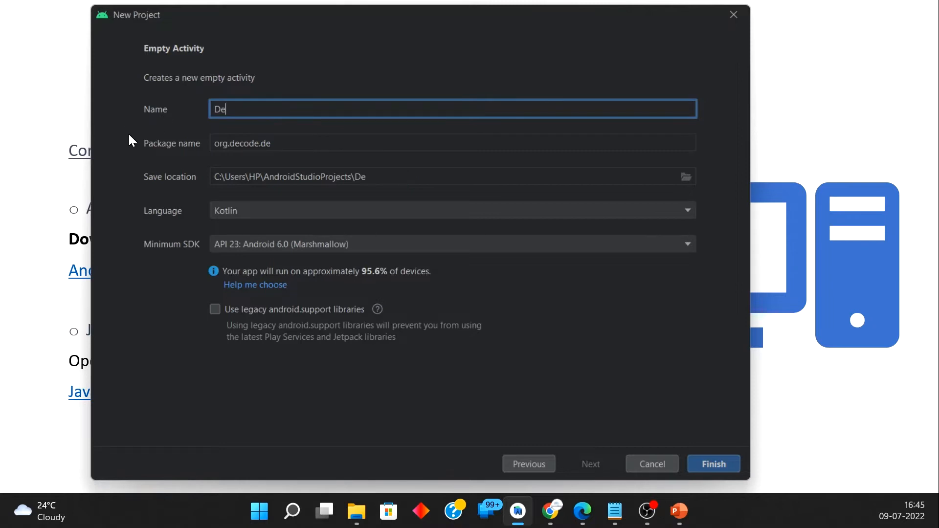
text(code App)
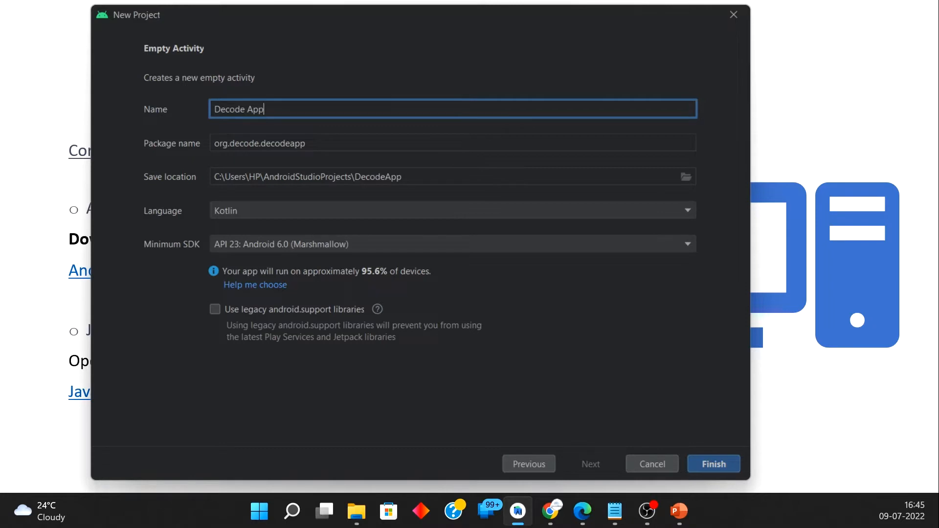
Step: Set the project's package name to org.decode.decodeappone
drag(329, 145, 194, 141)
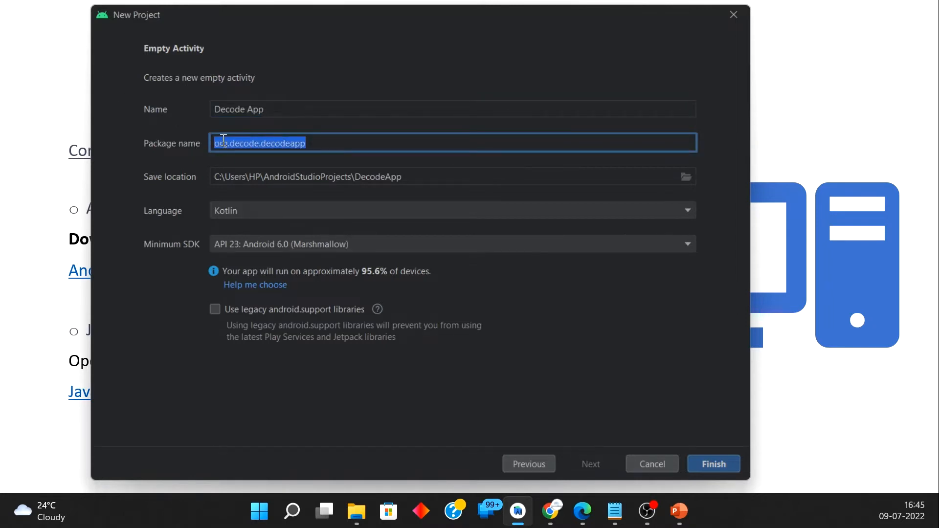
click(327, 142)
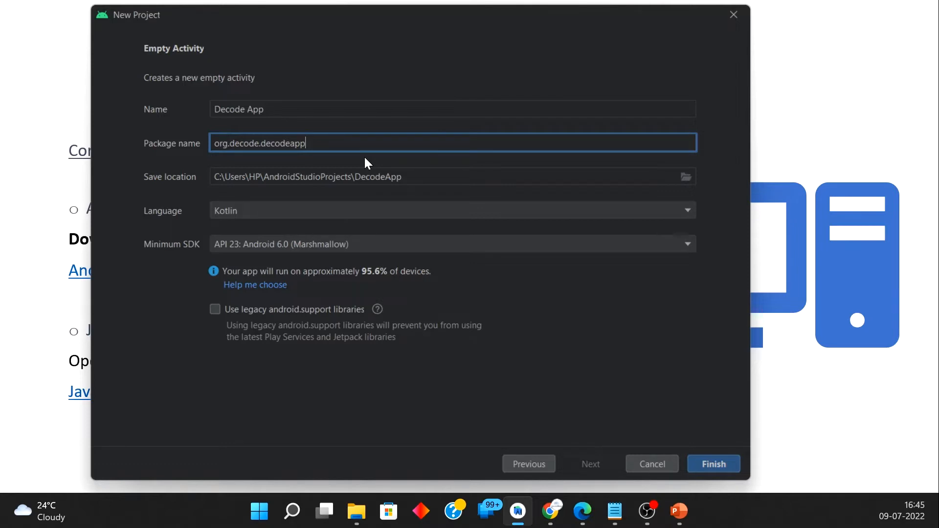
double_click(290, 143)
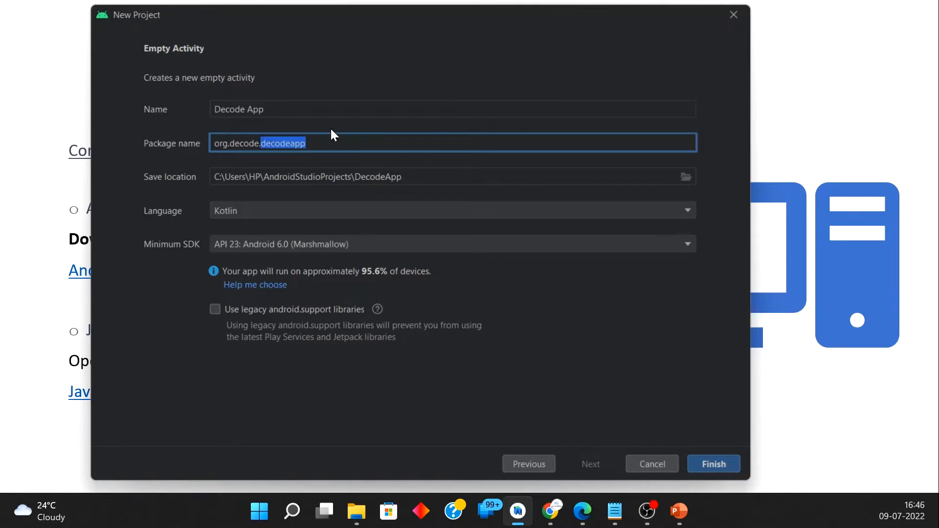
click(220, 144)
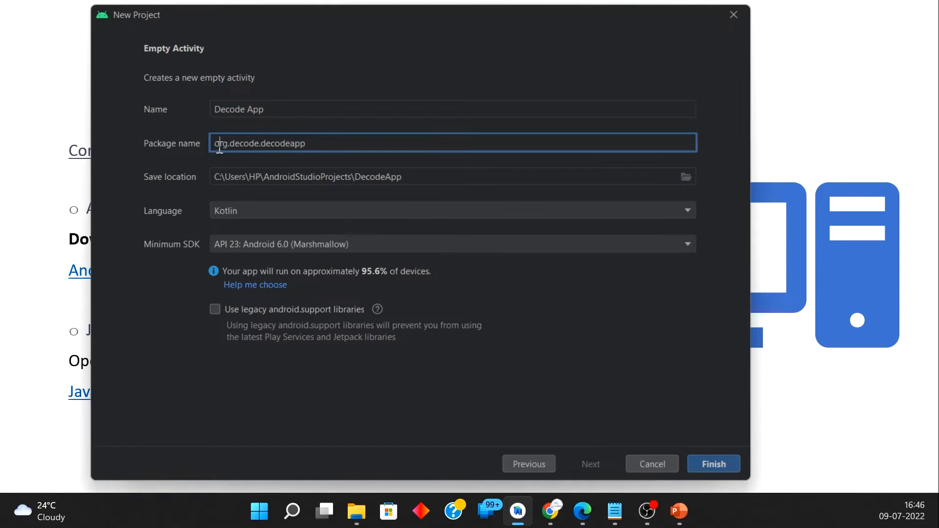
triple_click(219, 144)
click(220, 145)
key(shift+Tab)
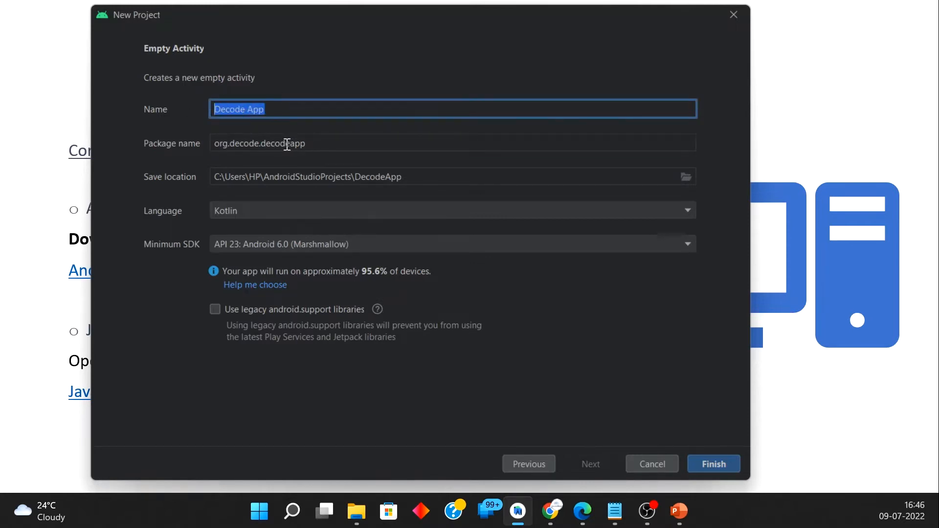
key(Tab)
click(312, 143)
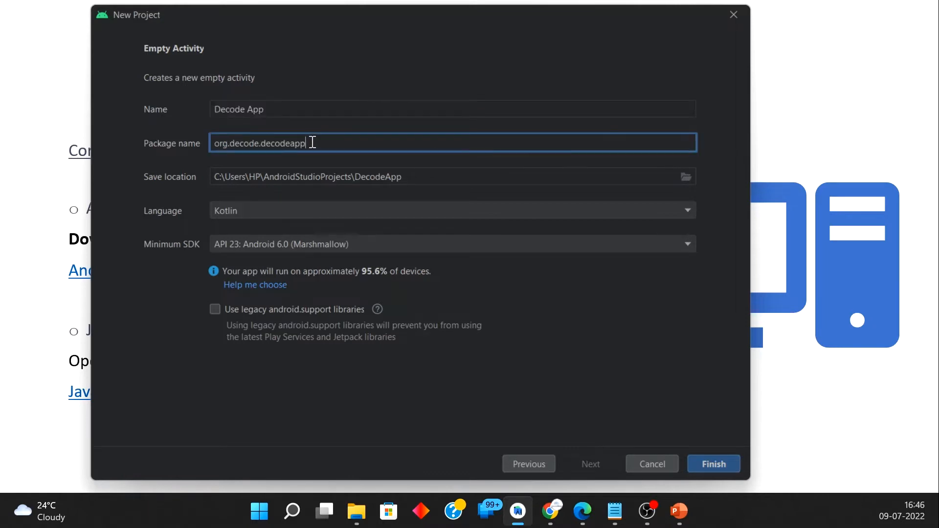
text(one)
Step: Create the project with Kotlin as the language and API 23: Android 6.0 (Marshmallow) as the minimum SDK
click(246, 210)
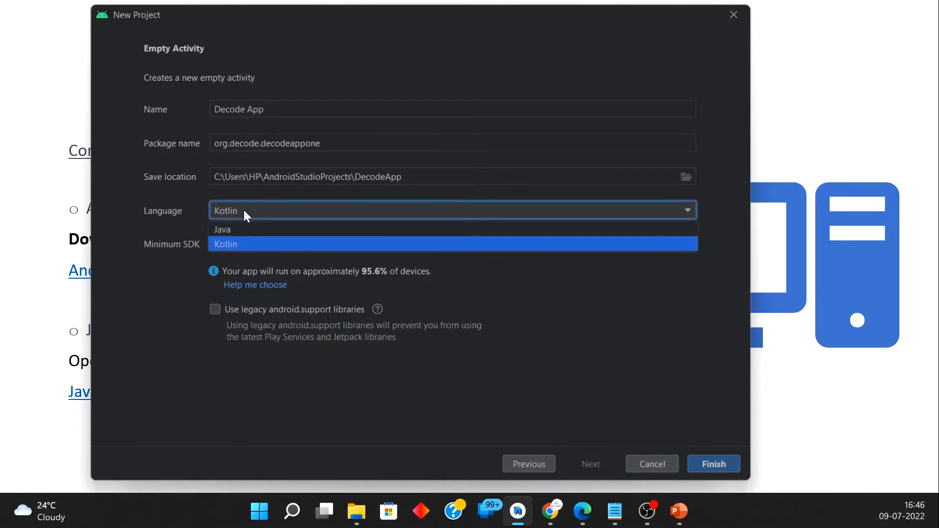
click(248, 208)
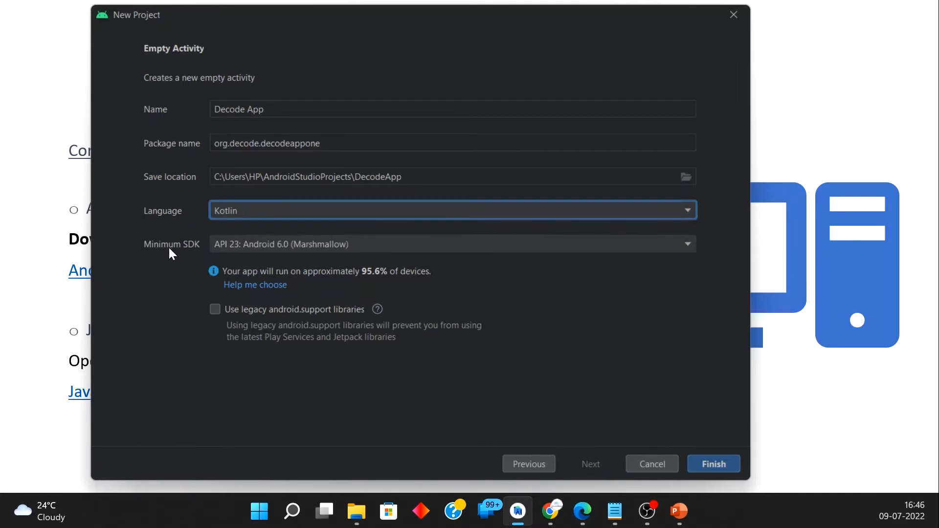
click(256, 246)
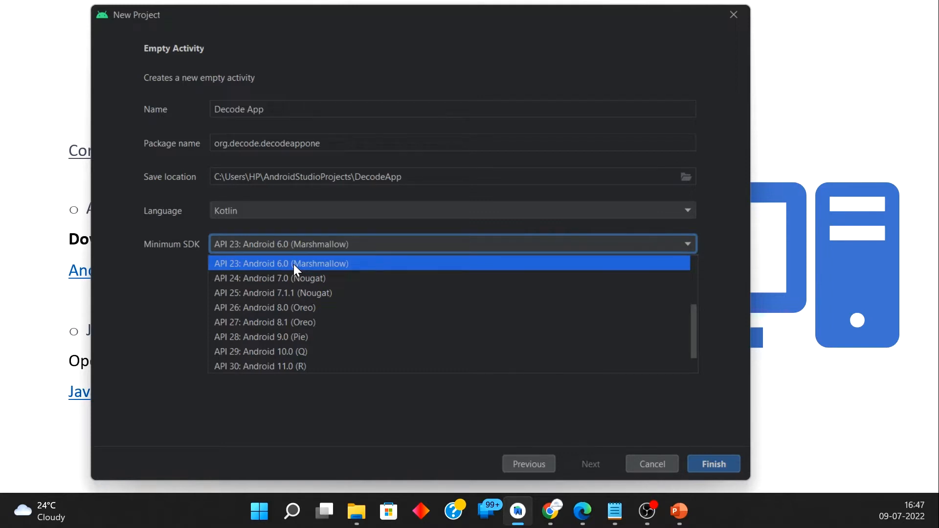
click(153, 290)
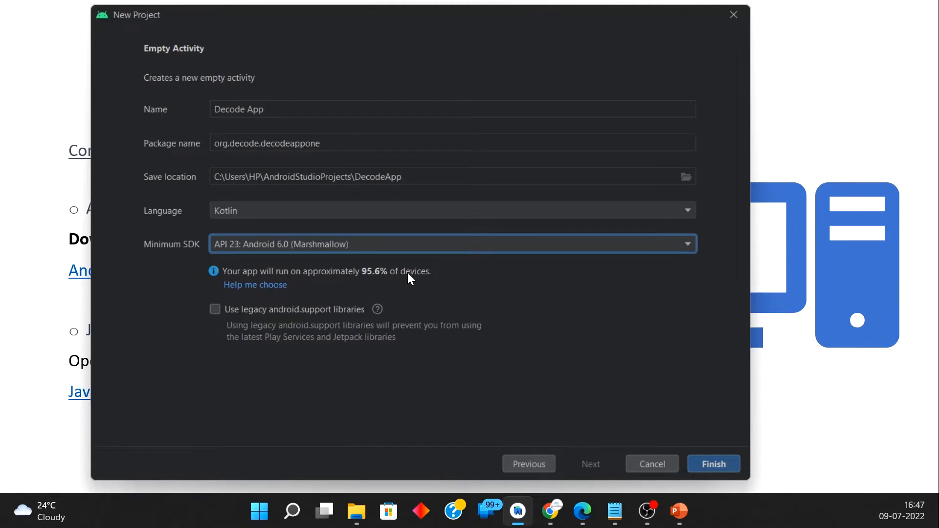
click(724, 460)
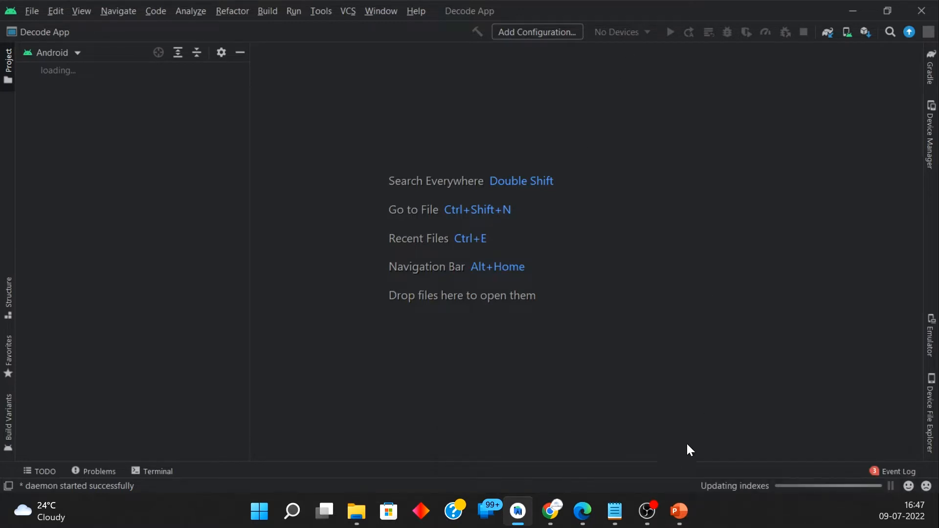
Step: Return to the Environment Setup slide in PowerPoint and switch to Oracle's Java Downloads page in Edge
mouse_move(681, 506)
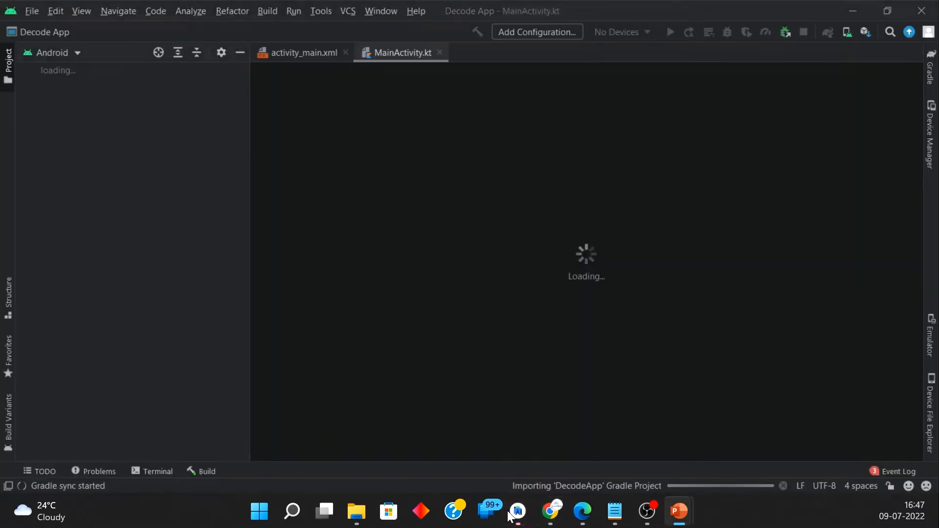
mouse_move(511, 514)
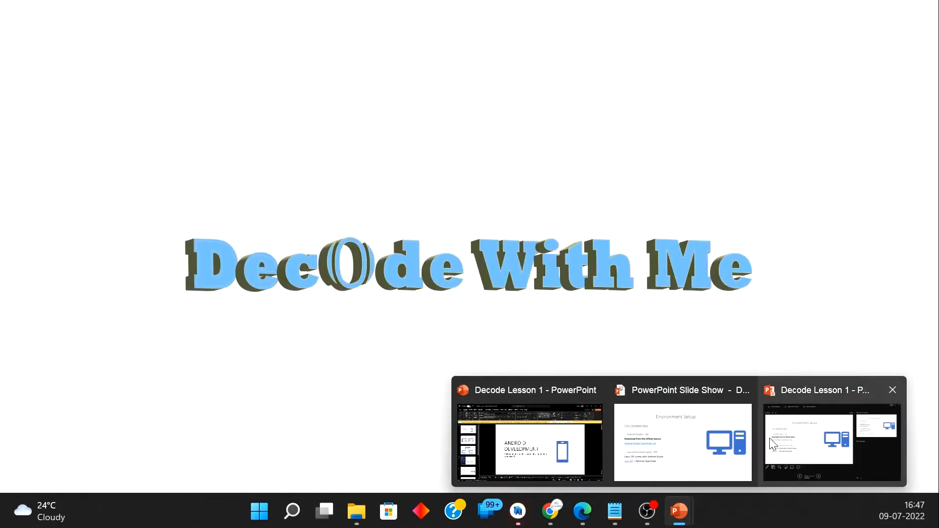
click(682, 440)
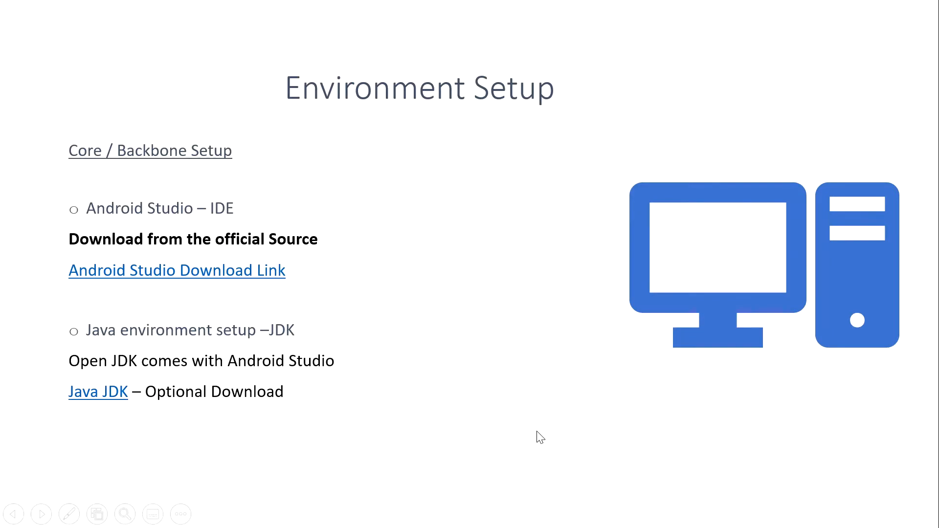
key(alt+Tab)
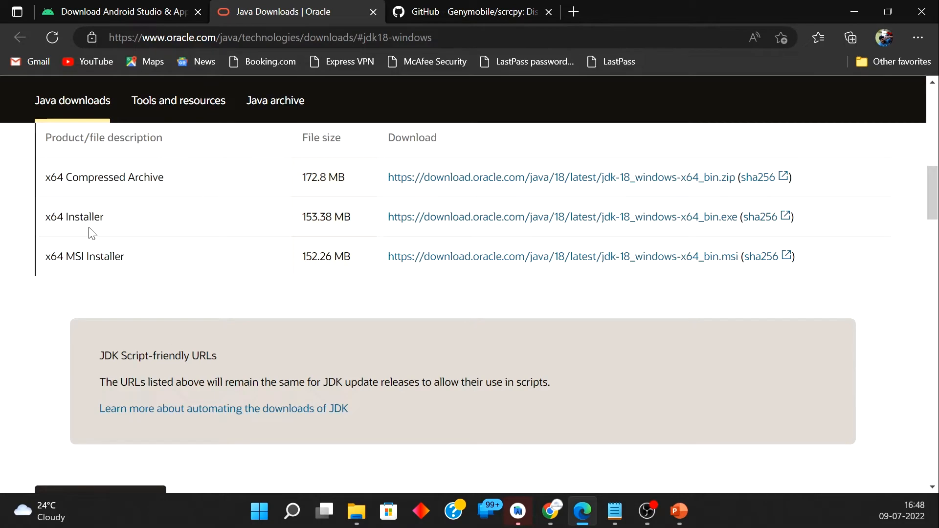
Step: Switch from the Oracle page to the Softwares folder in File Explorer and launch the jdk-18_windows-x64_bin installer
scroll(93, 233, up, 2)
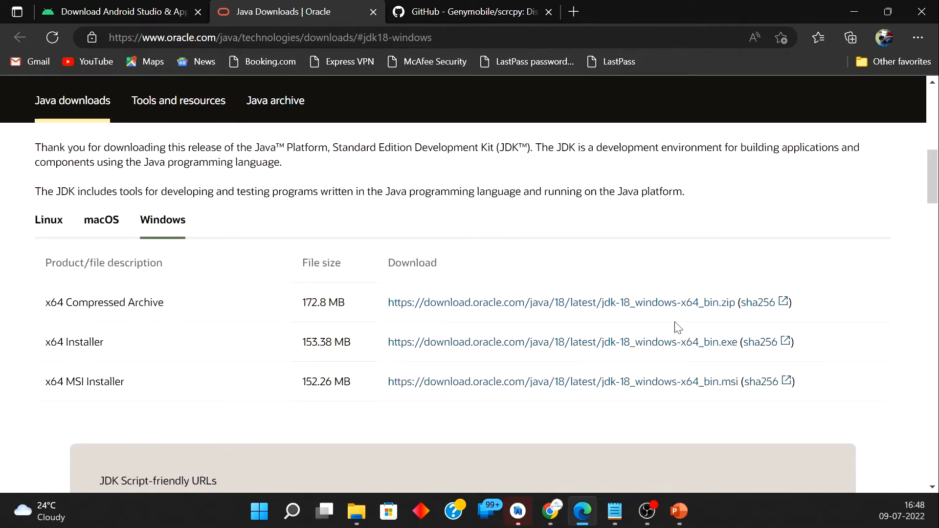
scroll(4, 316, down, 1)
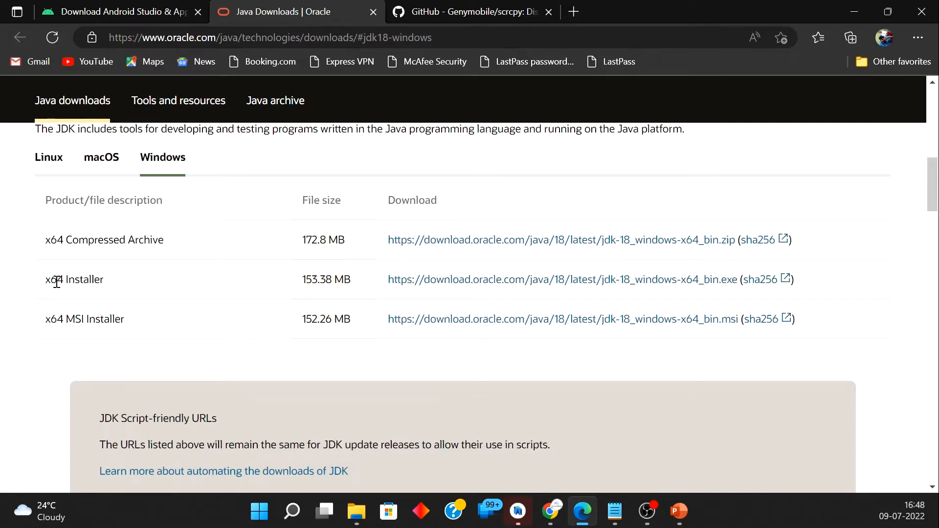
mouse_move(356, 511)
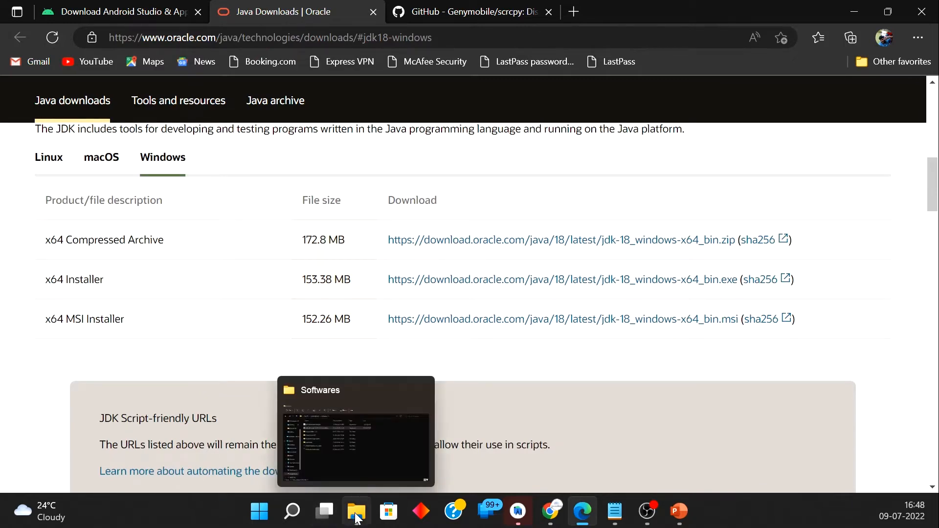
click(341, 481)
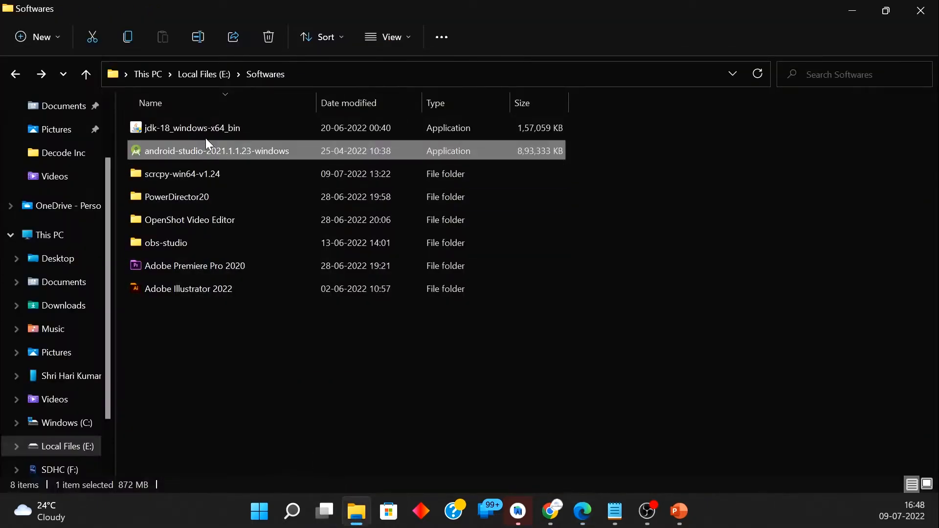
click(212, 377)
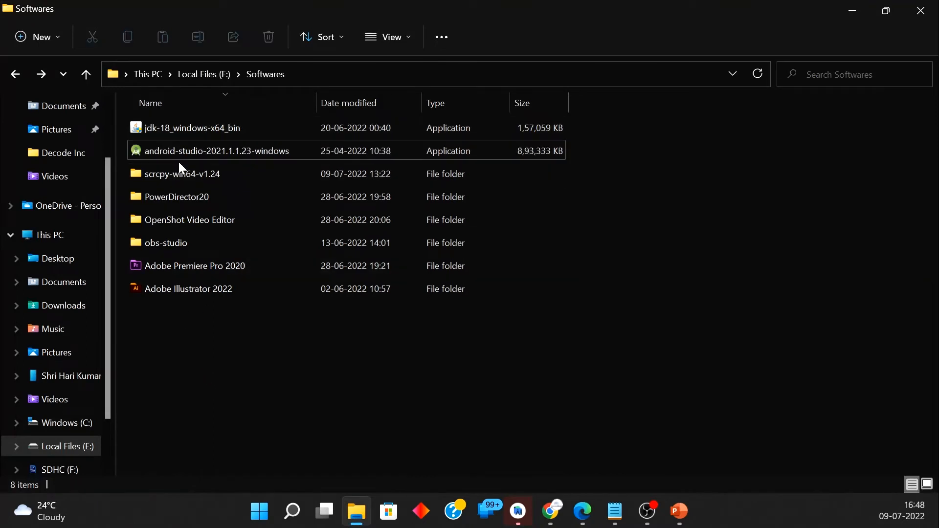
double_click(207, 127)
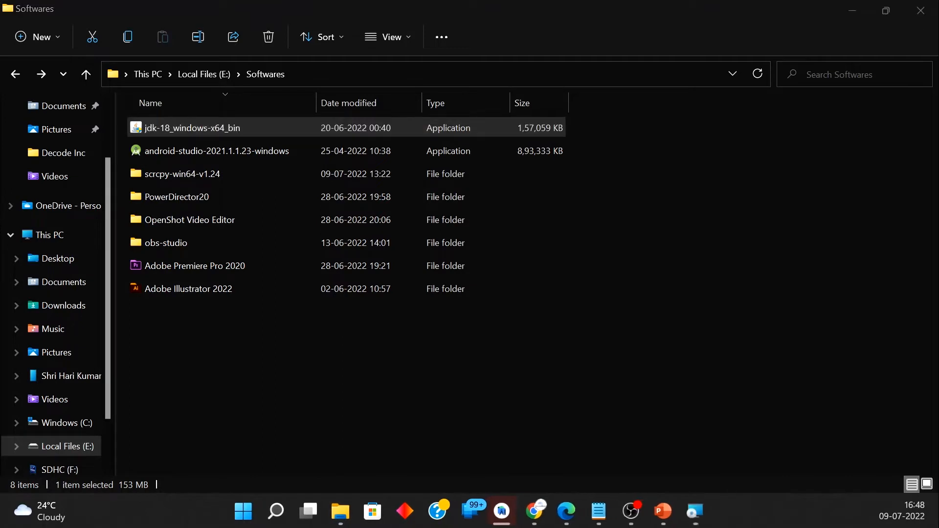
Step: Reinstall Java SE Development Kit 18.0.1.1 into C:\Program Files\Java\jdk-18.0.1.1\ and close the setup wizard
drag(755, 272, 411, 189)
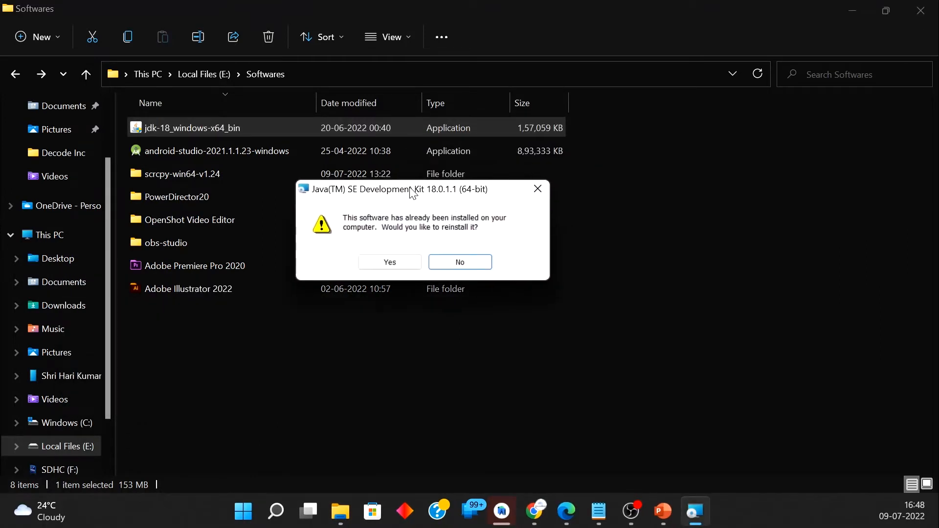
click(390, 263)
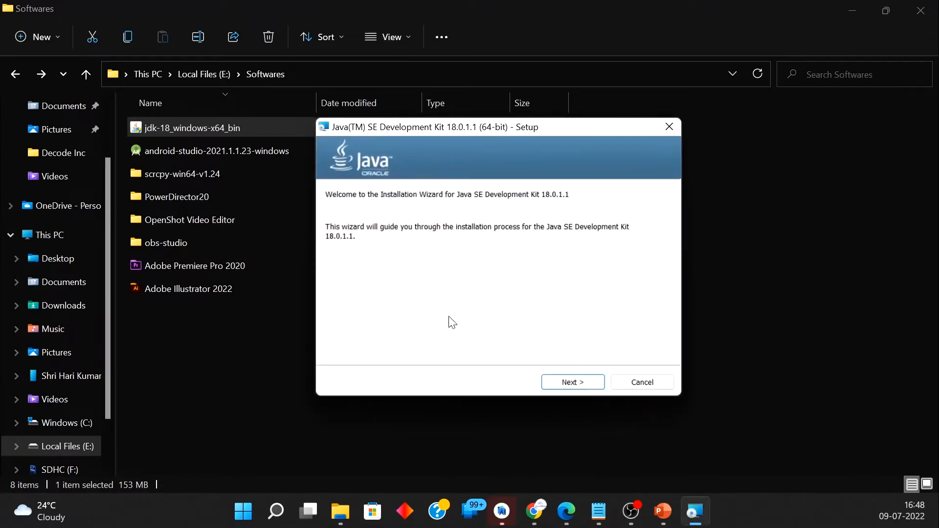
click(582, 383)
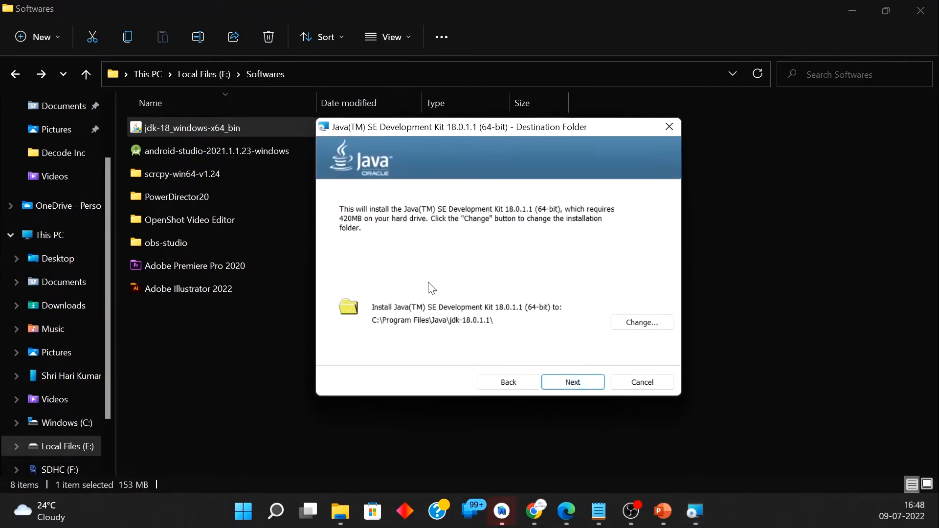
click(573, 383)
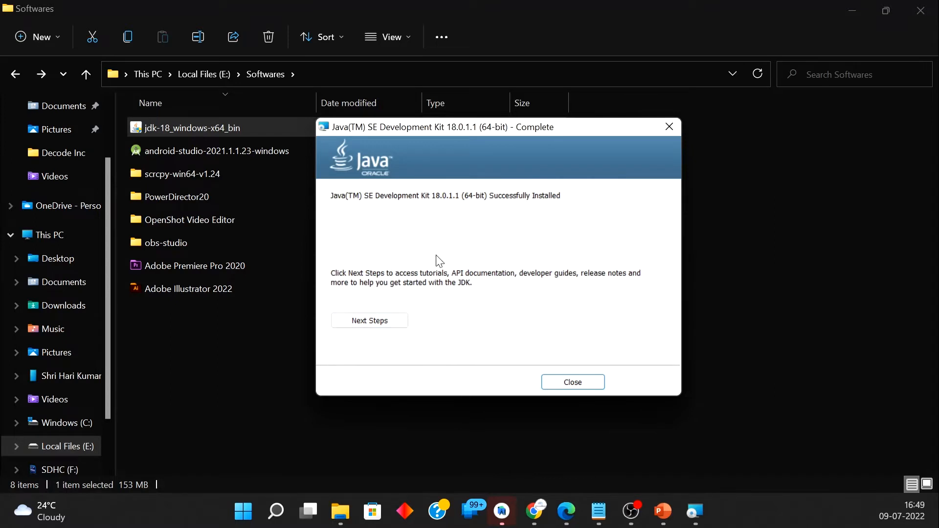
click(581, 384)
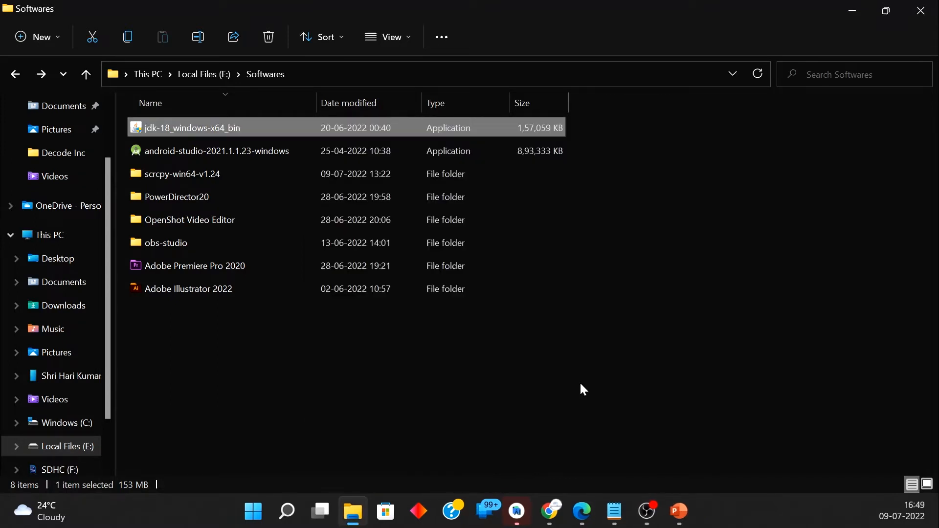
Step: Search Windows for "env", open the Environment Variables dialog and select the user variable JAVA_HOME
click(561, 347)
key(super)
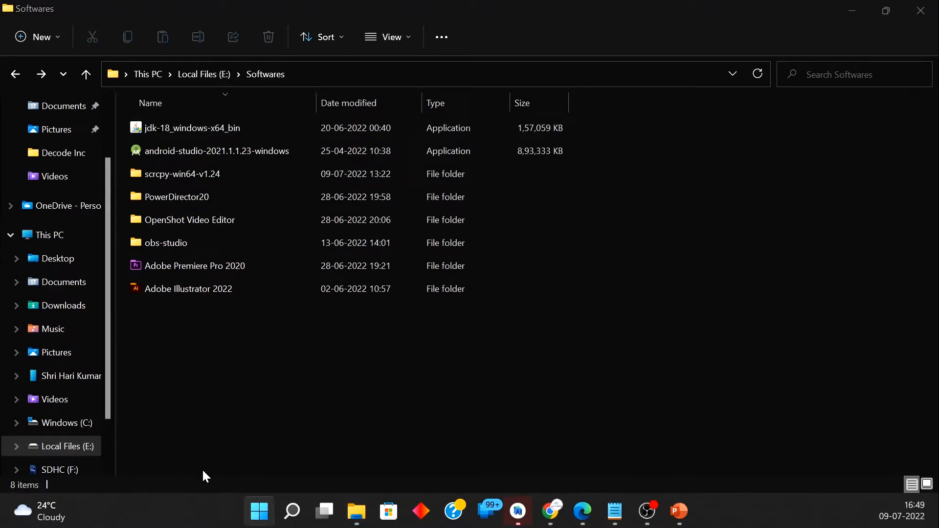
click(259, 512)
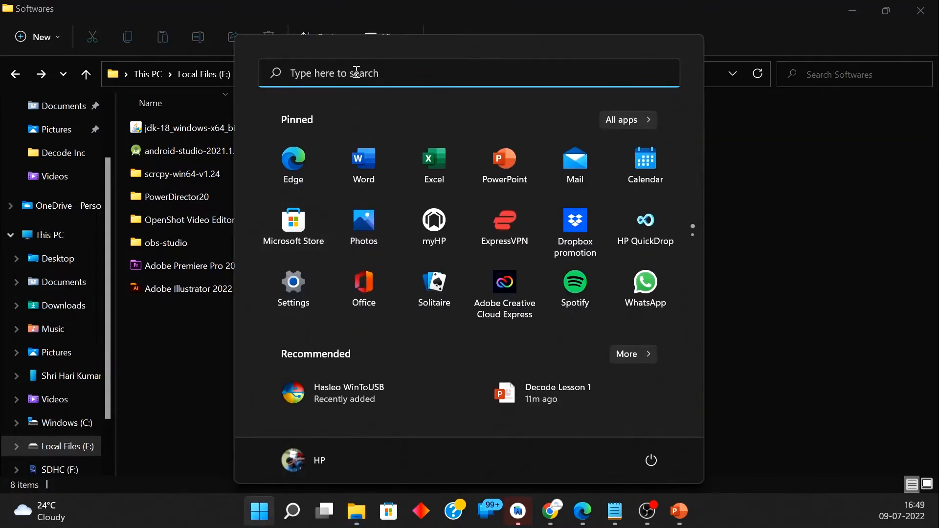
click(356, 73)
text(env)
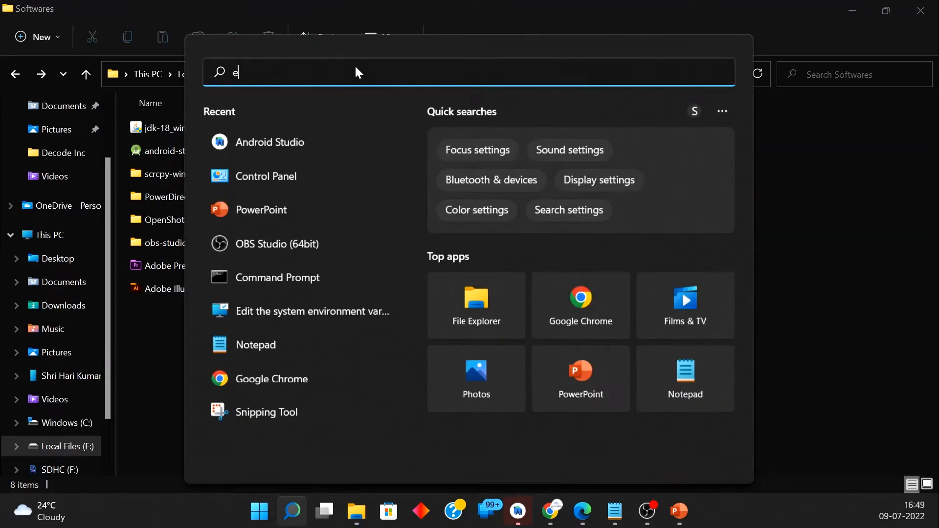
key(Return)
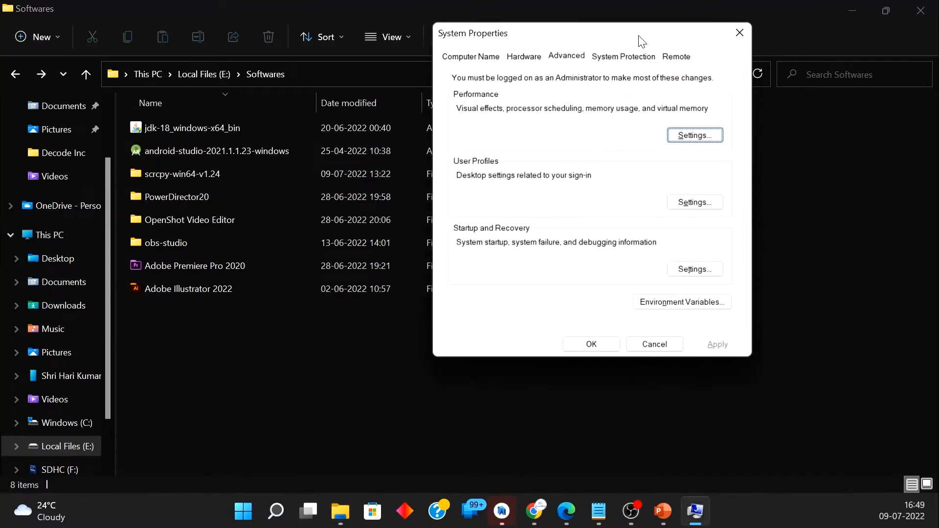
drag(646, 44, 478, 61)
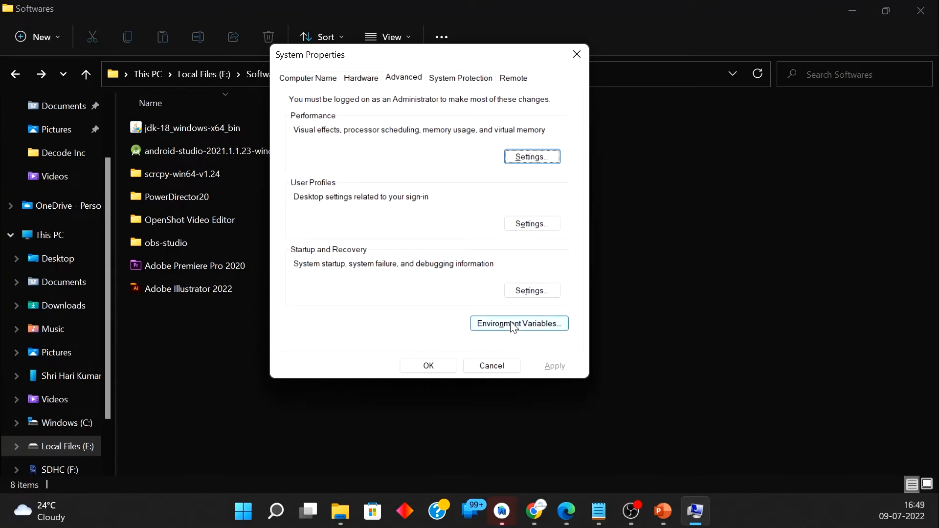
click(521, 328)
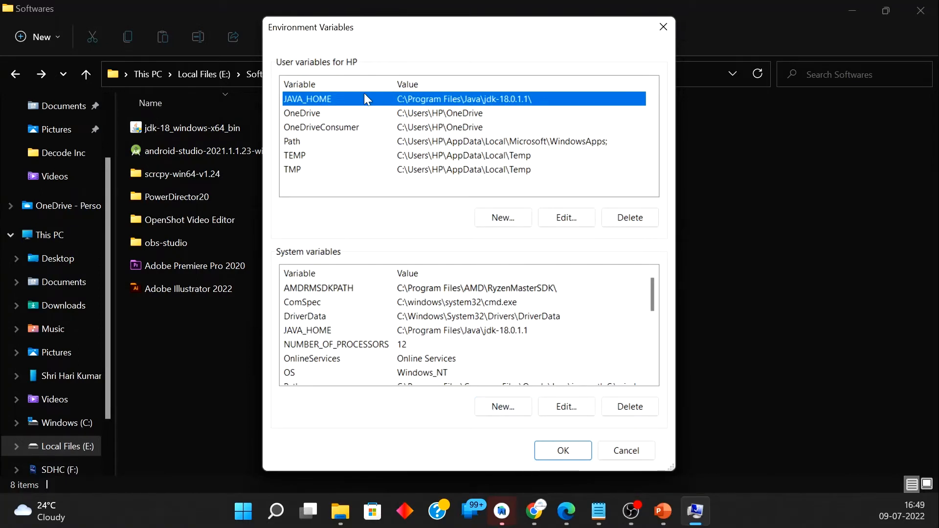
click(383, 187)
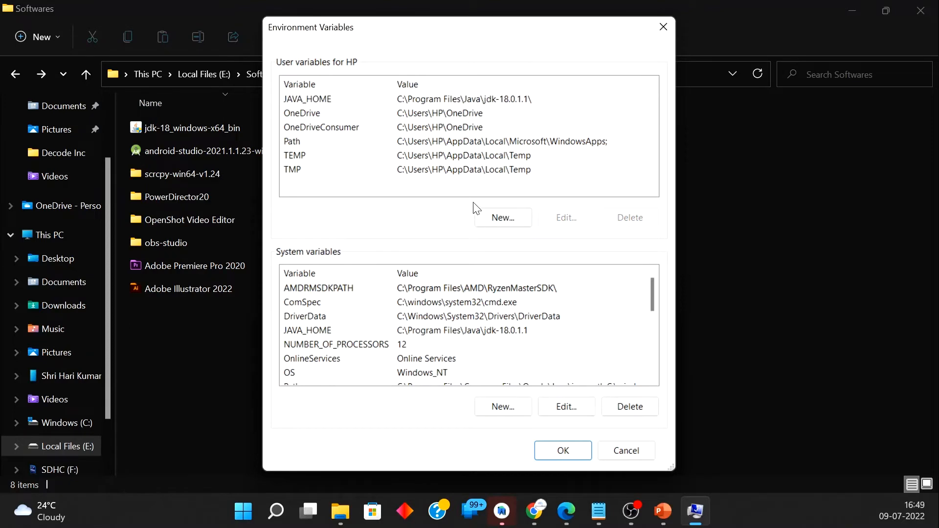
click(433, 102)
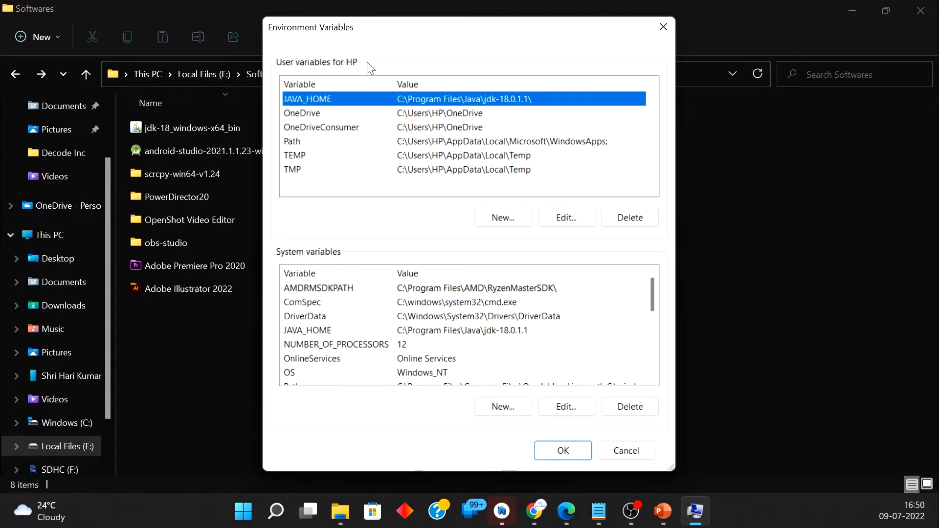
Step: Start a new system variable named JAVA_HOME and paste C:\Program Files\Java\jdk-18.0.1.1\ as its value
click(518, 409)
text(JAVA_HOME)
key(Tab)
key(alt+Tab)
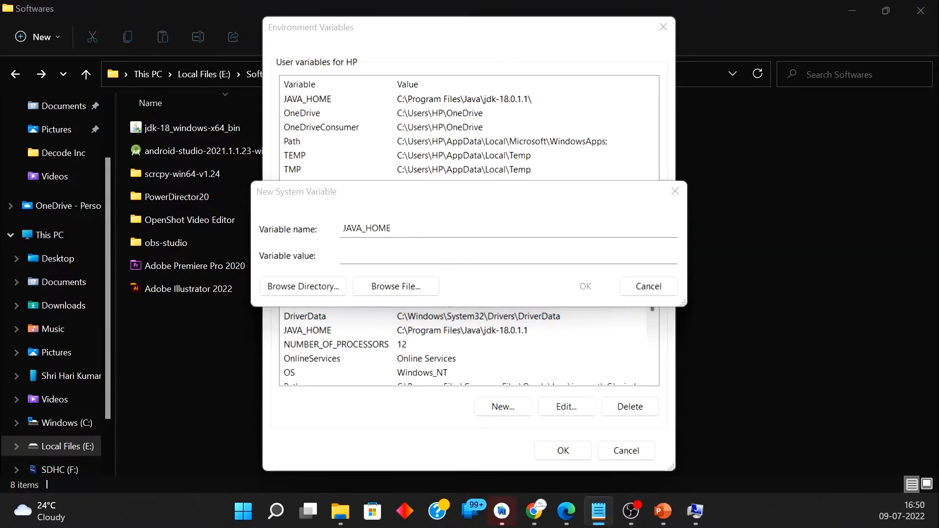
click(374, 257)
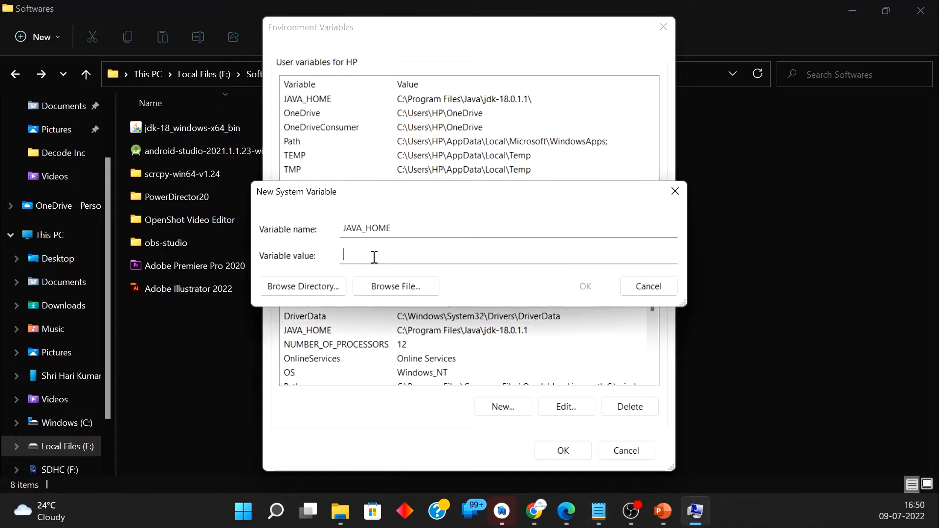
text(C:\Program Files\Java\jdk-18.0.1.1\)
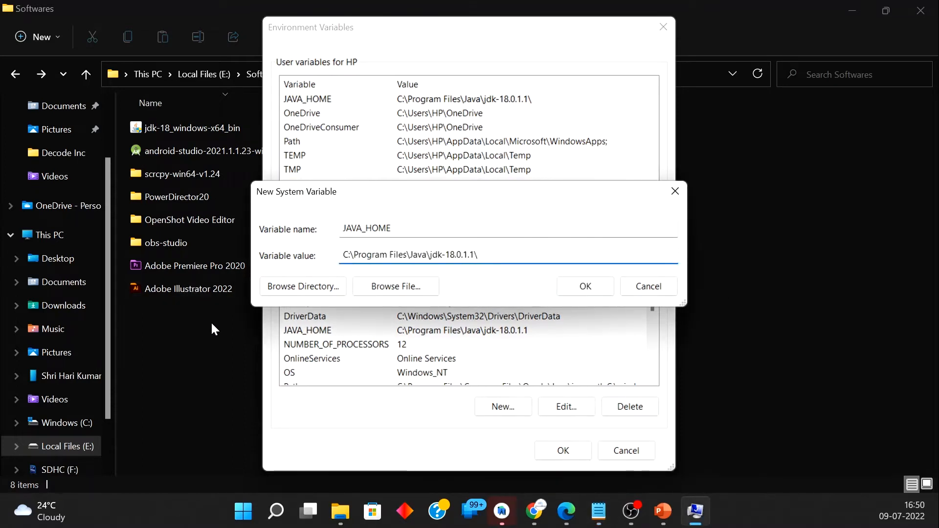
Step: Copy the jdk-18.0.1.1 folder's path from Program Files\Java, replace the new variable's value with it, and discard the variable
click(81, 421)
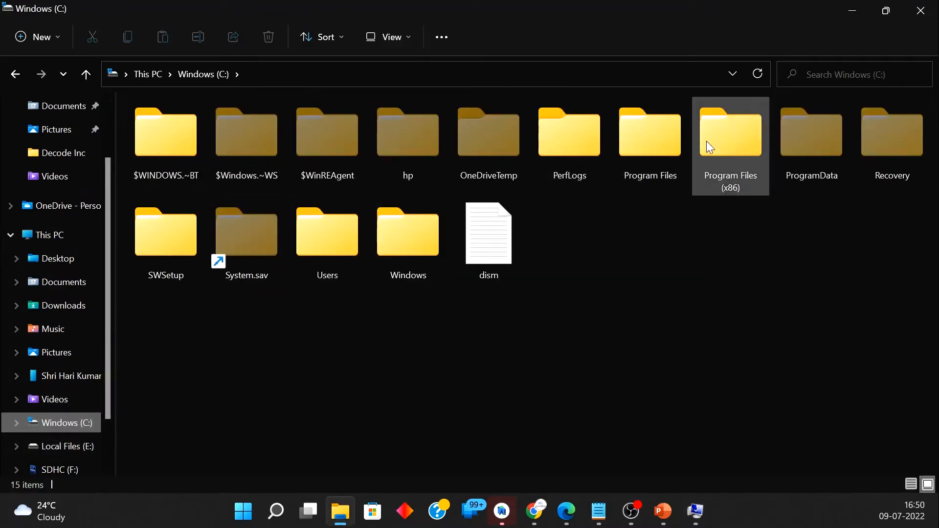
double_click(633, 157)
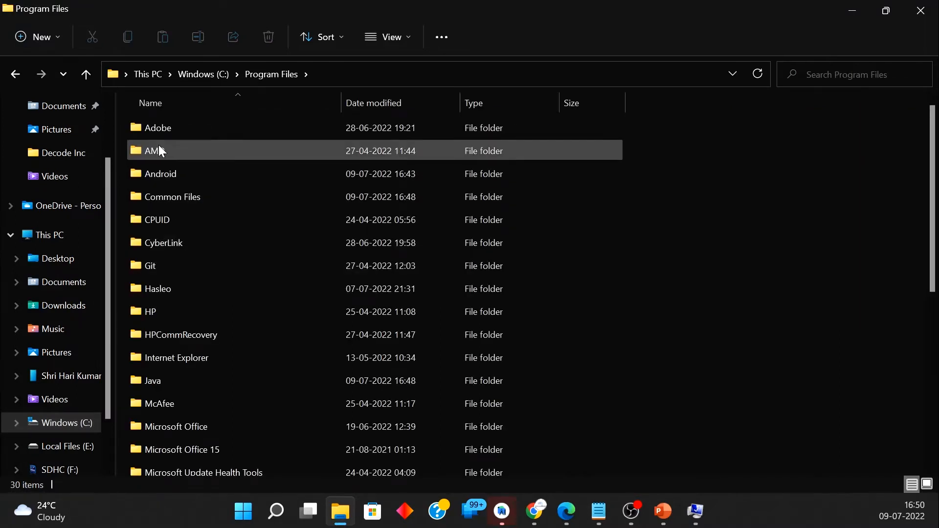
double_click(181, 383)
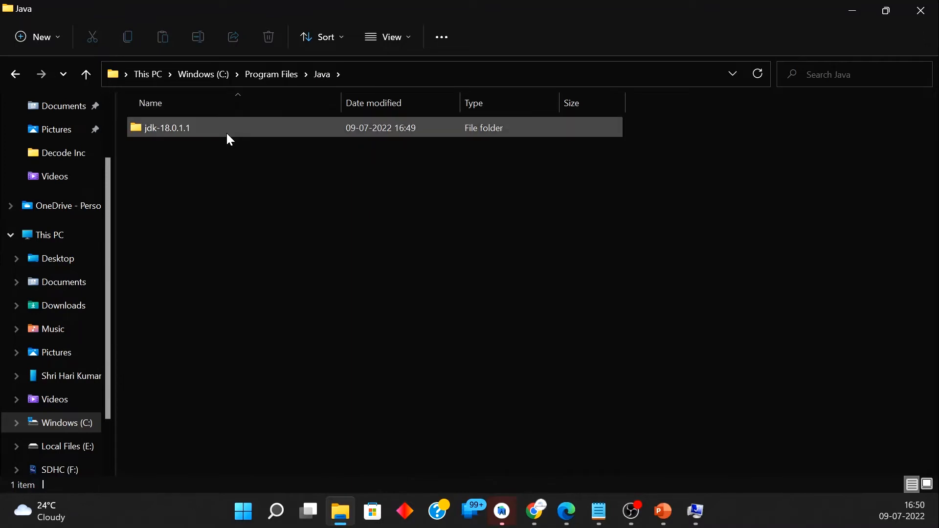
double_click(223, 129)
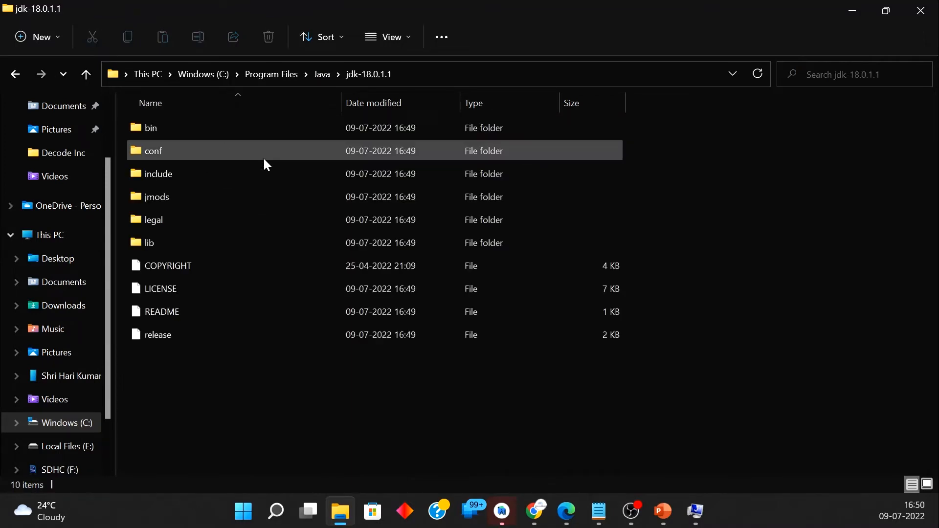
key(alt+d)
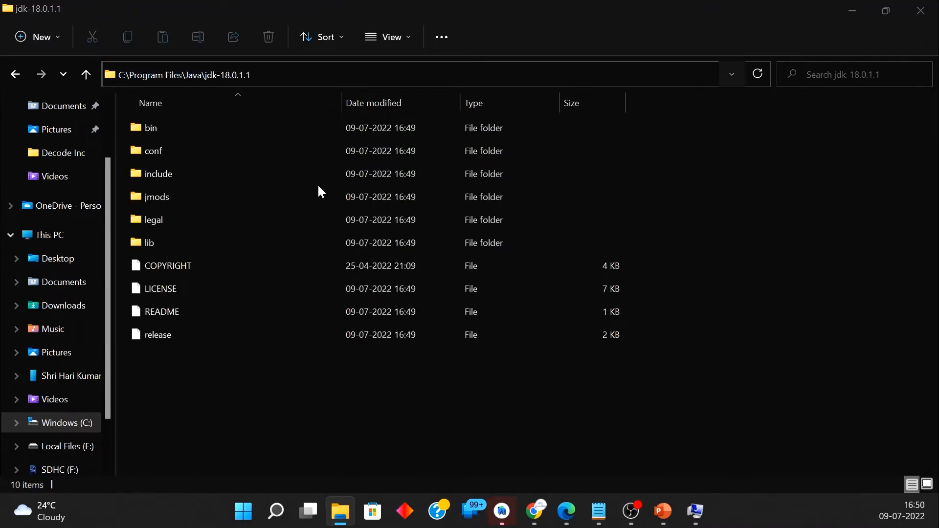
key(alt+Tab)
key(ctrl+c)
key(ctrl+a)
key(ctrl+v)
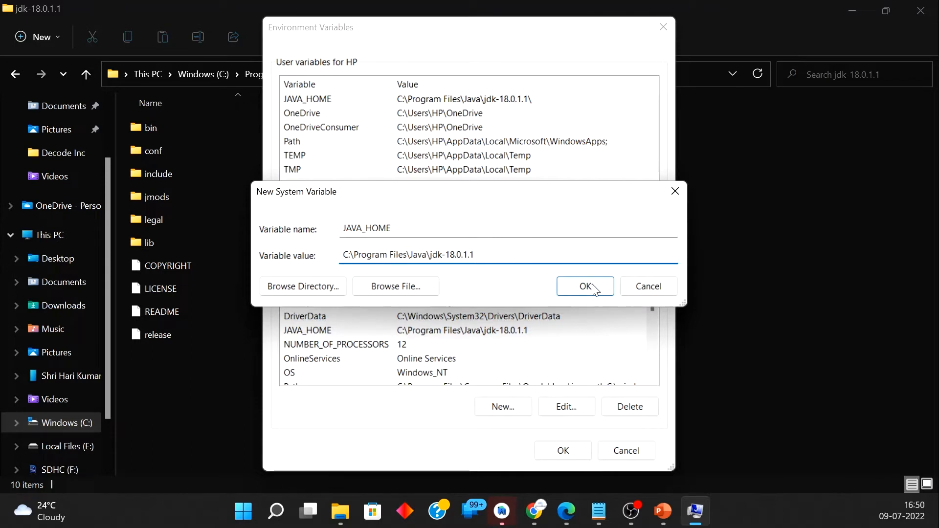
click(635, 289)
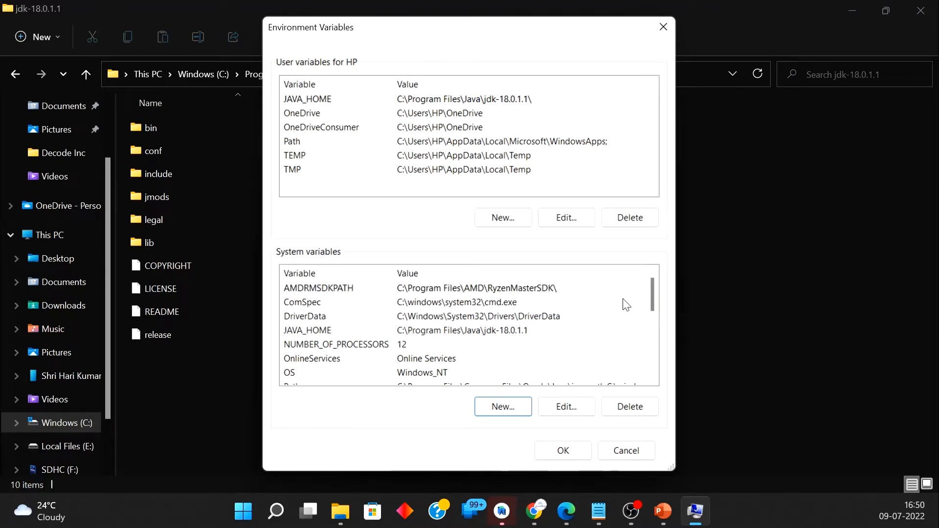
Step: Accept the environment variables, close System Properties and minimize the File Explorer window
click(575, 451)
click(576, 54)
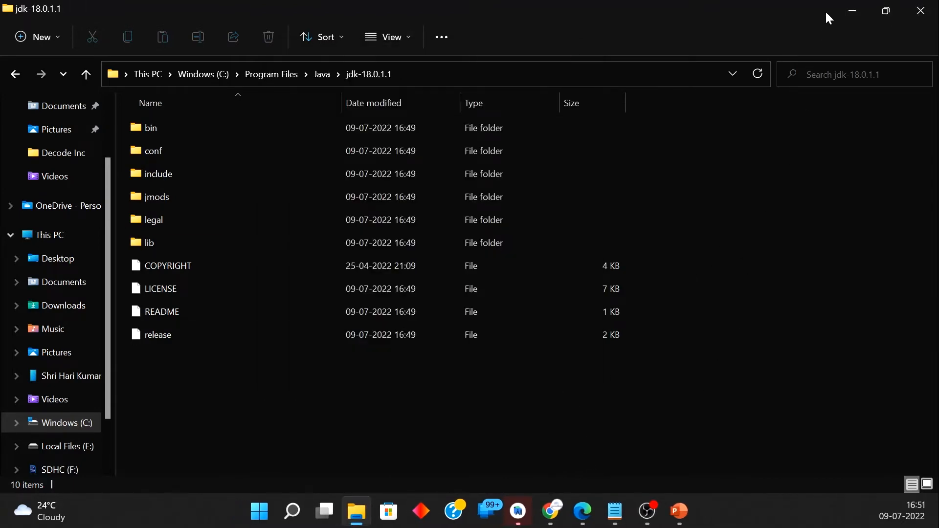
click(852, 10)
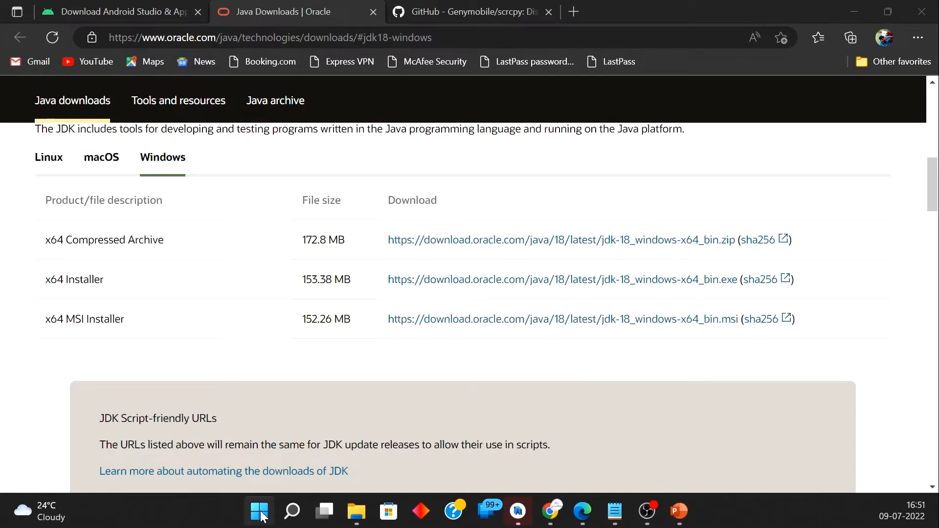
Step: Check the Java path in Command Prompt by running echo %JAVA_HOME%, and close the prompt
click(290, 517)
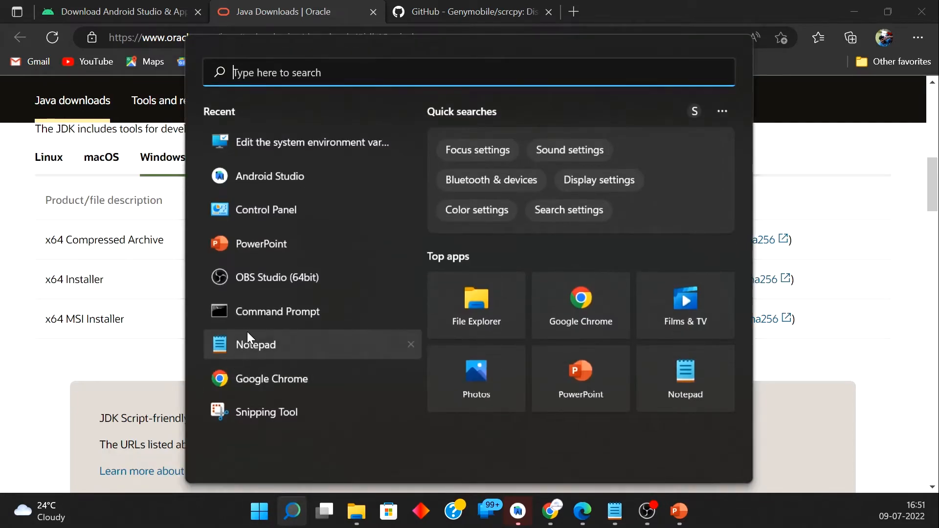
click(247, 316)
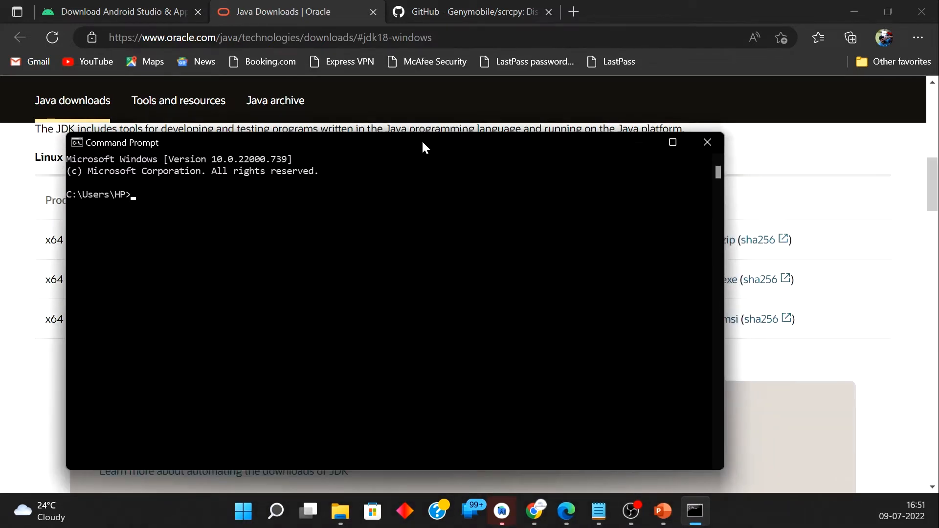
text(echo %JAVA_HOME%)
key(Return)
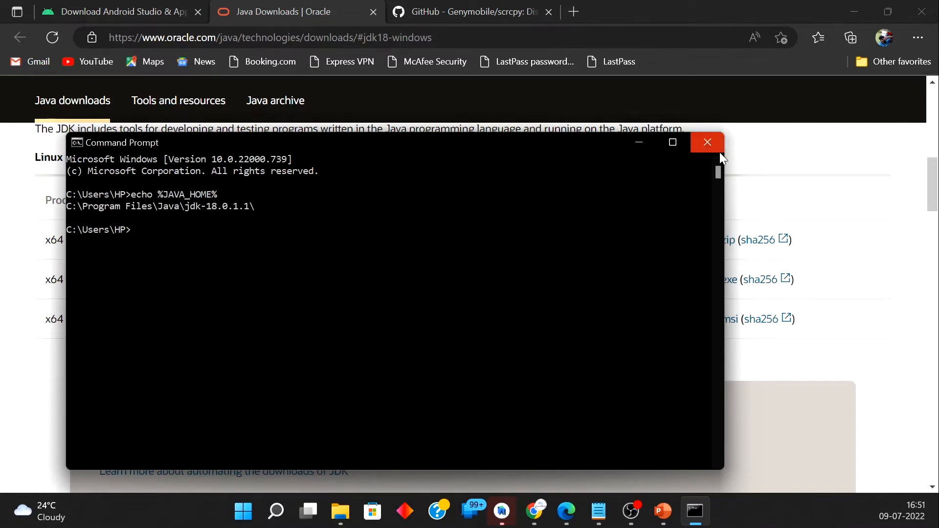
click(707, 142)
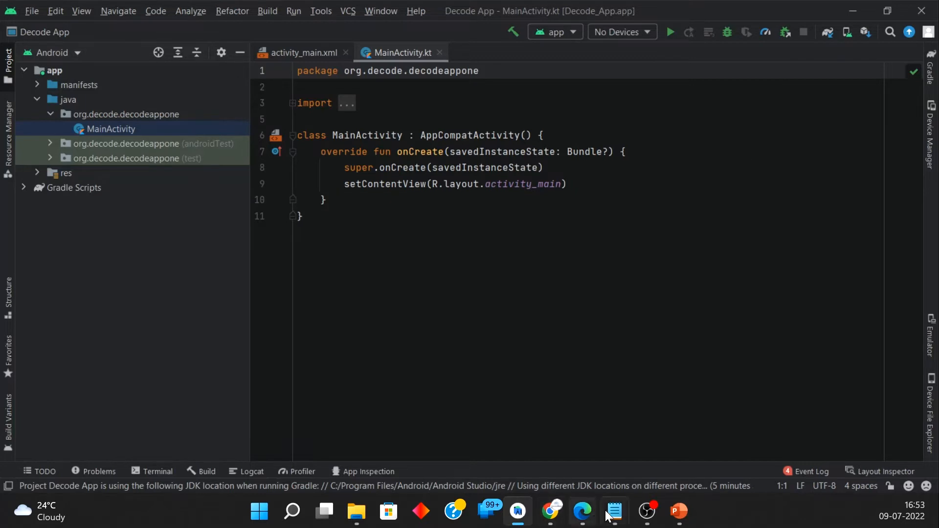
Step: Switch to the PowerPoint slide show, reveal the Android SDK point on the Environment Setup slide, and return to Android Studio
mouse_move(678, 509)
click(586, 470)
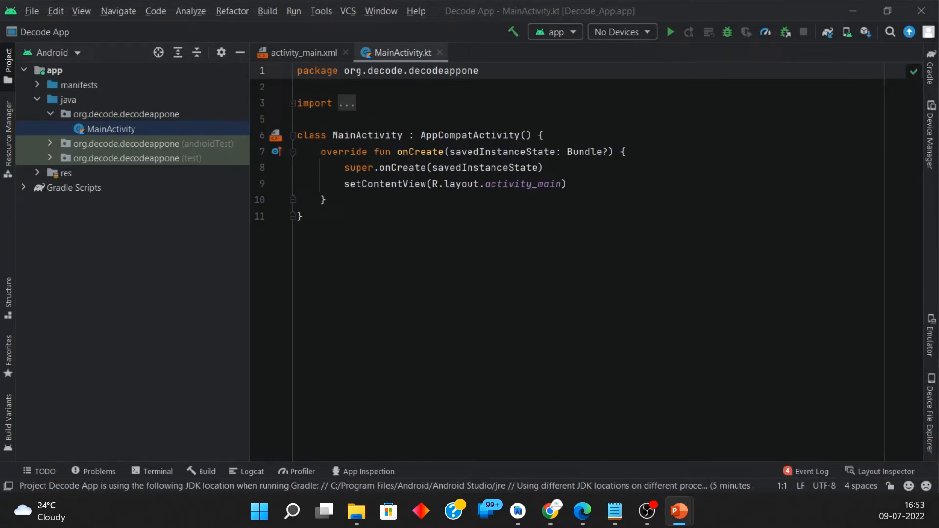
key(alt+Tab)
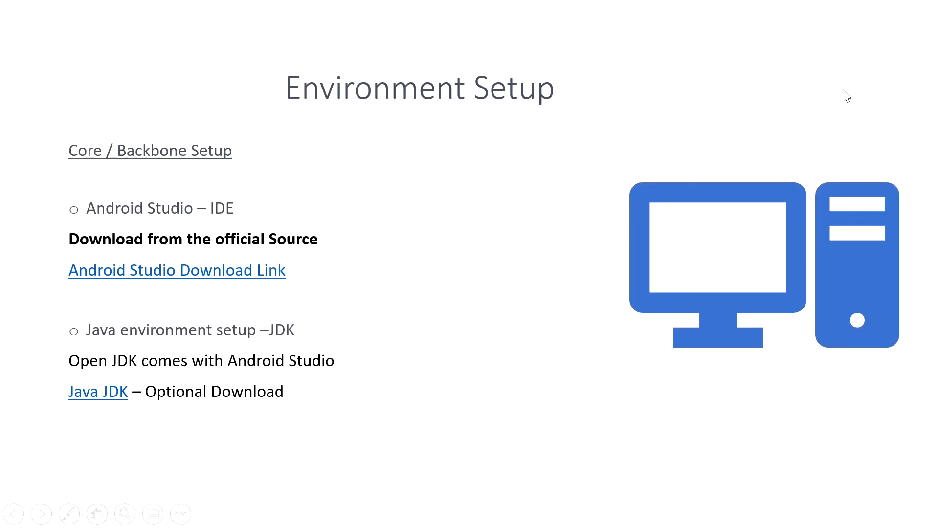
click(842, 91)
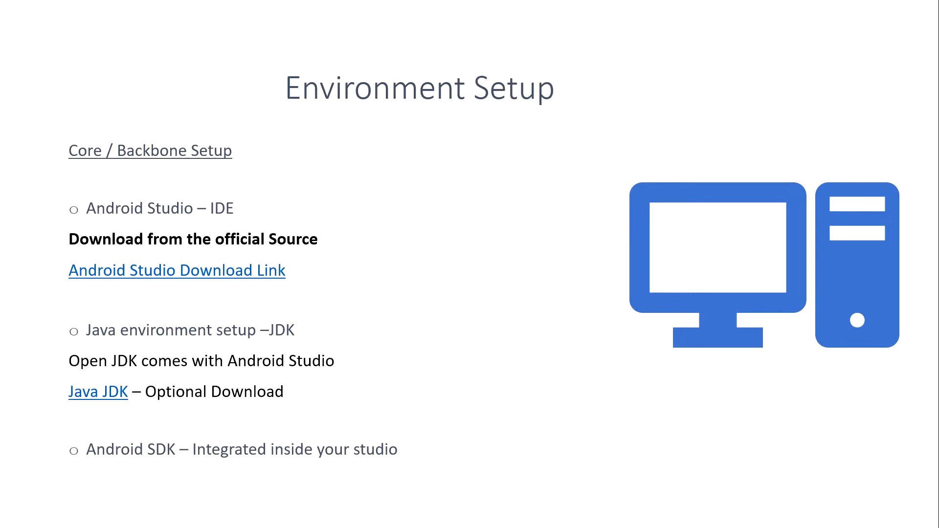
key(alt+Tab)
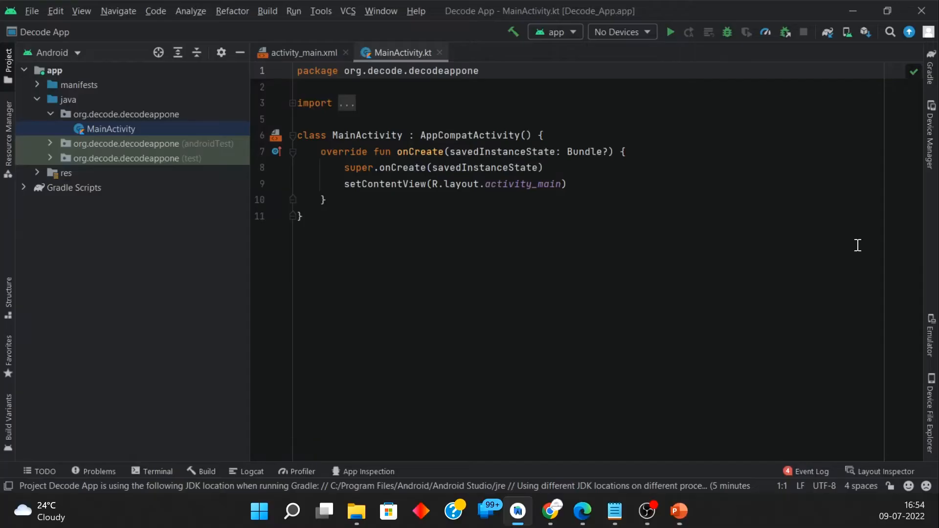
Step: Search the IDE actions for "sdk" and open the SDK Manager
click(417, 11)
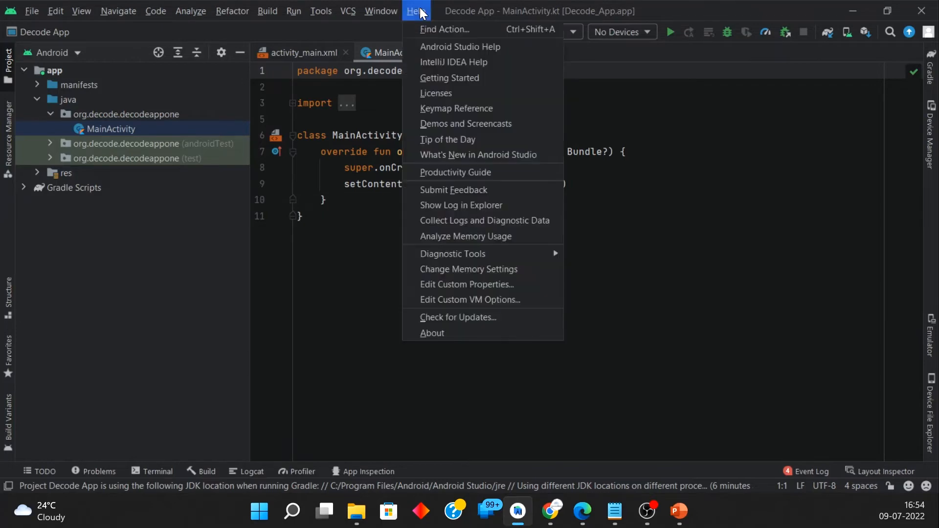
click(430, 30)
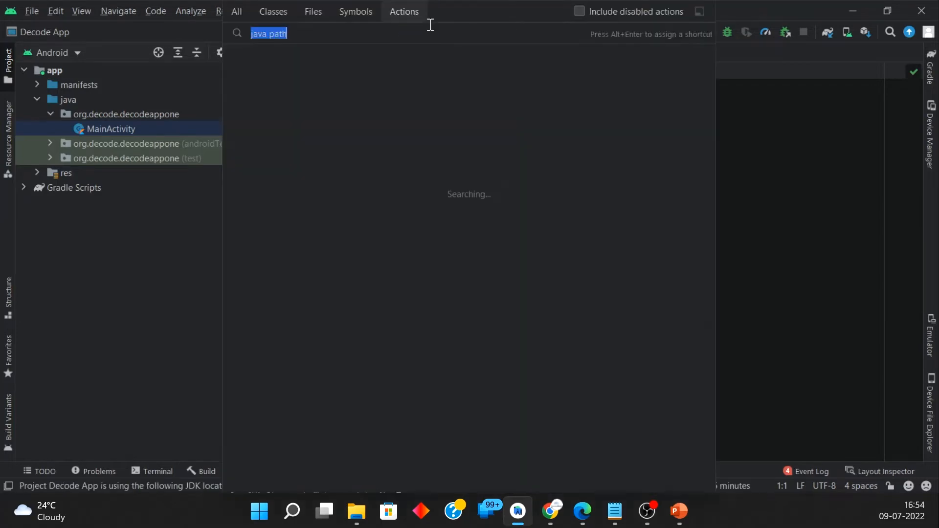
text(sdk)
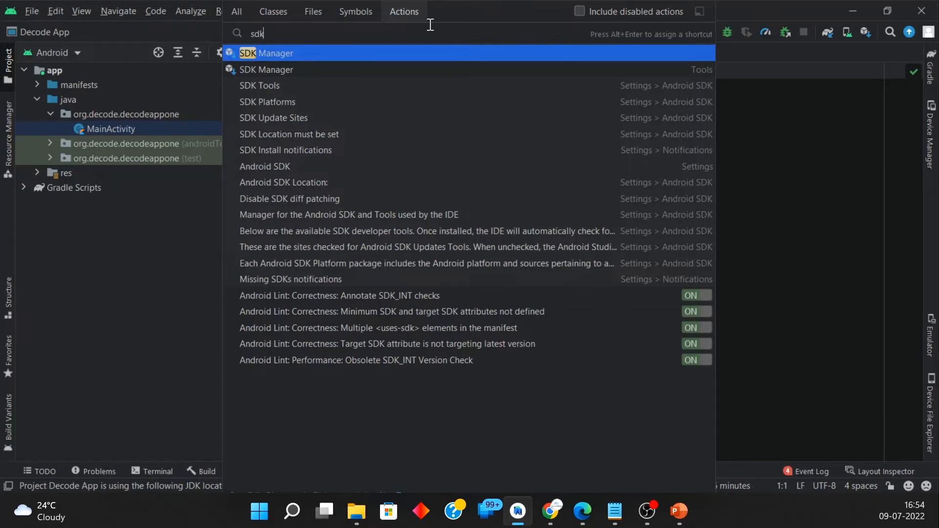
key(Return)
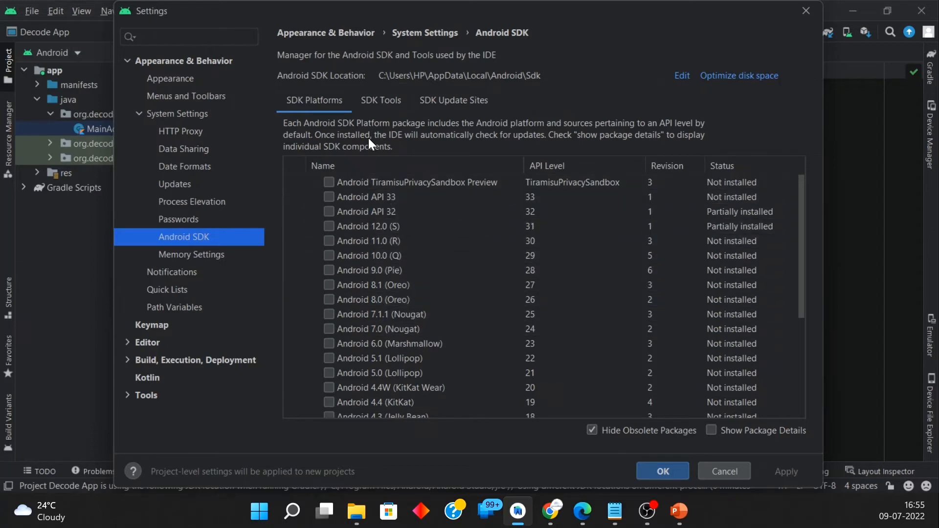
Step: Select Intel x86 Emulator Accelerator (HAXM installer) among the SDK tools and apply its installation
click(380, 100)
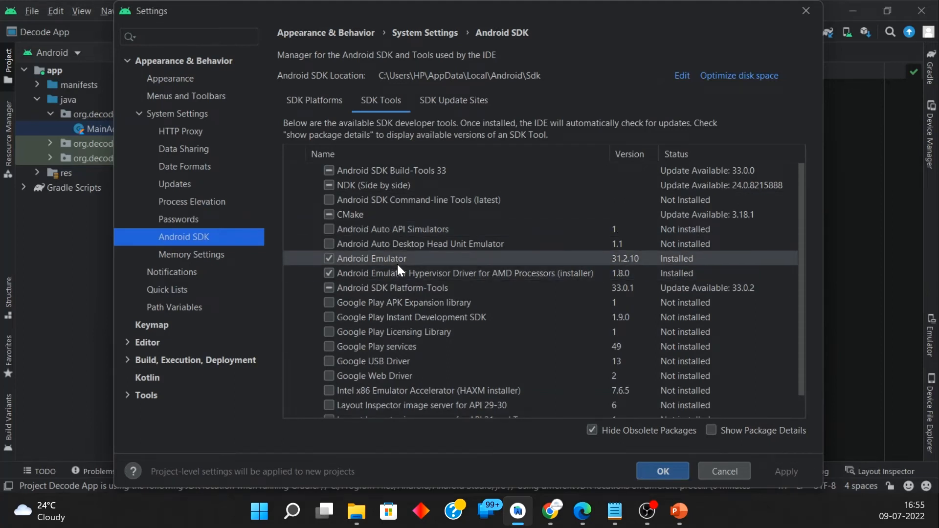
scroll(397, 264, down, 1)
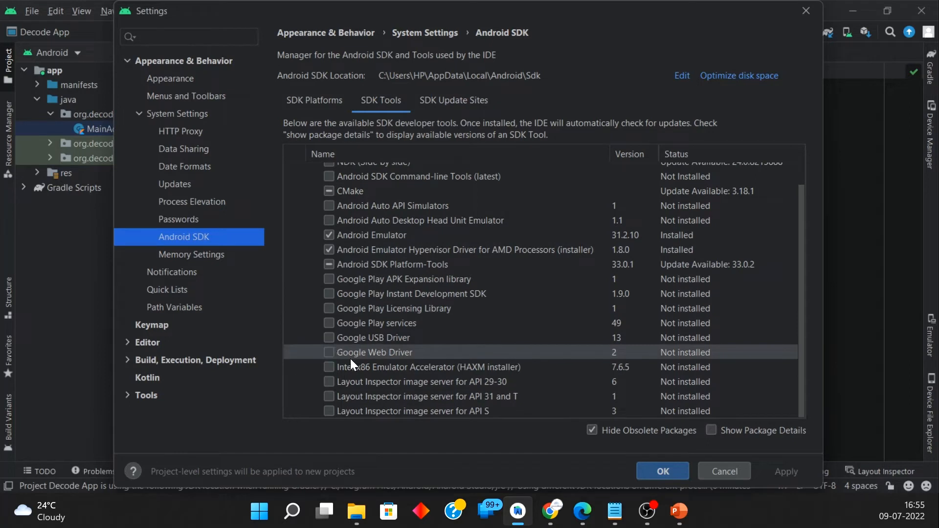
scroll(389, 315, up, 1)
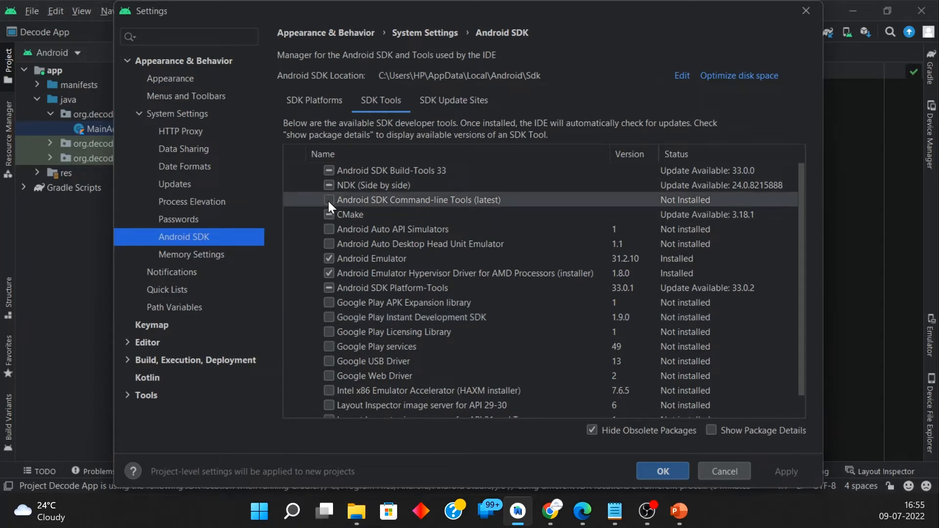
click(328, 390)
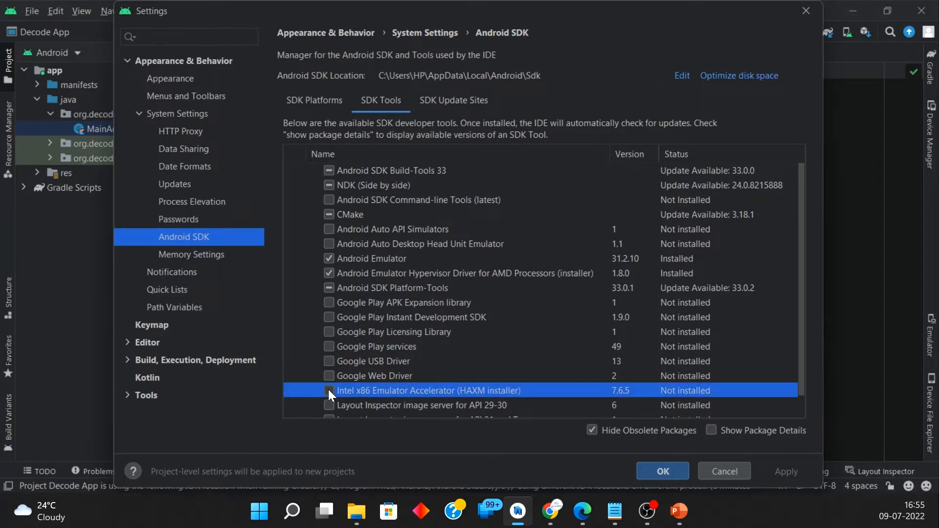
scroll(489, 349, down, 1)
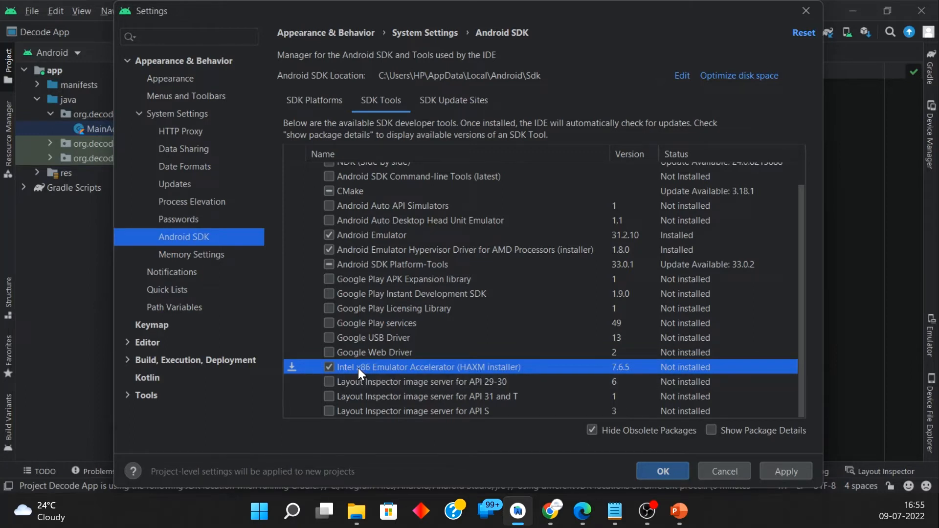
click(787, 471)
click(576, 312)
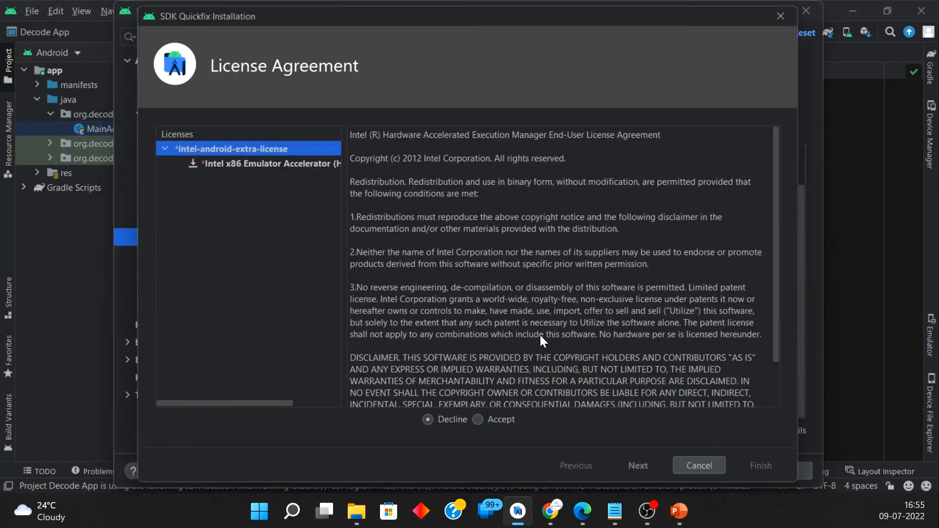
Step: Accept the Intel license agreements and run the HAXM installer with the recommended RAM allocation of 2,048 MiB
click(491, 419)
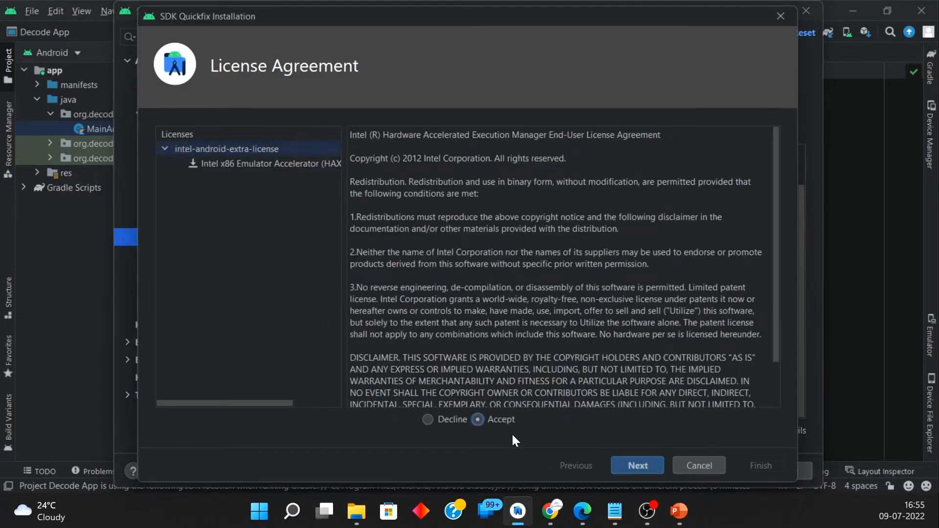
click(637, 465)
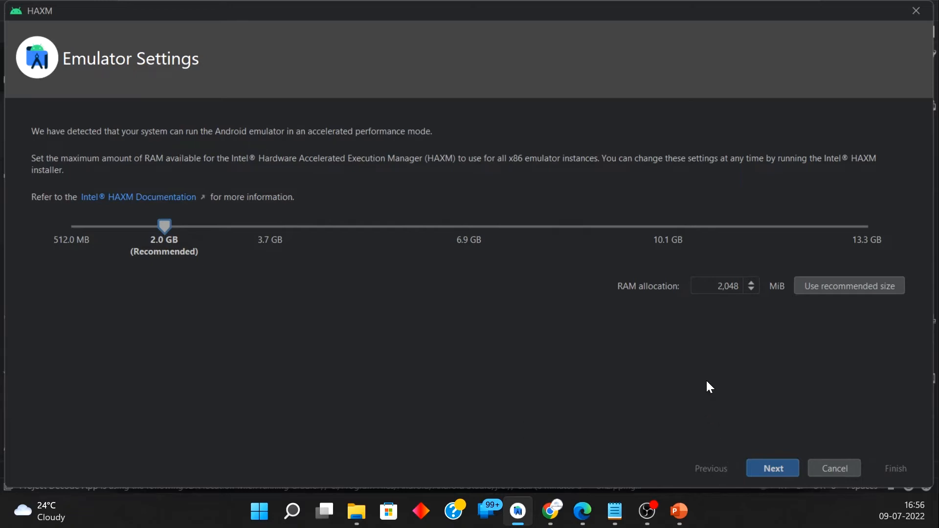
click(779, 469)
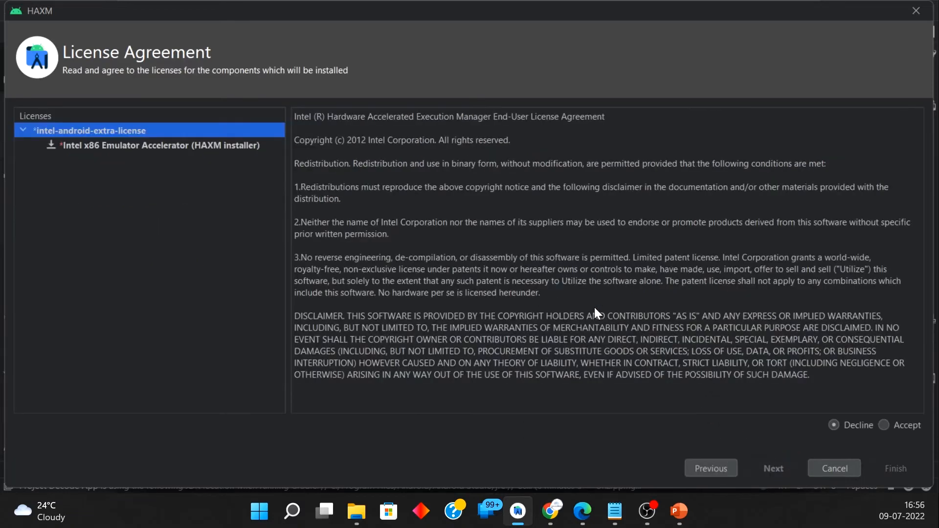
click(906, 423)
click(778, 469)
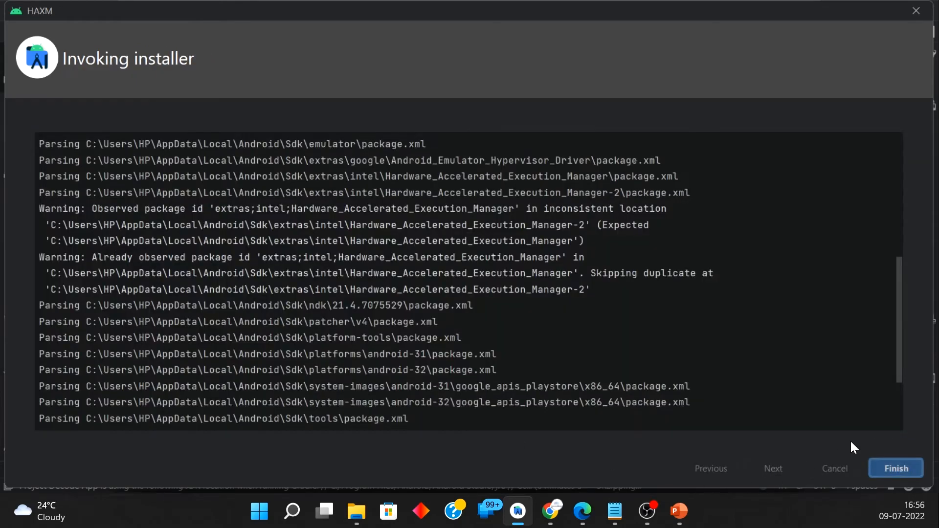
click(899, 471)
click(779, 465)
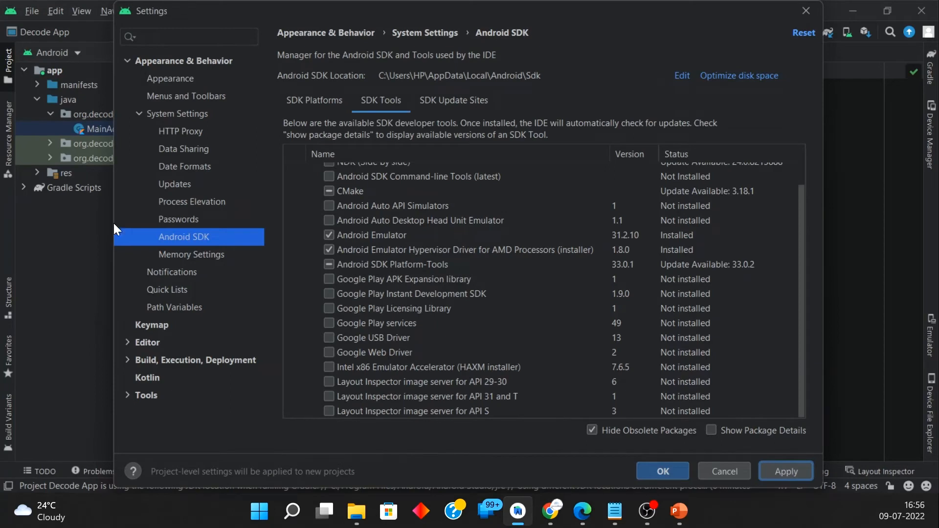
Step: Install the remaining Android API 32 platform components in the background and close the settings
scroll(392, 293, up, 1)
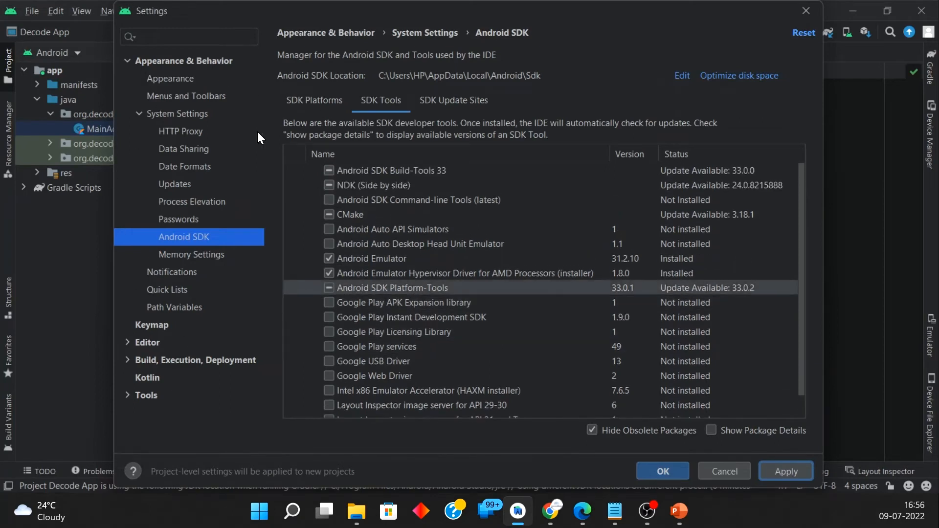
click(317, 103)
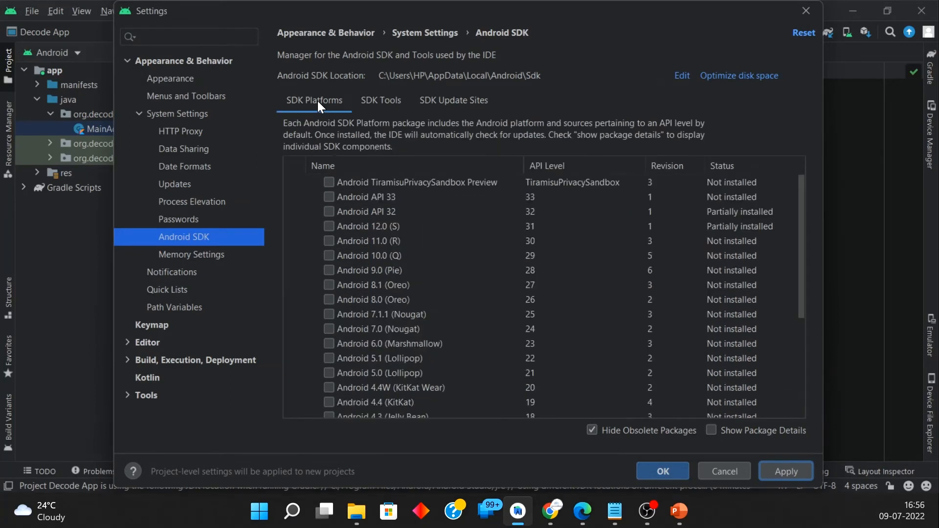
click(329, 211)
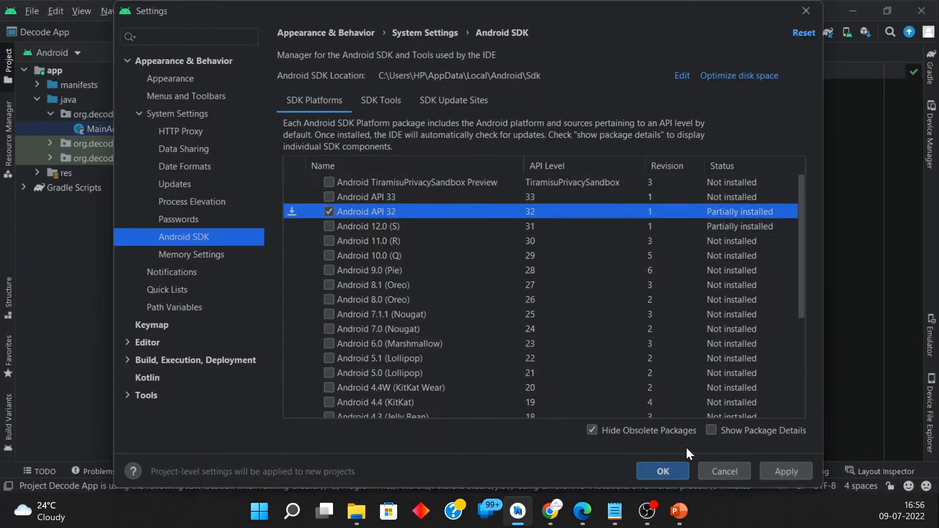
click(785, 472)
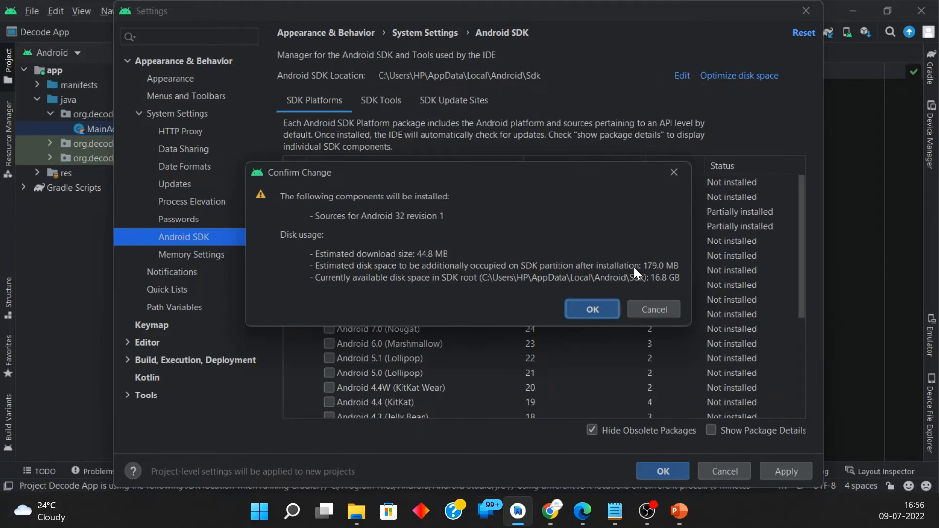
click(607, 307)
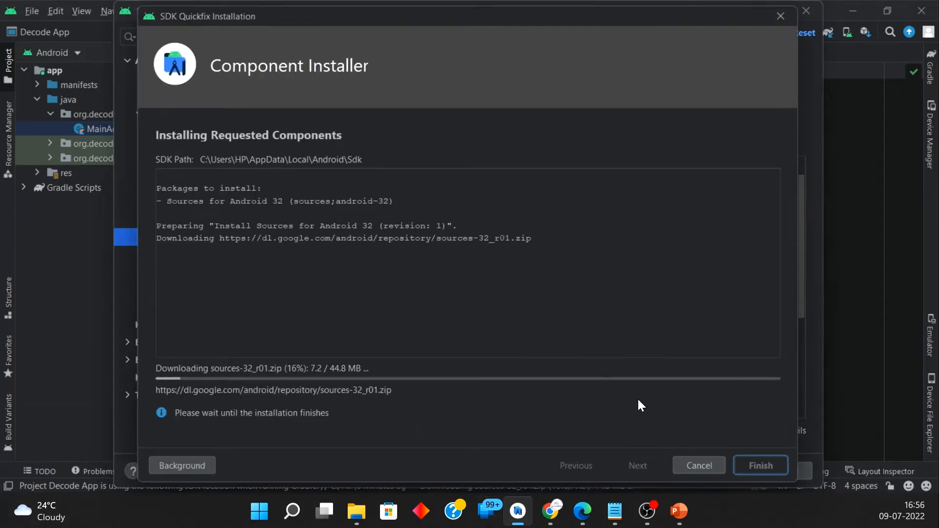
click(189, 464)
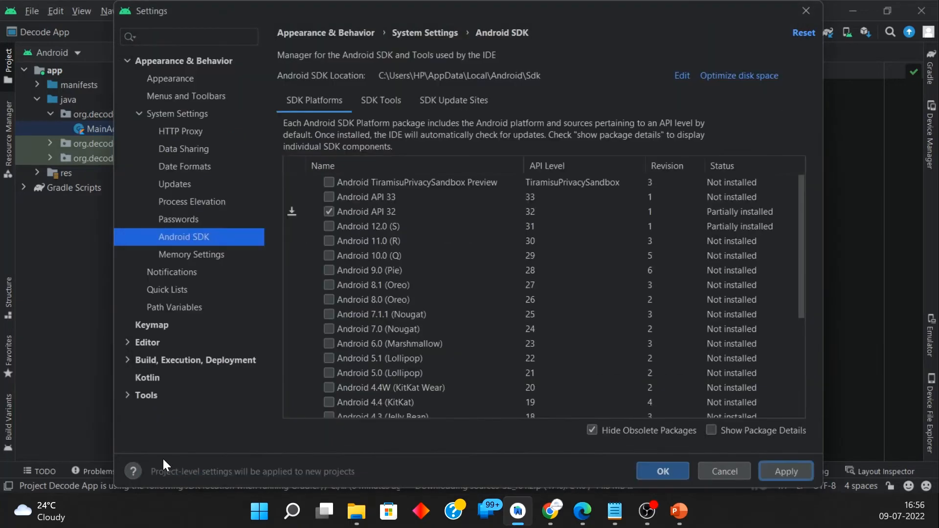
click(779, 472)
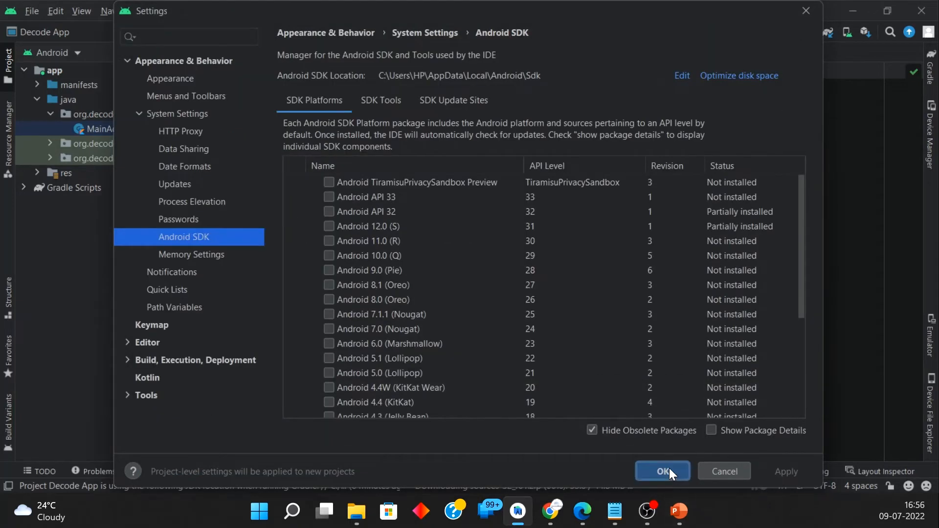
click(663, 470)
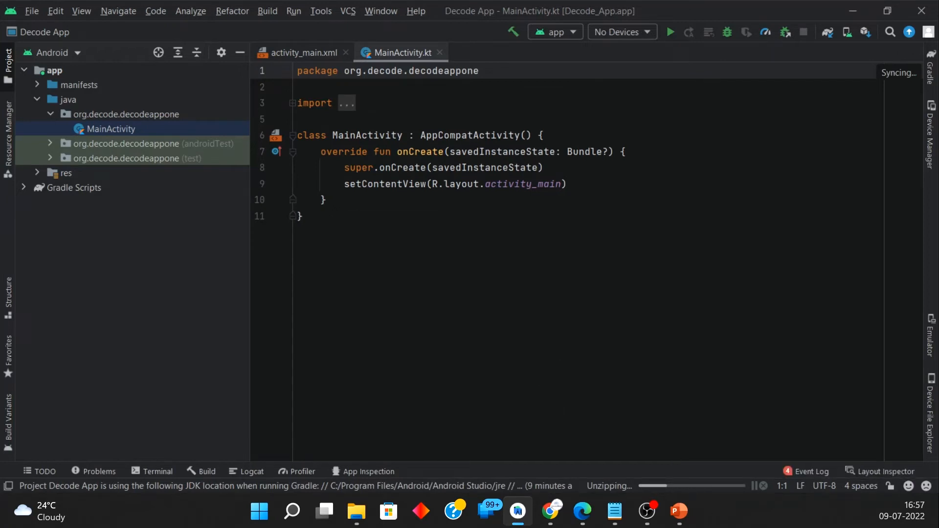
Step: Switch to the PowerPoint slide show, reveal the Emulator point on the Environment Setup slide, and return to Android Studio
mouse_move(684, 518)
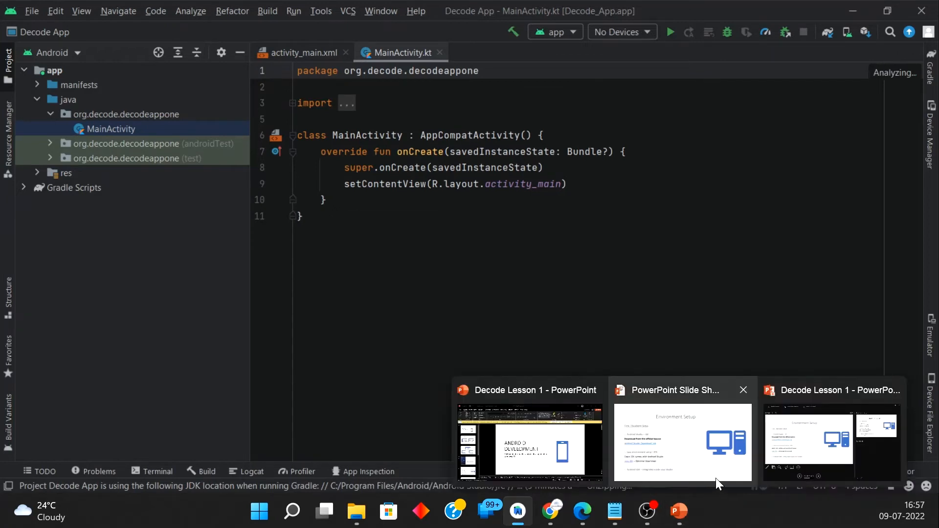
click(703, 469)
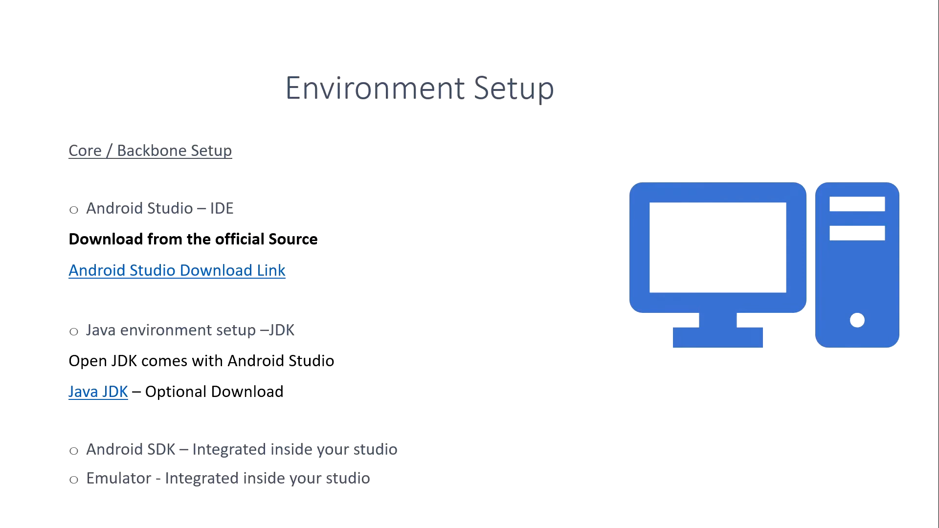
key(alt+Tab)
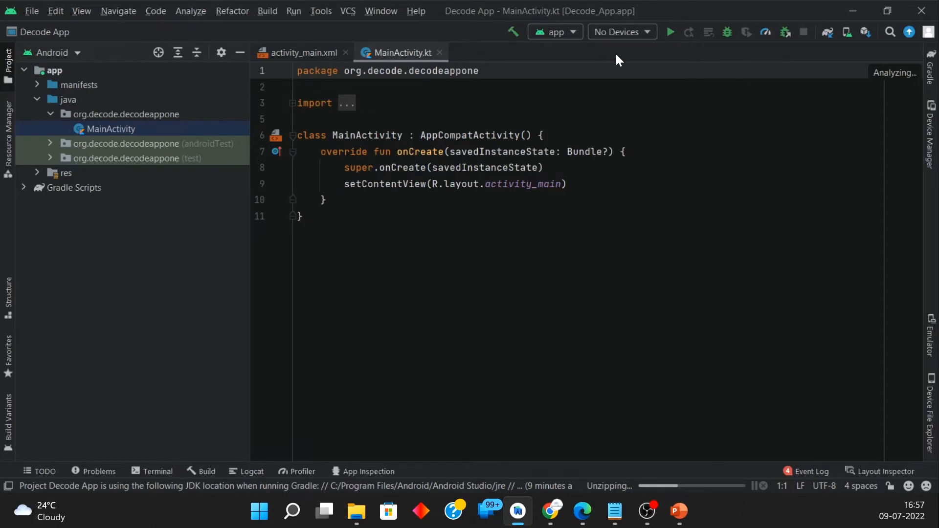
Step: Start creating a new virtual device from the Device Manager and list the Phone device definitions
click(929, 133)
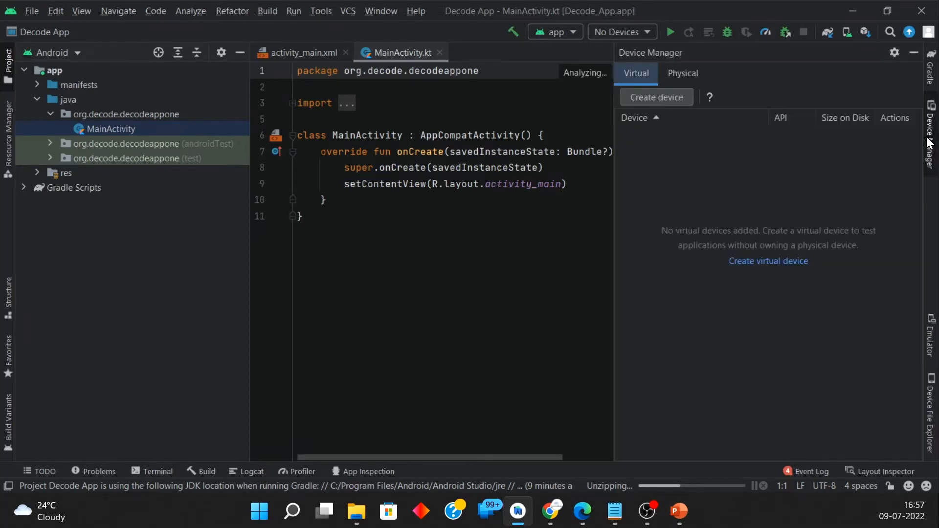
click(655, 98)
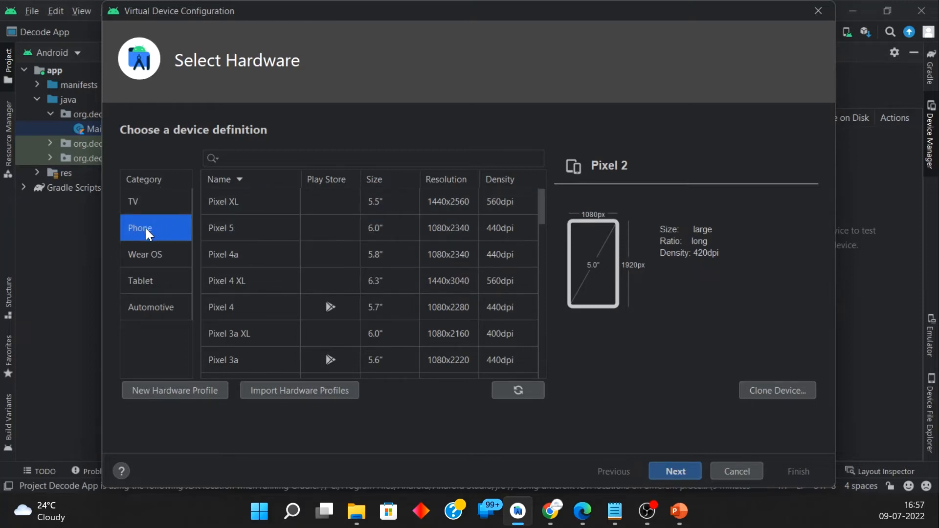
click(163, 212)
click(162, 253)
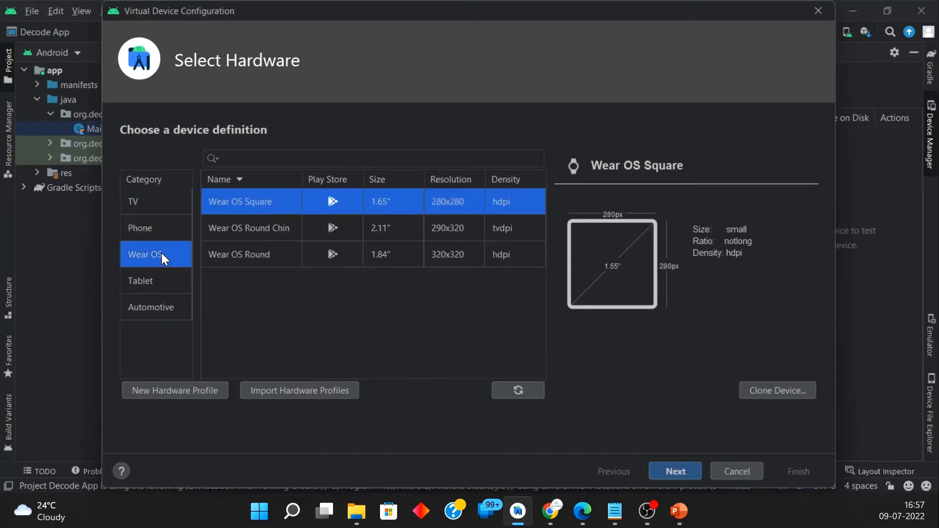
click(157, 228)
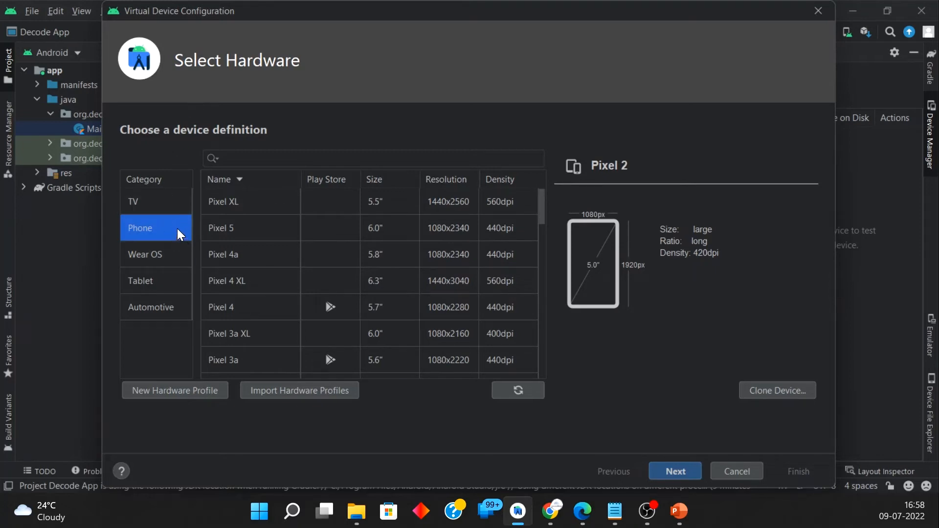
Step: Choose the Pixel 4 phone as the device definition and continue to the system image selection
scroll(238, 230, down, 4)
scroll(230, 322, up, 2)
scroll(222, 309, up, 3)
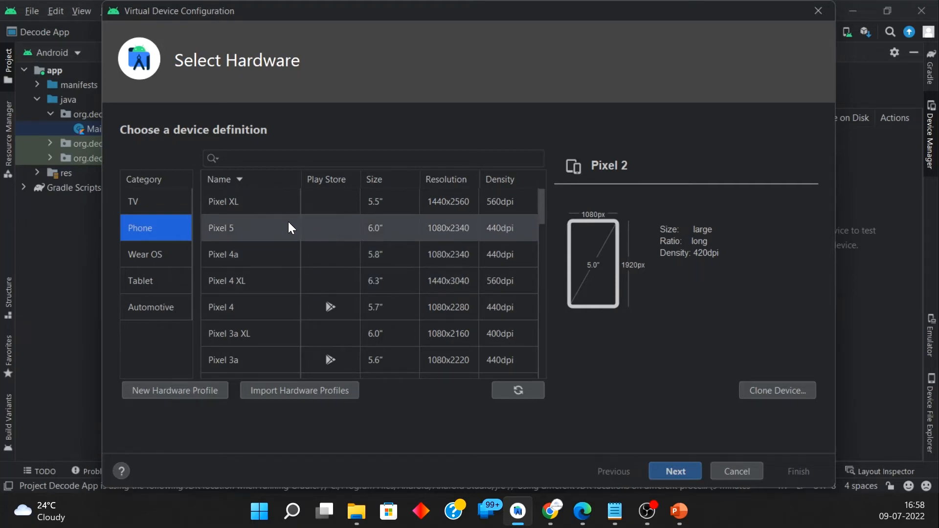
click(270, 306)
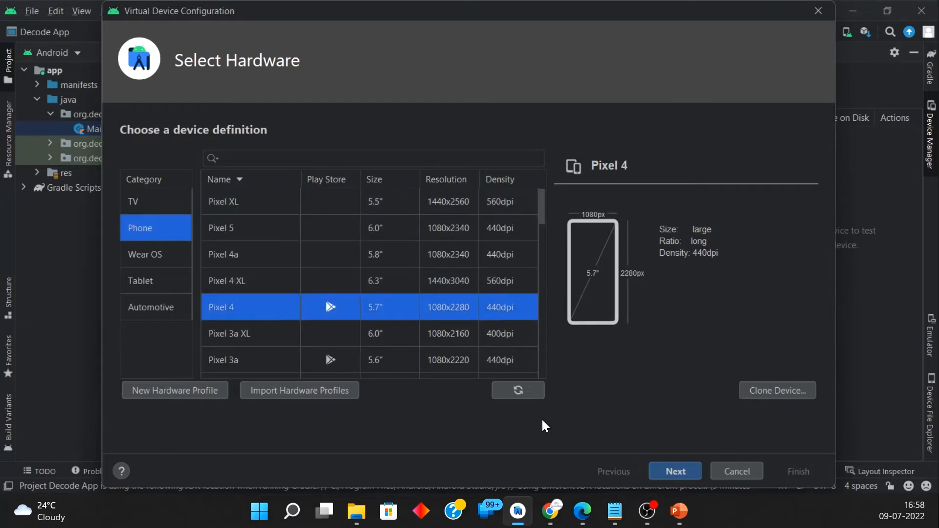
click(685, 473)
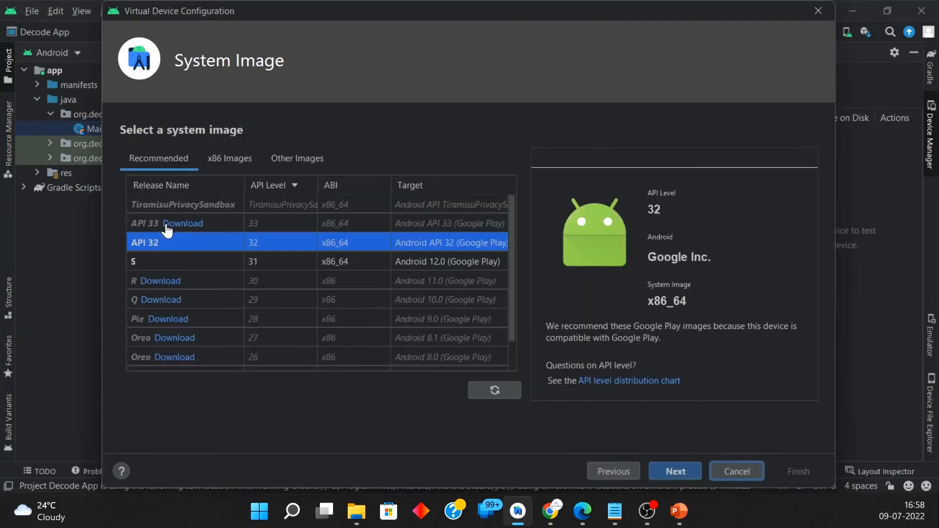
Step: Select the API 32 system image for the virtual device and continue to the configuration check
click(179, 263)
click(170, 247)
click(181, 261)
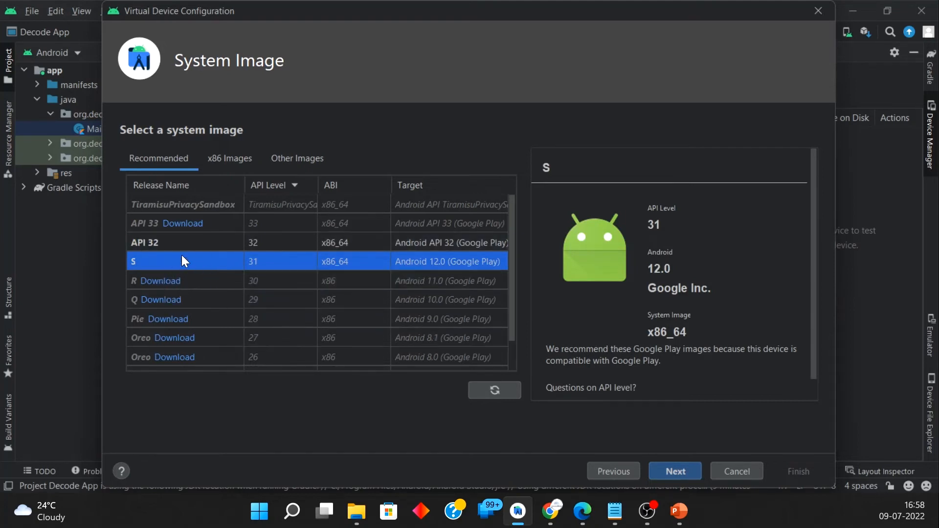
click(203, 239)
click(682, 473)
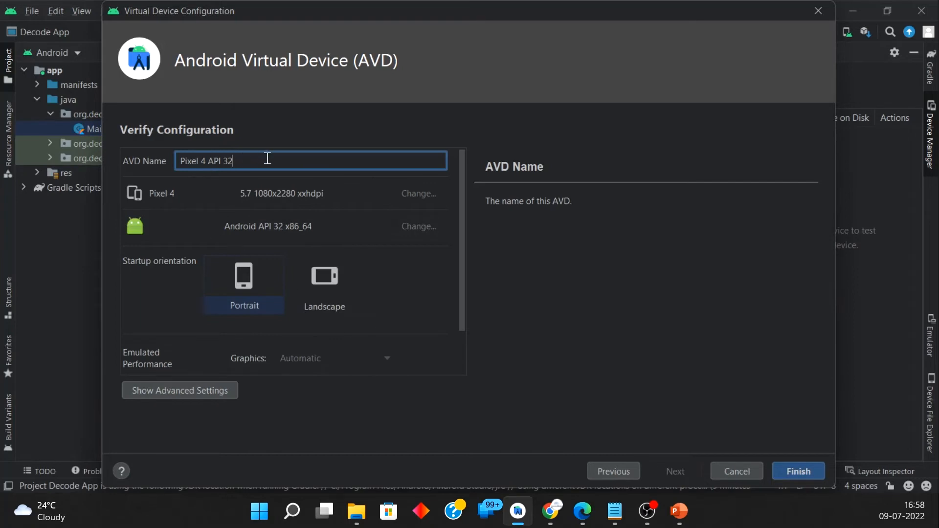
Step: Keep the proposed AVD name and portrait orientation, and show the advanced settings of the virtual device
drag(256, 157, 166, 158)
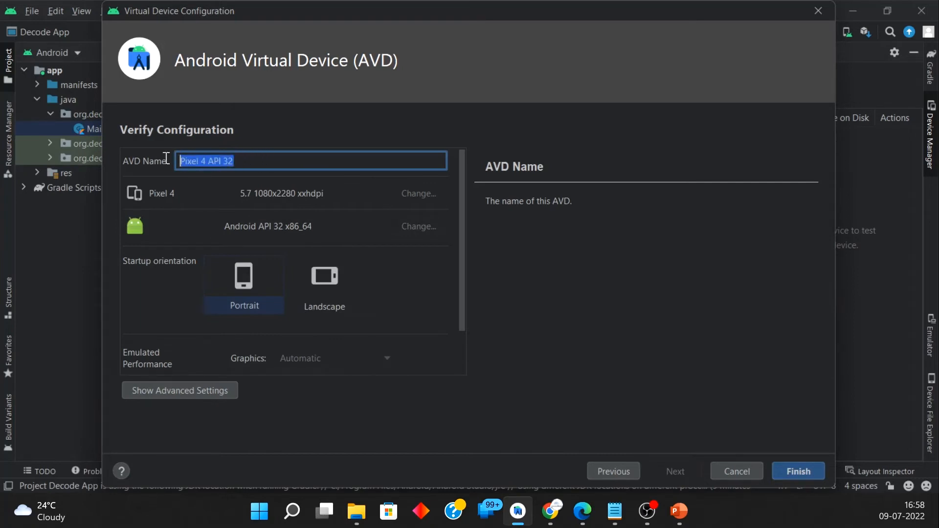
click(273, 160)
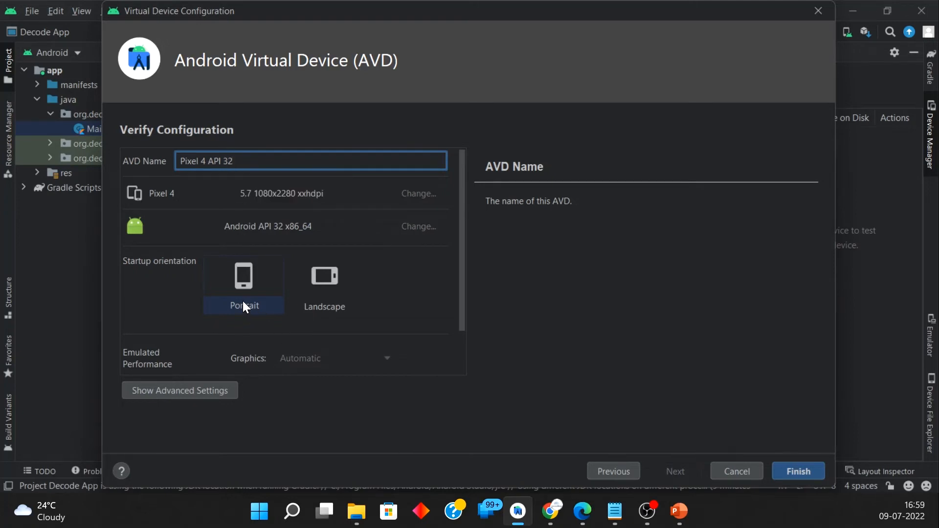
scroll(238, 289, down, 3)
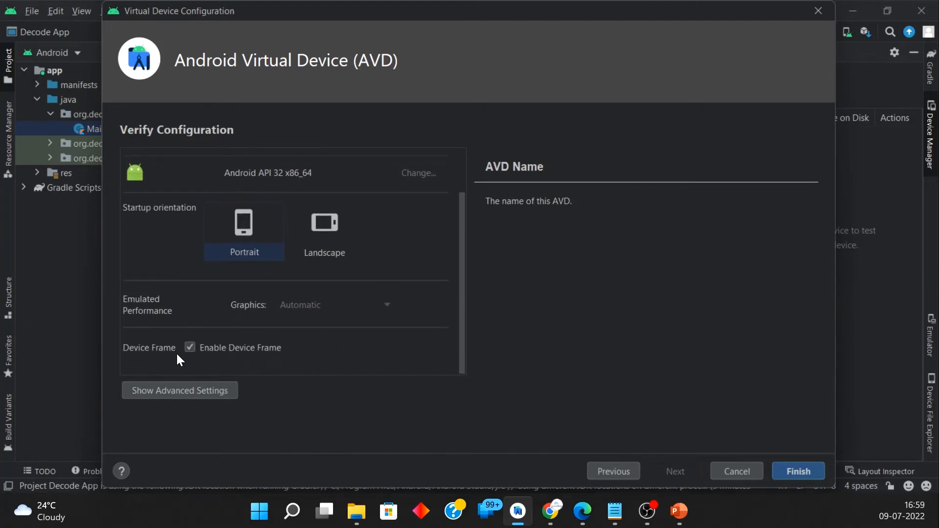
click(155, 391)
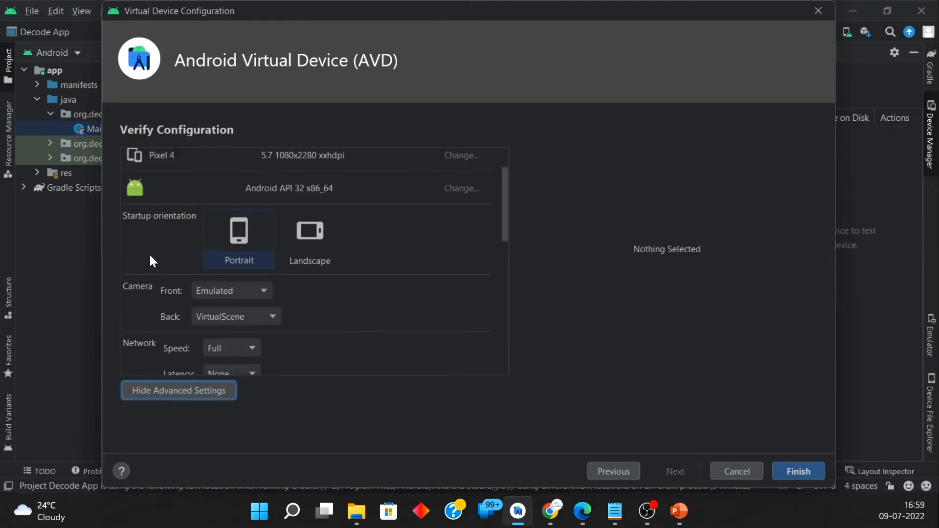
scroll(151, 260, down, 4)
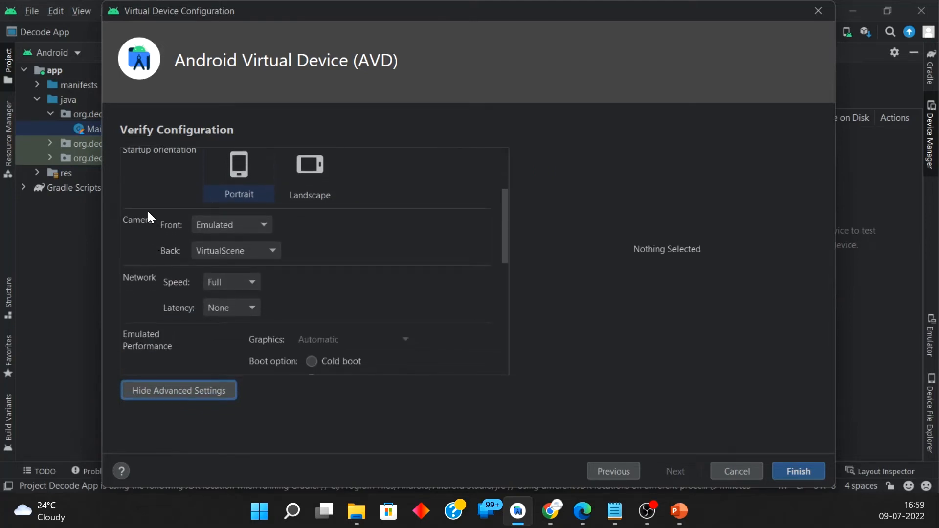
Step: Try Webcam0 as the front camera and return the setting to Emulated
click(261, 223)
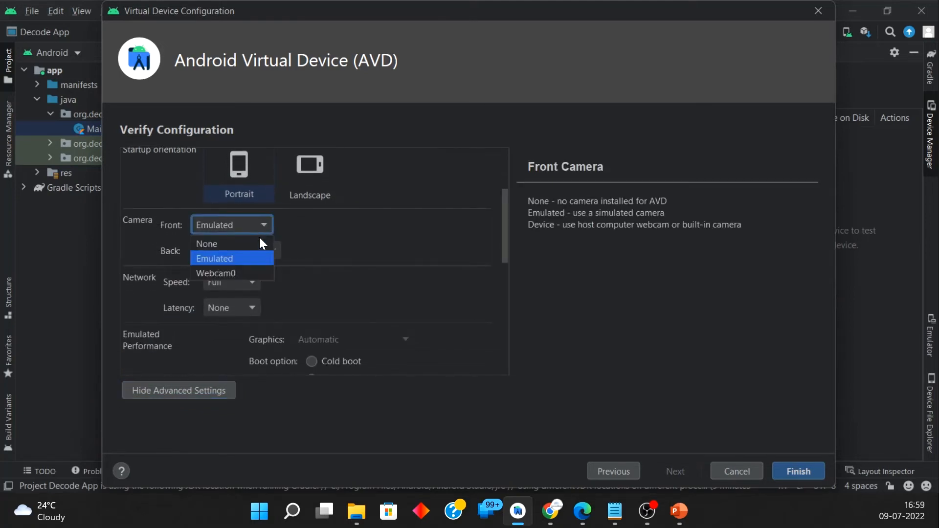
click(255, 272)
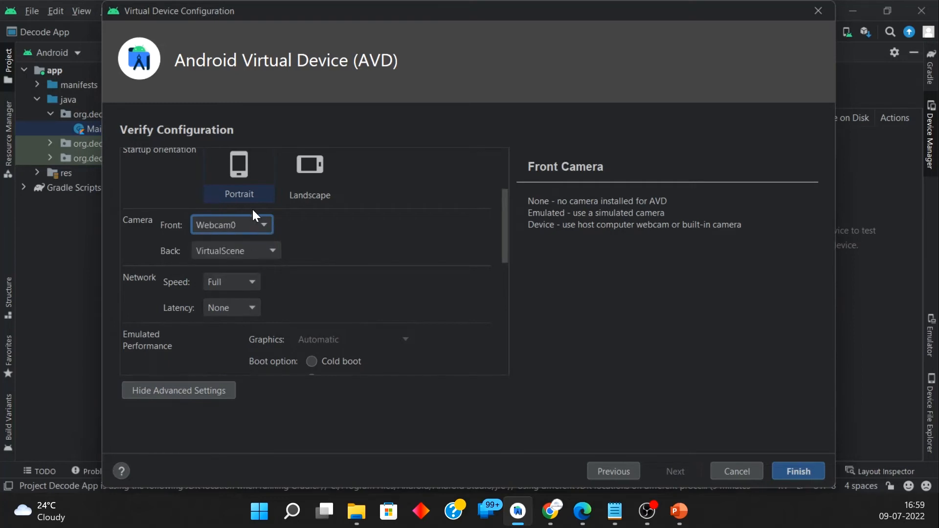
click(256, 228)
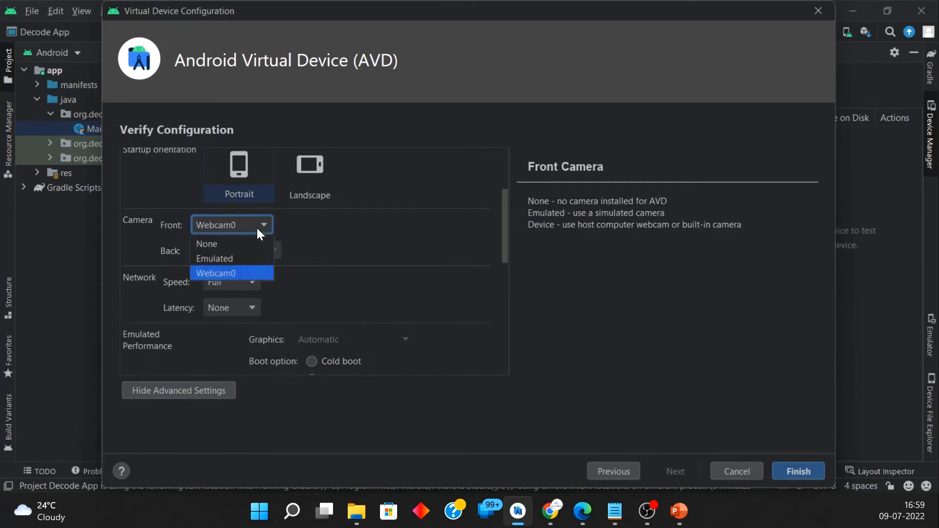
click(247, 258)
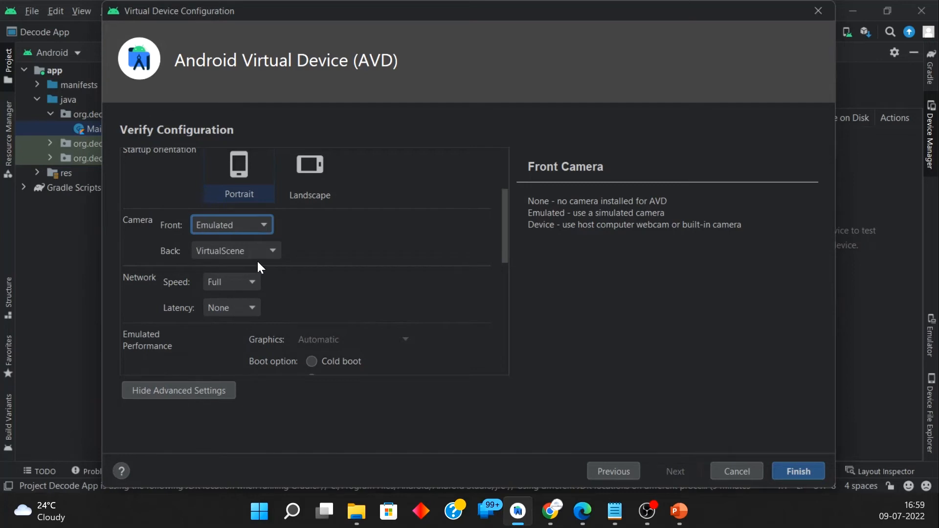
Step: Set the virtual device's back camera to Webcam0
click(253, 259)
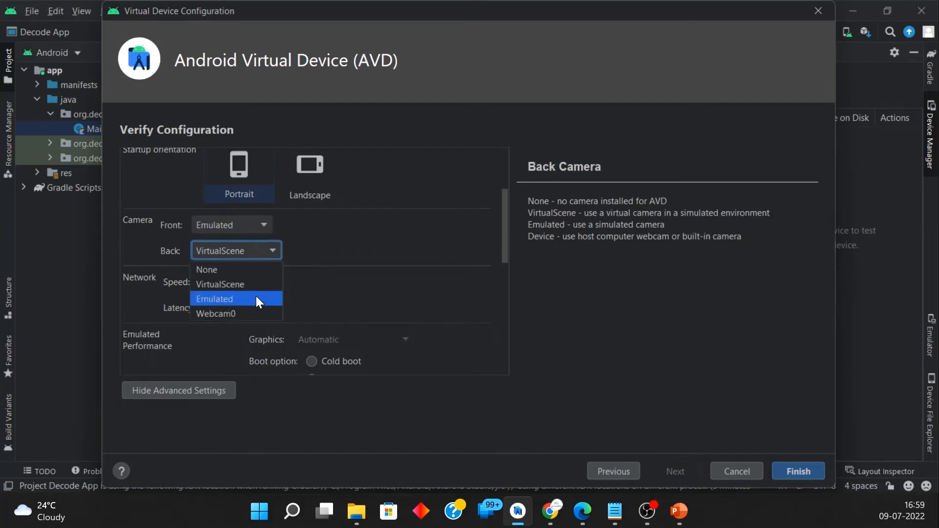
click(254, 296)
click(261, 250)
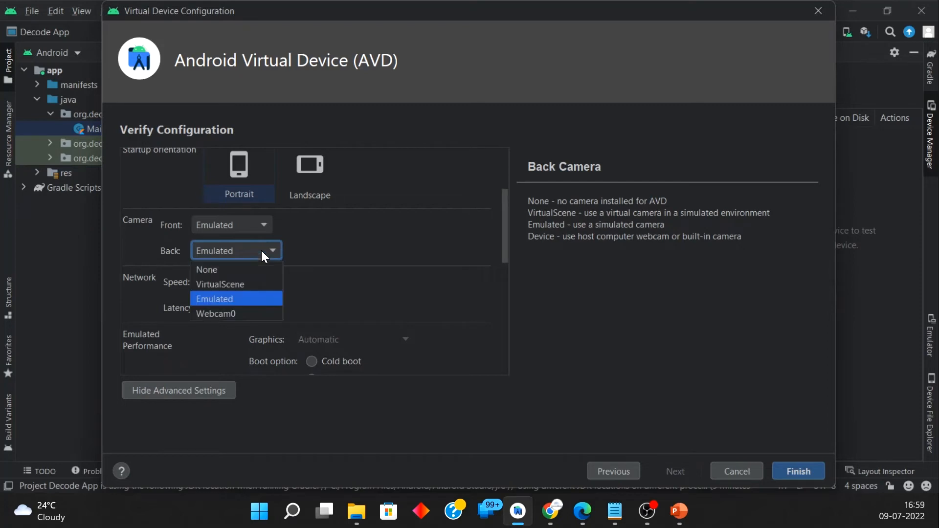
click(257, 309)
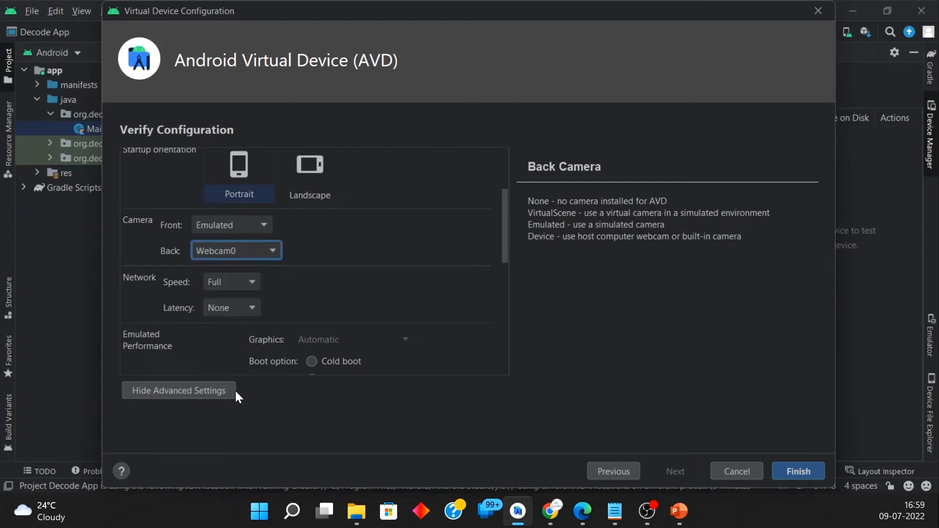
Step: Examine the network speed options, try GSM, and return the speed to Full
scroll(193, 259, down, 2)
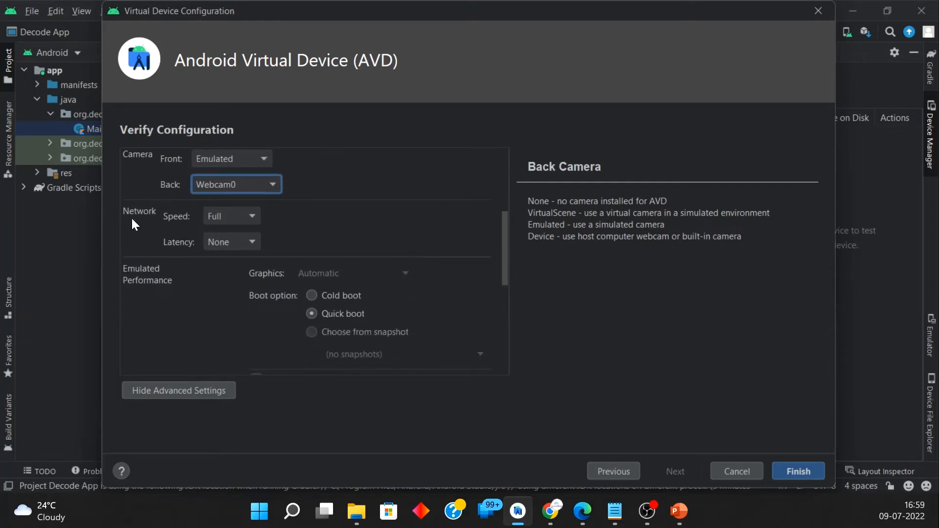
click(239, 216)
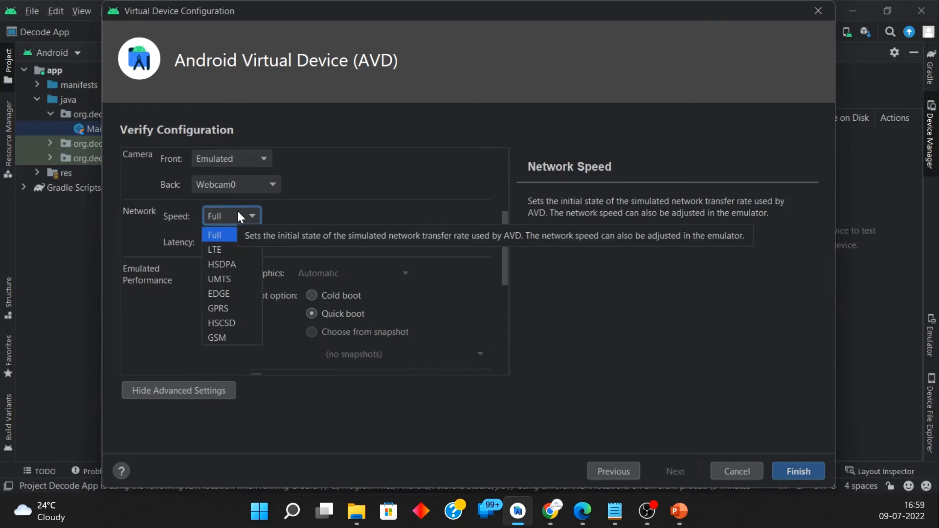
click(240, 217)
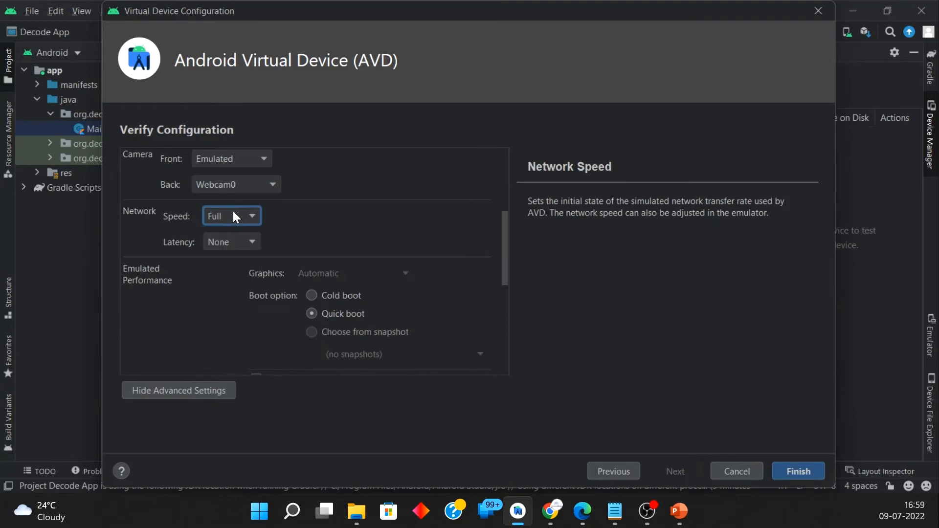
click(233, 216)
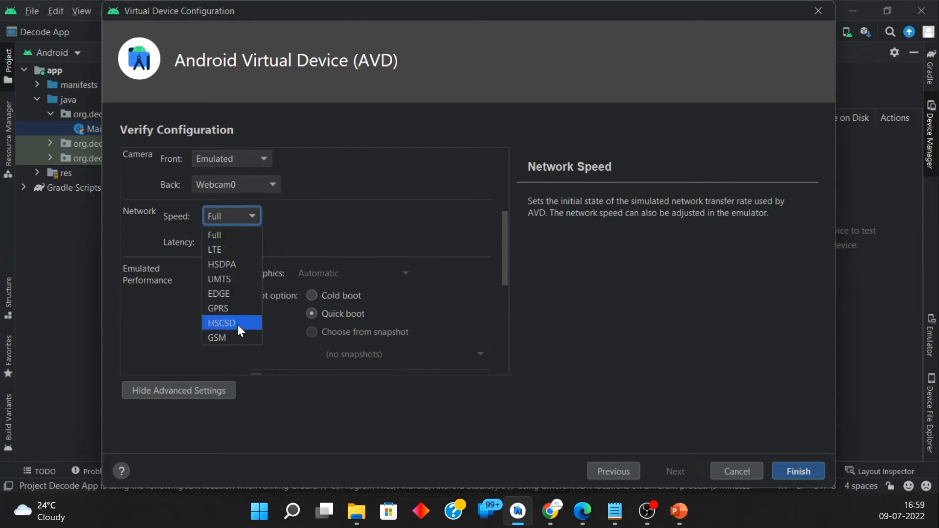
click(251, 218)
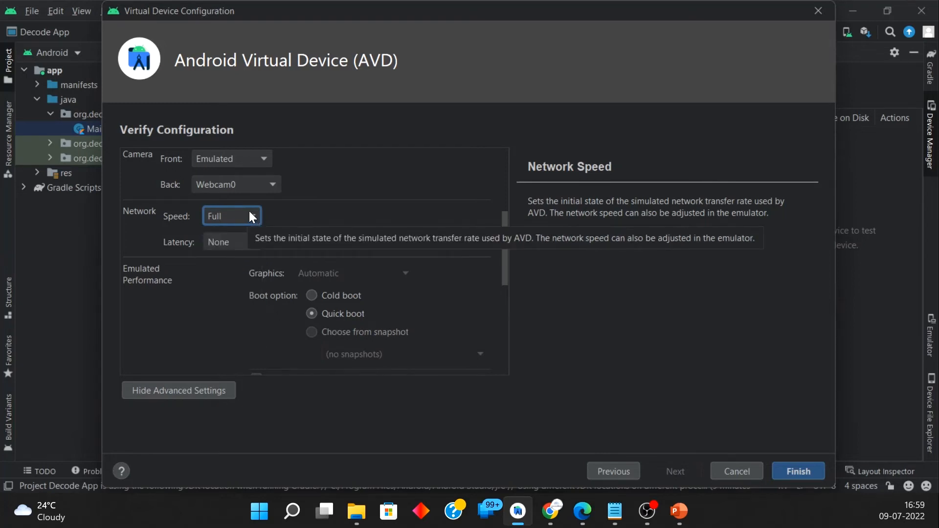
click(250, 214)
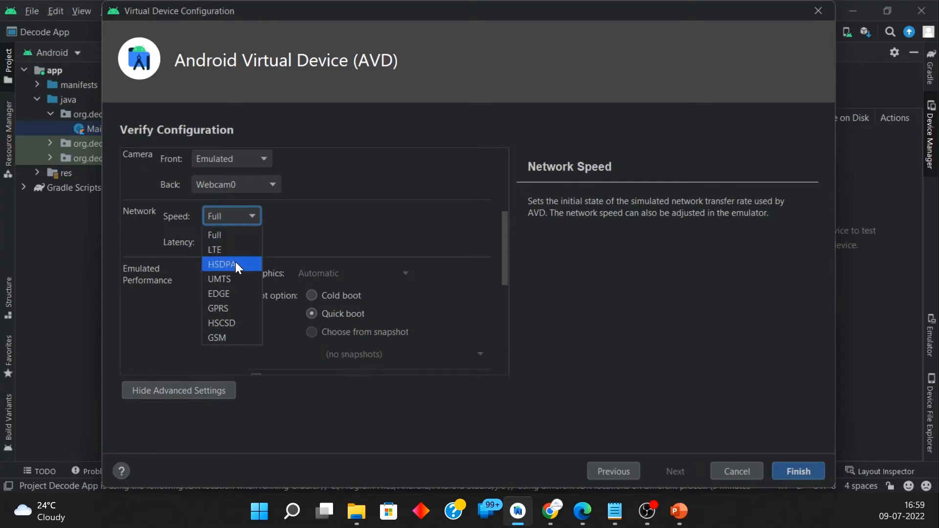
click(225, 333)
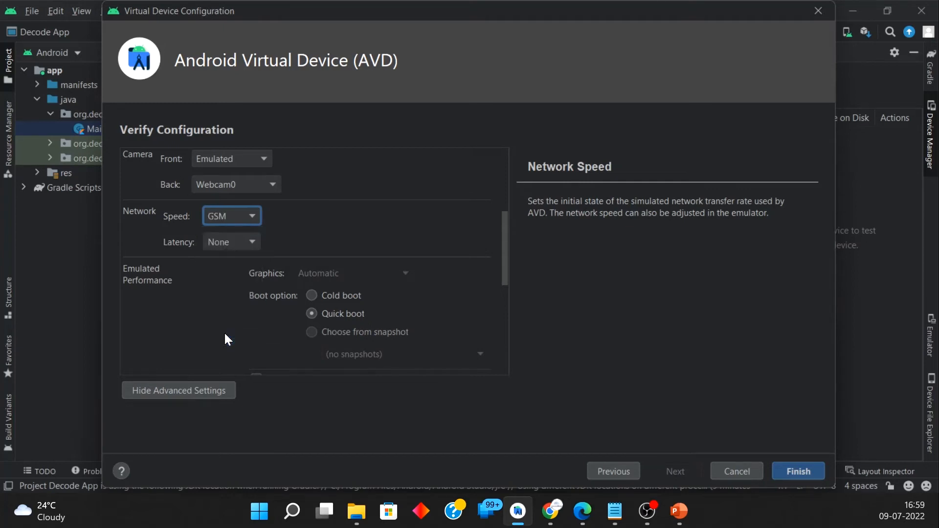
click(245, 224)
click(238, 233)
Step: Examine the network latency options, keep None, and look at the emulated performance settings
click(229, 244)
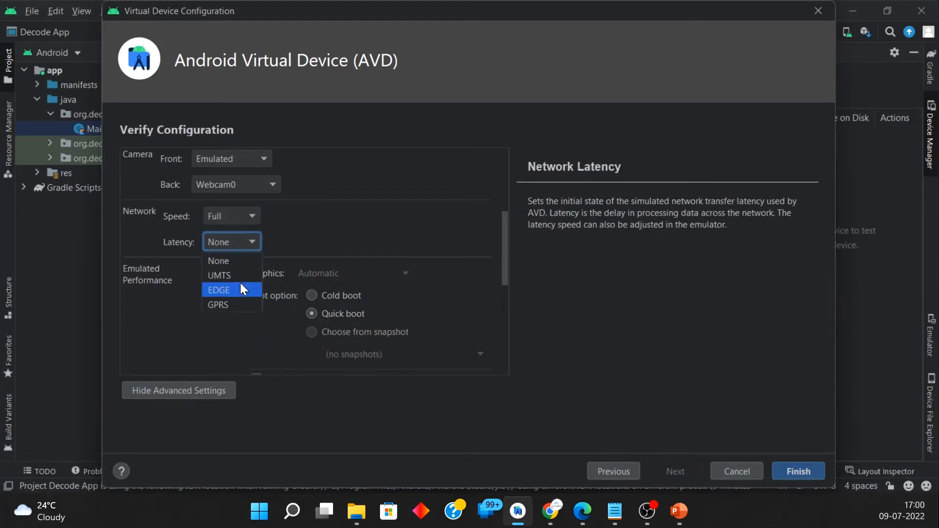
click(233, 242)
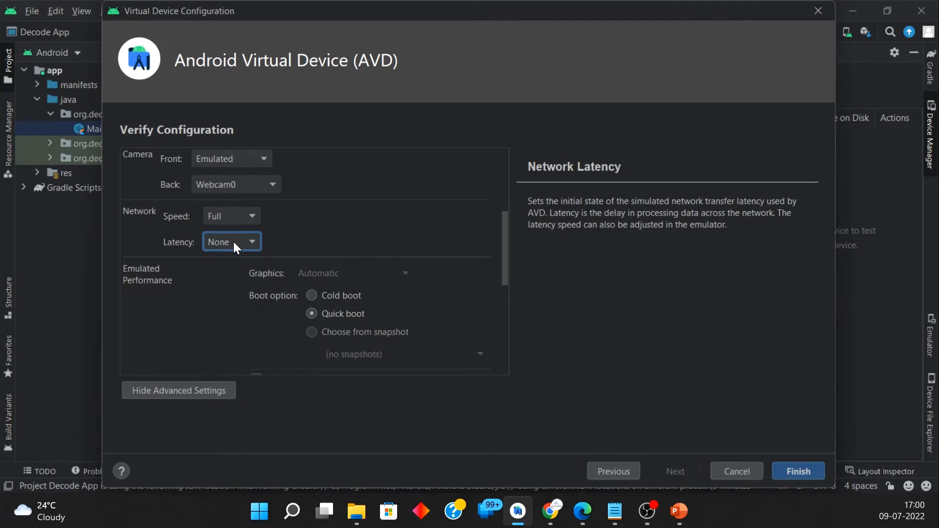
click(233, 242)
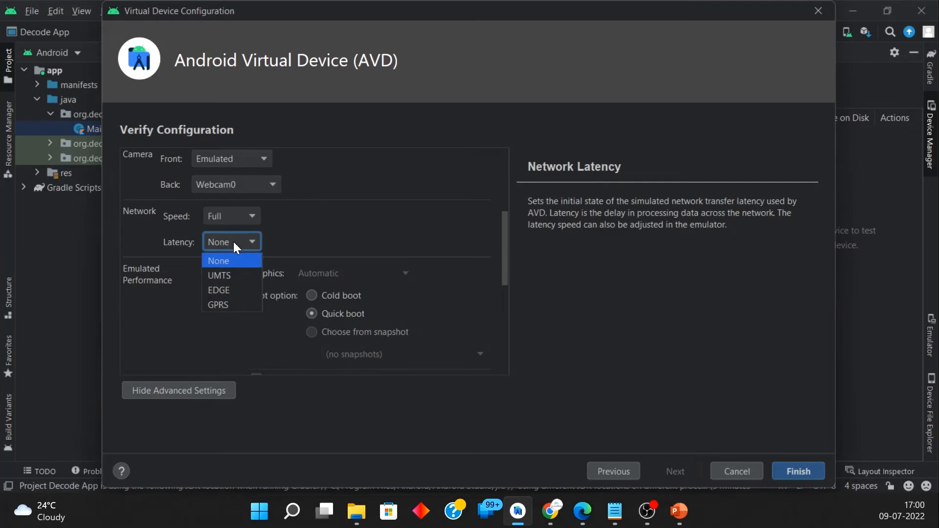
click(231, 262)
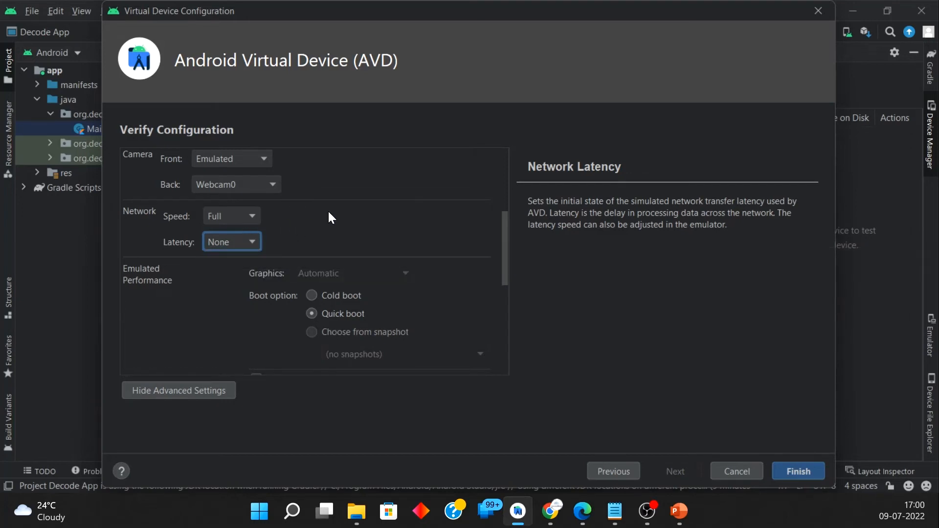
click(239, 245)
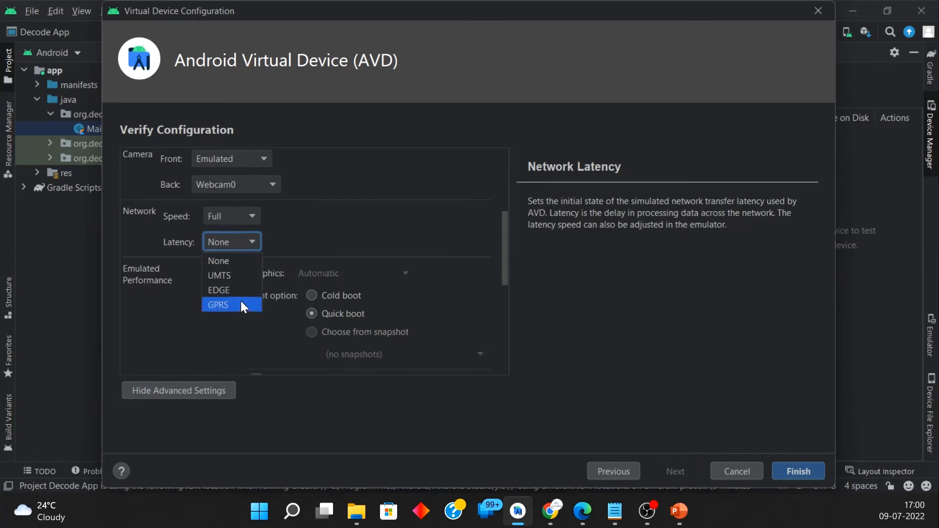
click(239, 260)
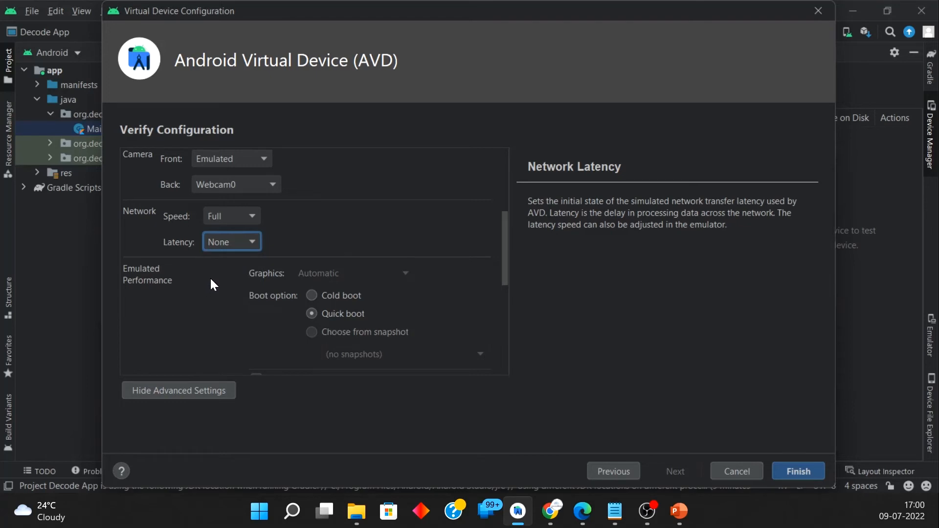
scroll(228, 305, down, 2)
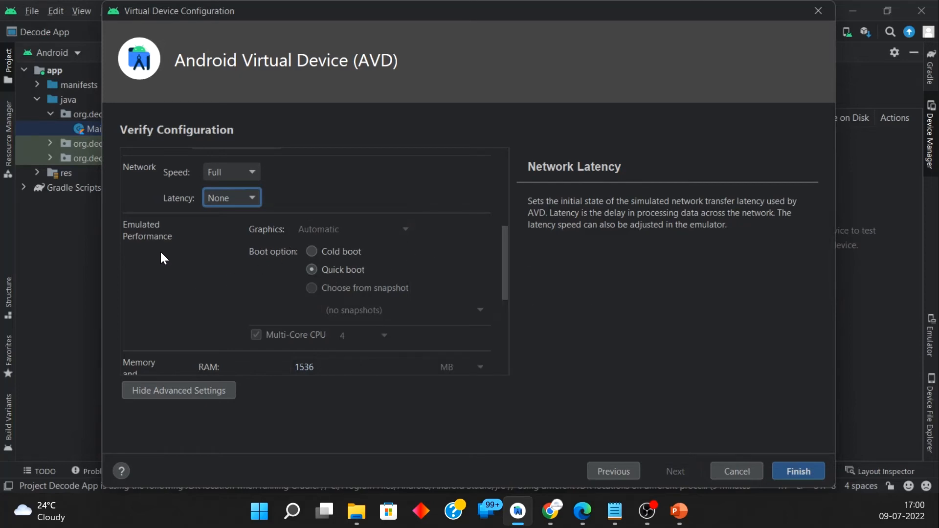
Step: Review the virtual device's performance, memory and storage, device frame and keyboard settings, and finish the device configuration
scroll(166, 257, down, 2)
scroll(168, 263, down, 4)
scroll(168, 263, down, 1)
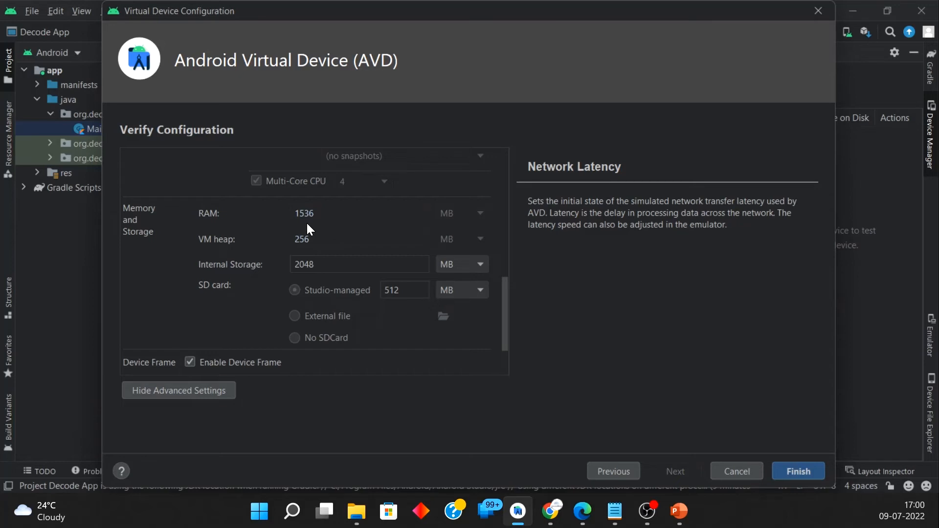
scroll(232, 254, down, 3)
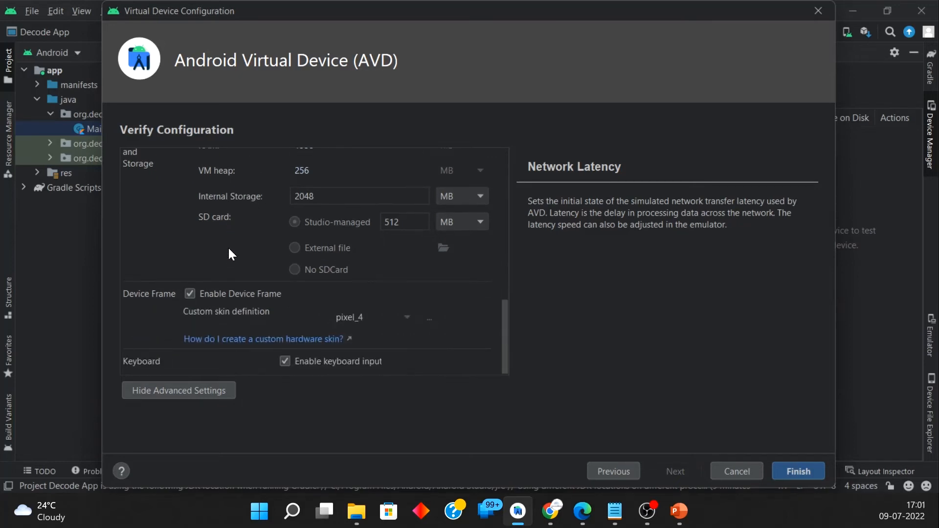
click(793, 468)
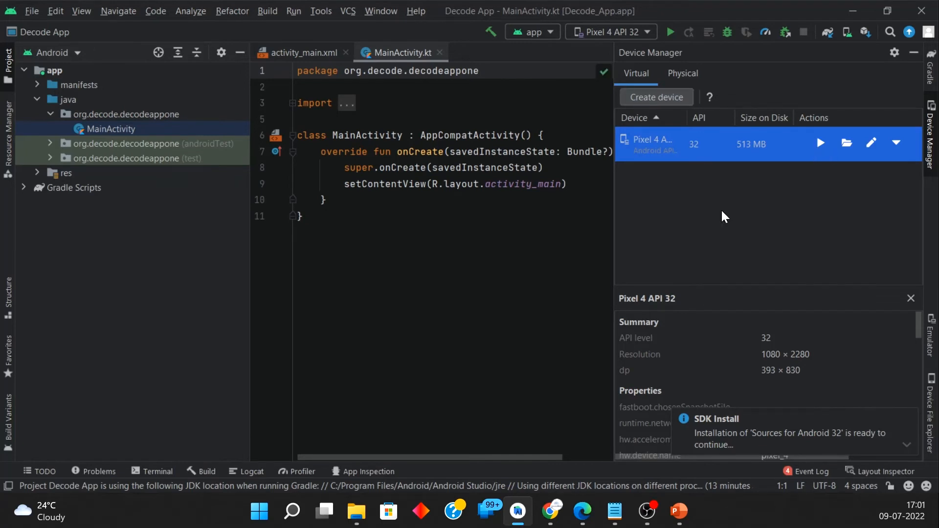
Step: Enlarge the emulator pane of the running Pixel 4 API 32 device and open its app drawer
click(905, 418)
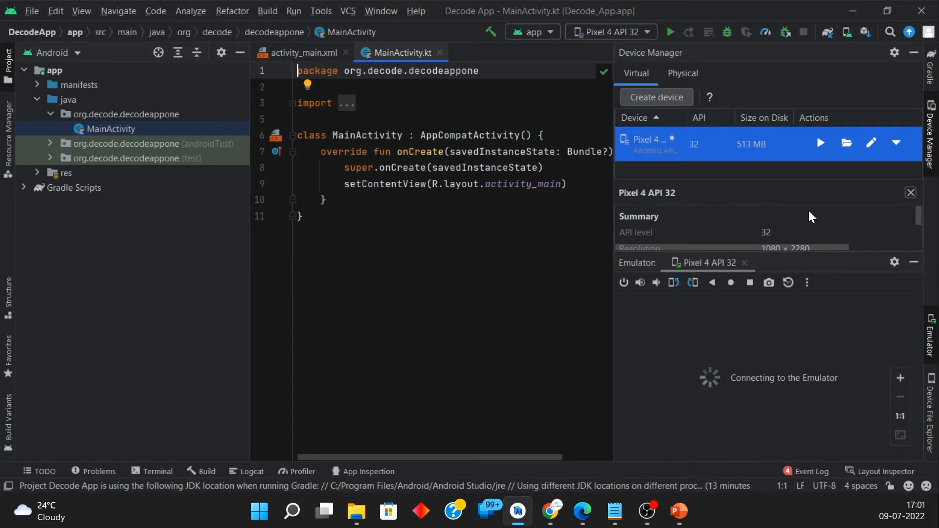
drag(819, 254, 817, 180)
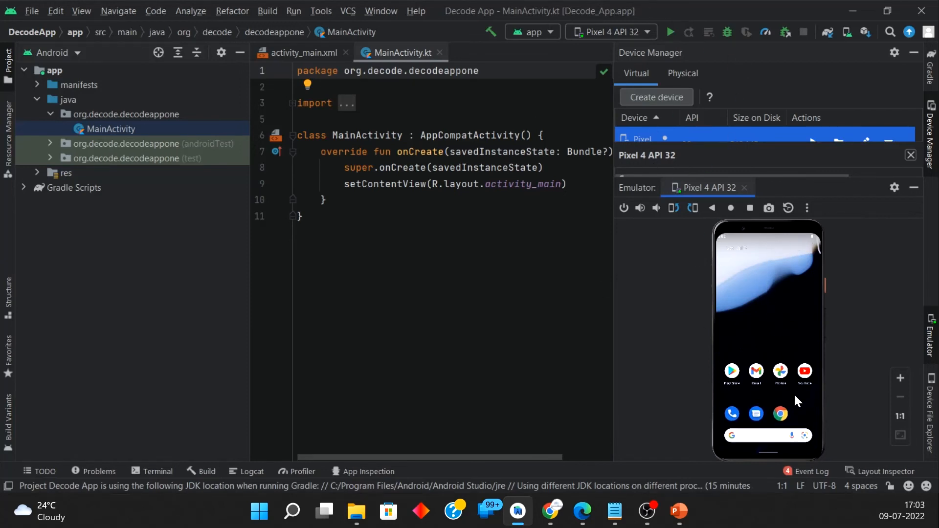
drag(772, 383, 787, 202)
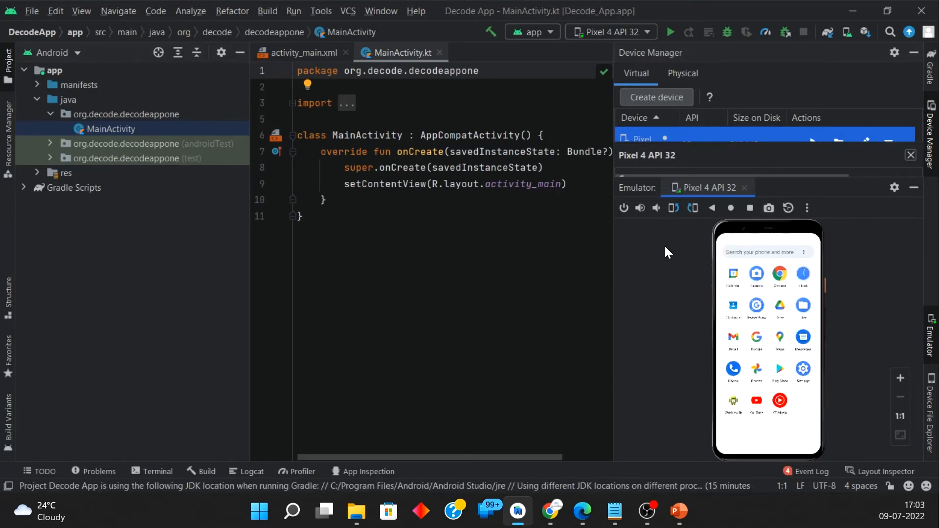
Step: Switch to the PowerPoint slide show and advance to the Environment Setup slide on Supporting Tools/ Accessories
mouse_move(684, 514)
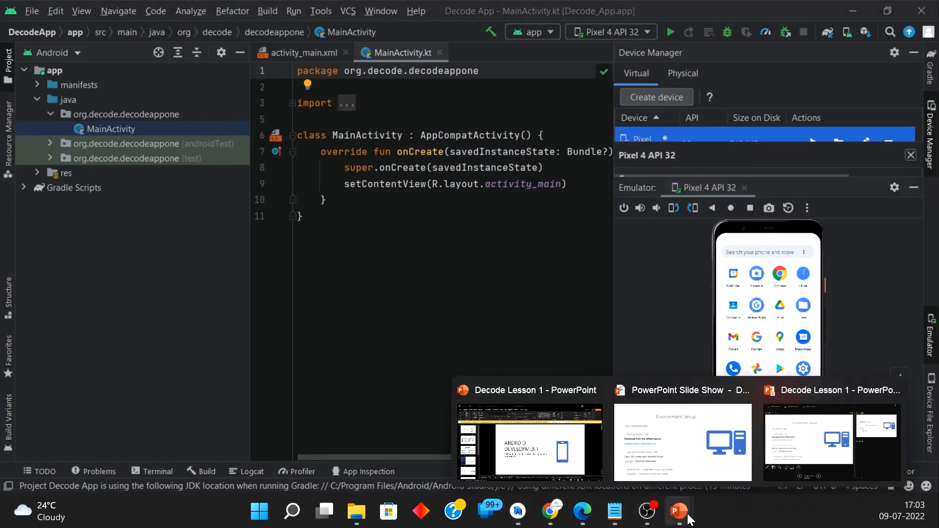
click(683, 430)
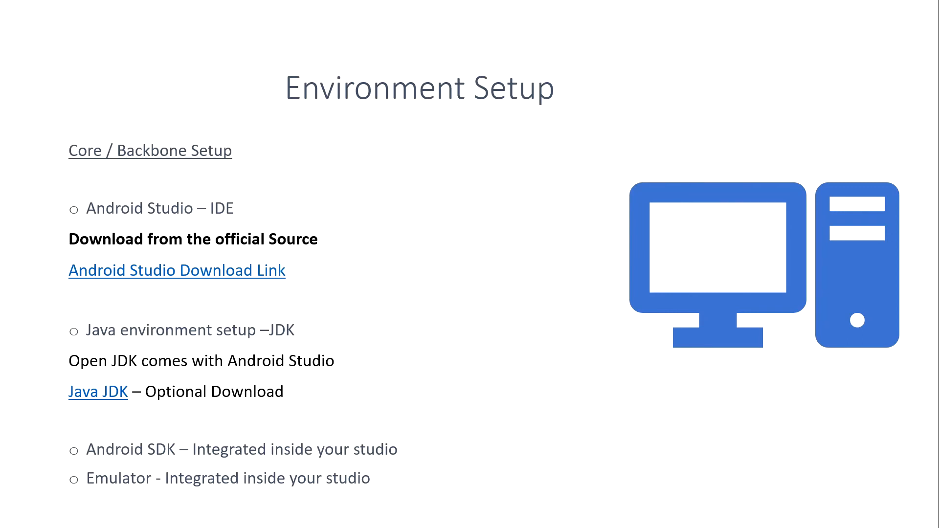
key(Right)
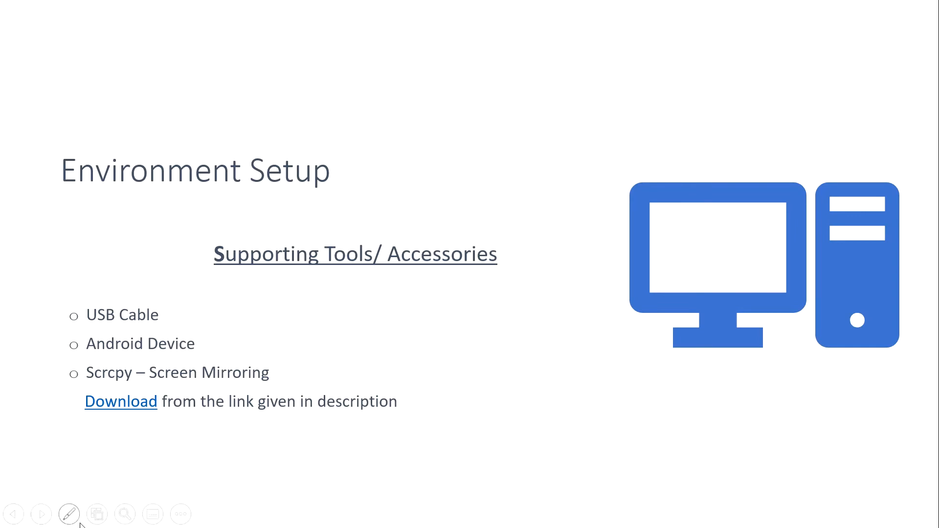
click(69, 514)
click(47, 371)
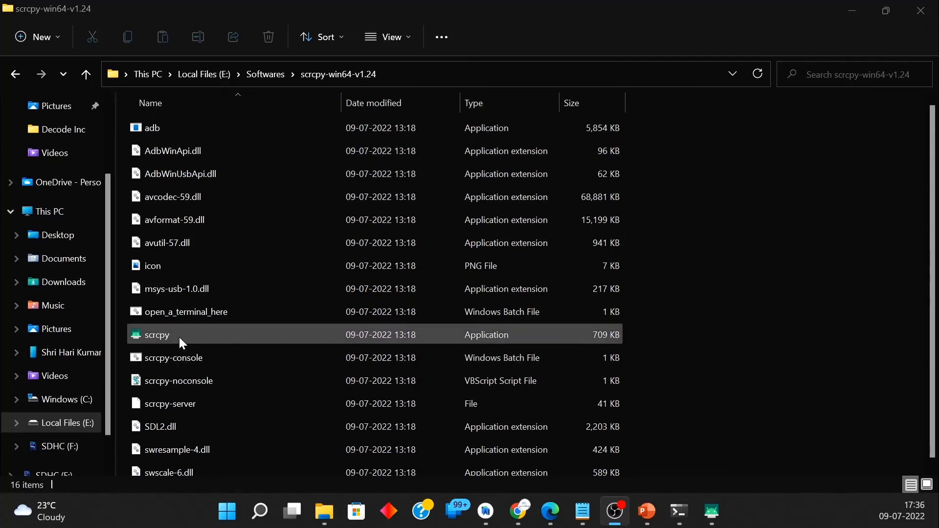
Step: Switch to Android Studio, hide the emulator pane and check the run target list for the connected samsung SM-N980F
click(485, 511)
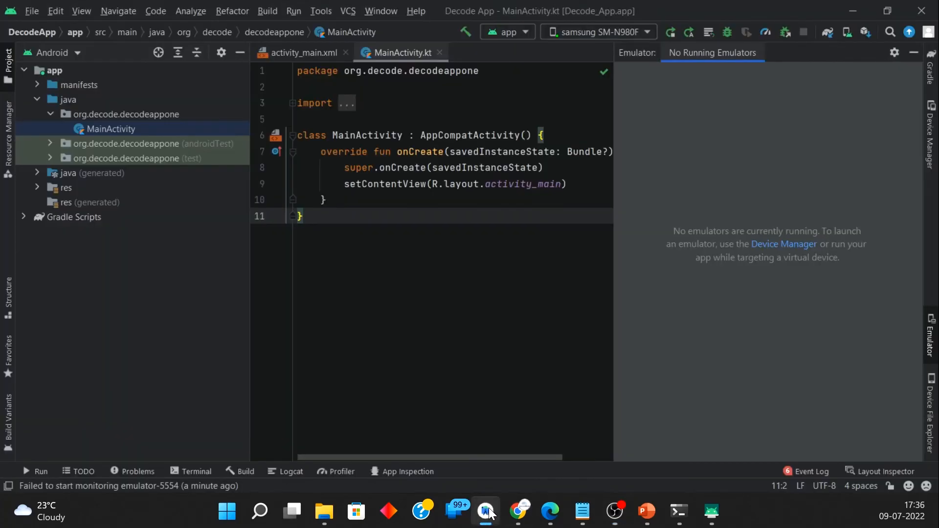
click(914, 52)
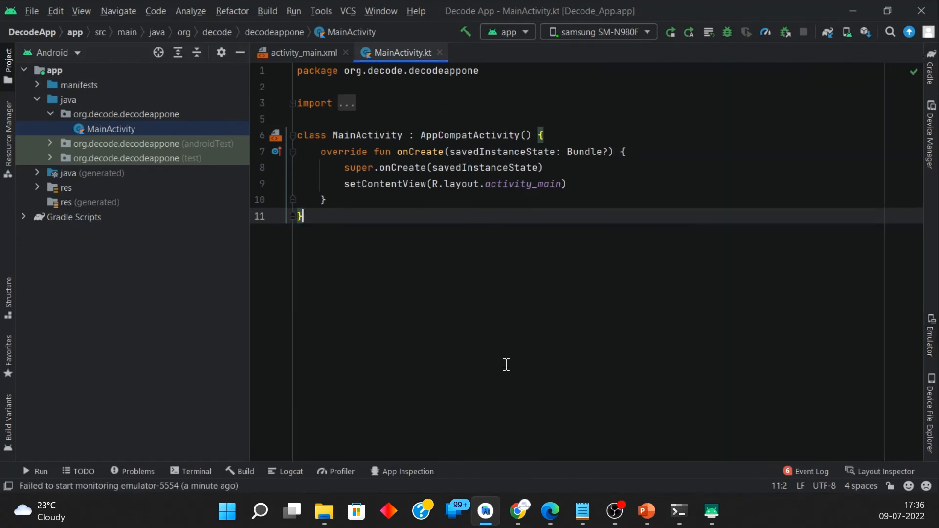
click(627, 36)
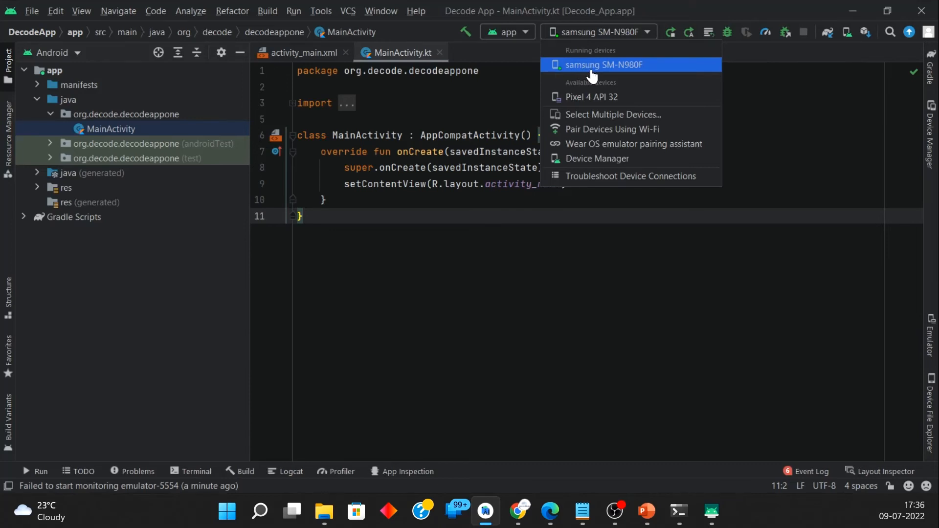
click(779, 82)
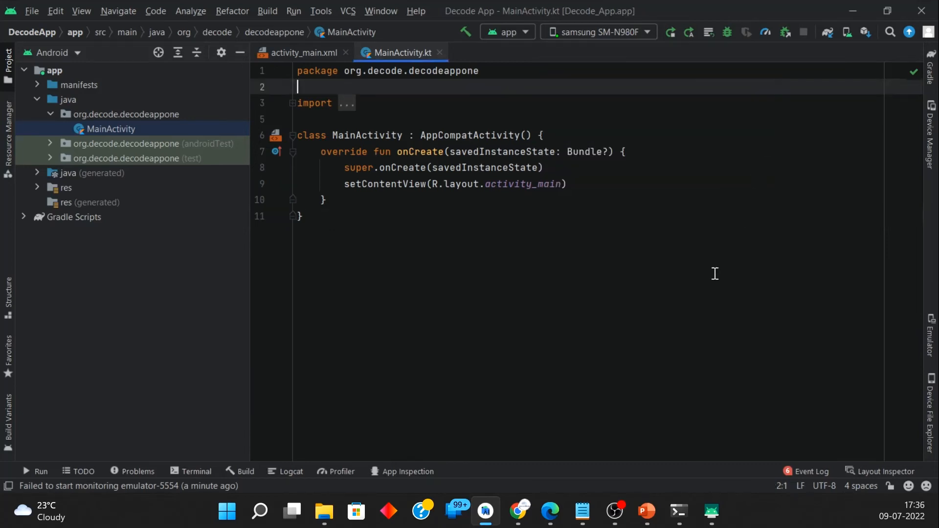
Step: Launch scrcpy from the scrcpy-win64-v1.24 folder in File Explorer and arrange the phone mirror with its console window minimized
click(324, 511)
double_click(160, 333)
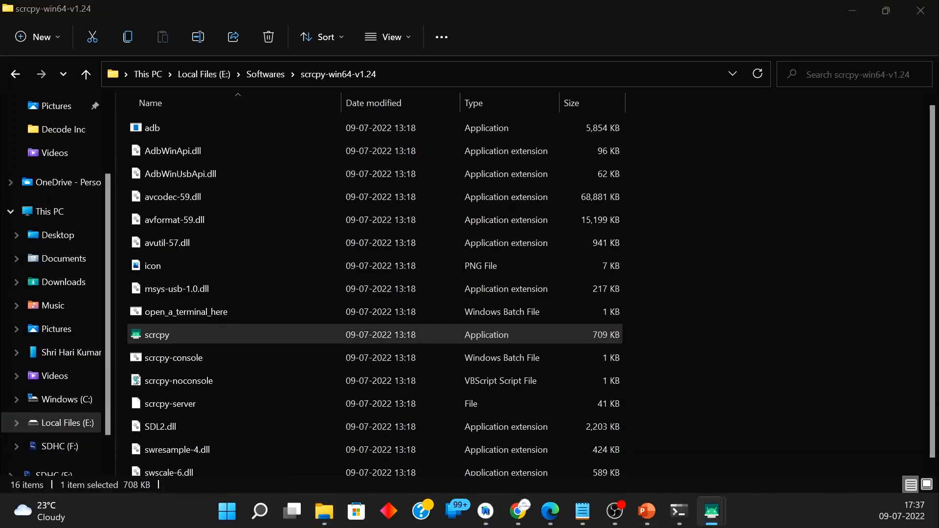
drag(890, 19, 298, 25)
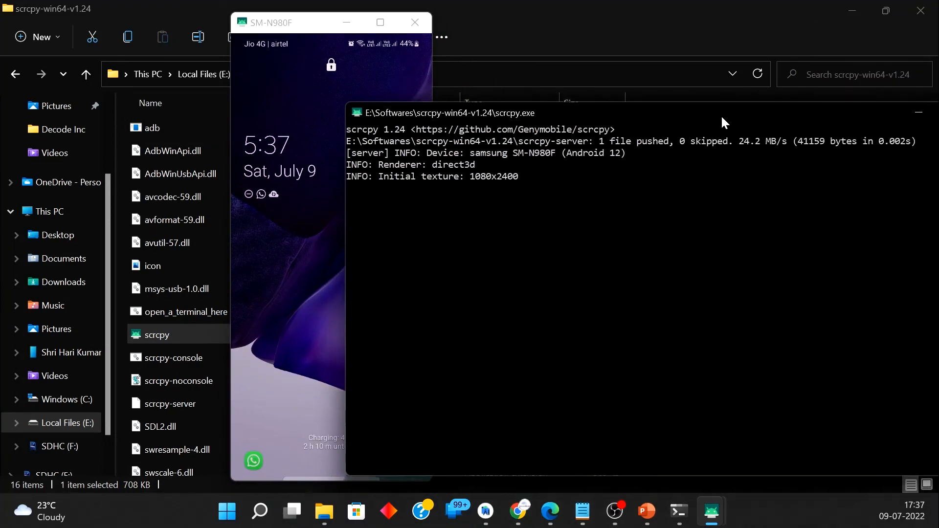
drag(720, 114, 615, 110)
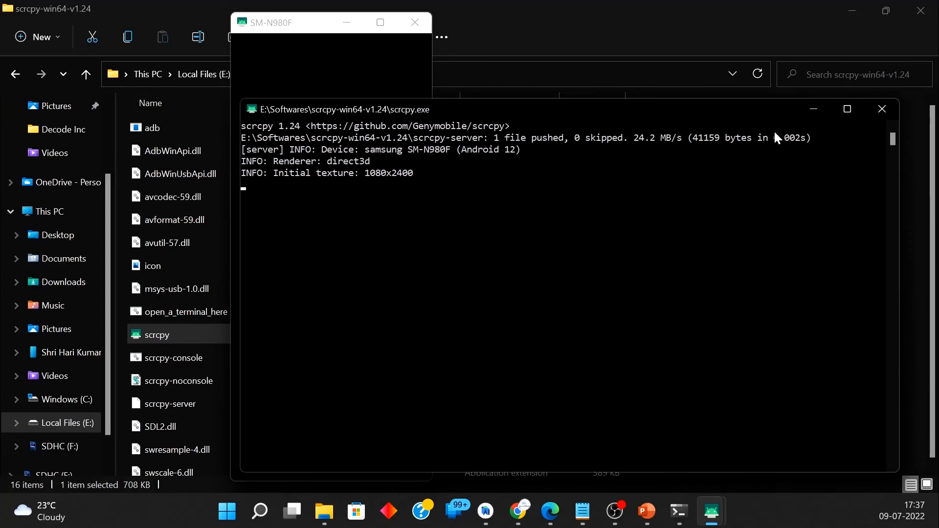
click(816, 109)
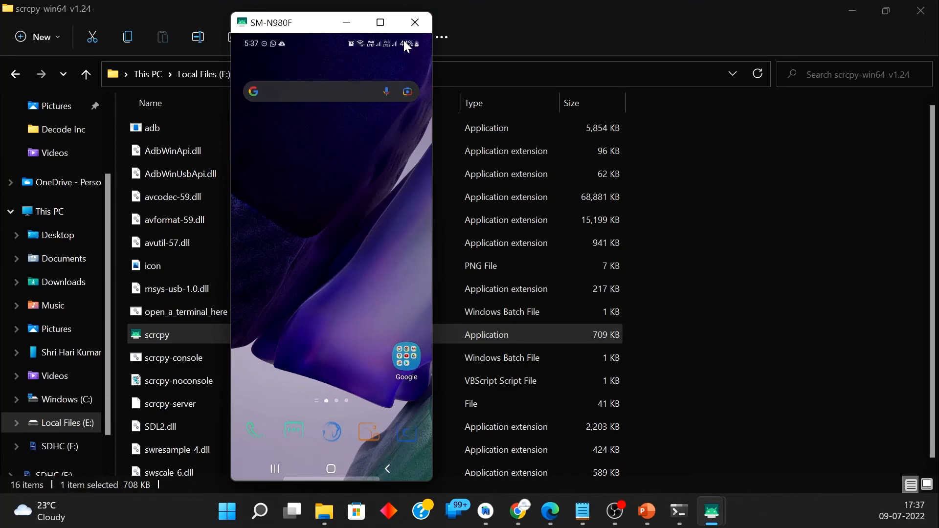
Step: Open the mirrored phone's settings and go to Software information under About phone
drag(398, 44, 380, 67)
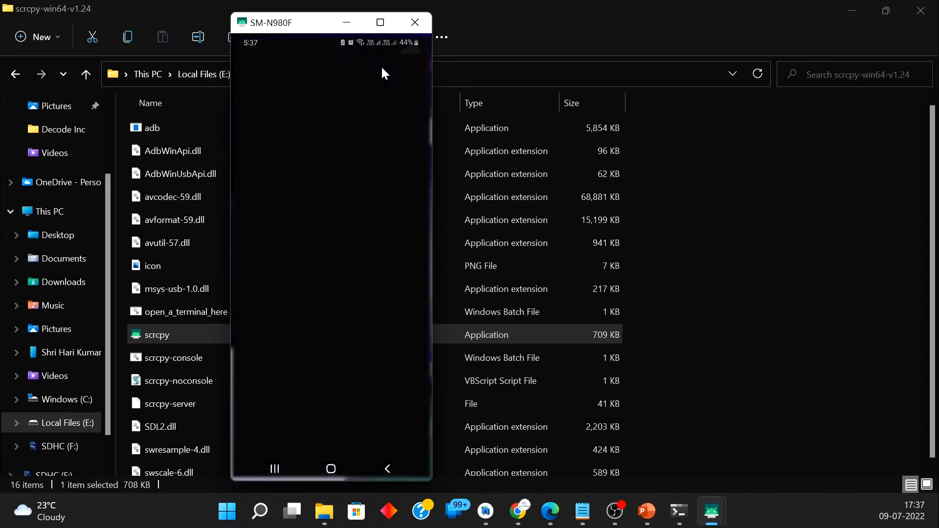
click(410, 75)
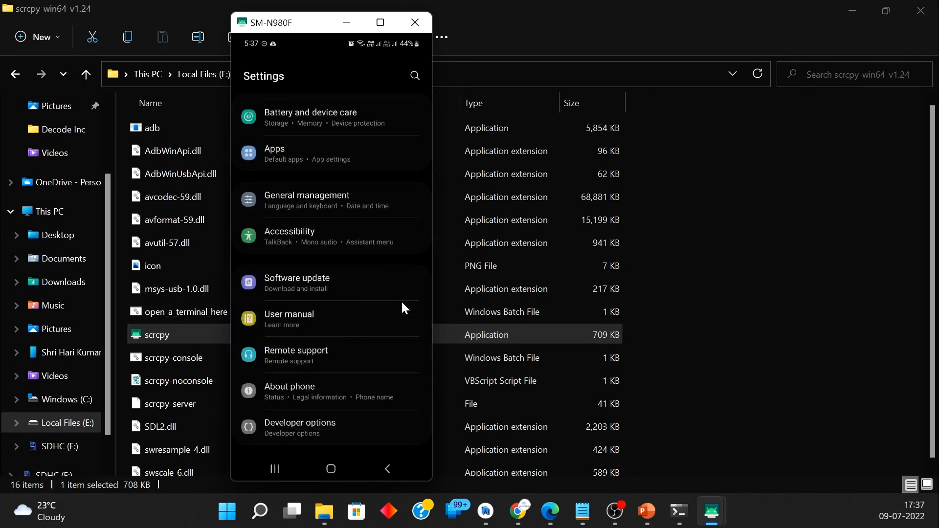
click(315, 394)
scroll(315, 395, down, 5)
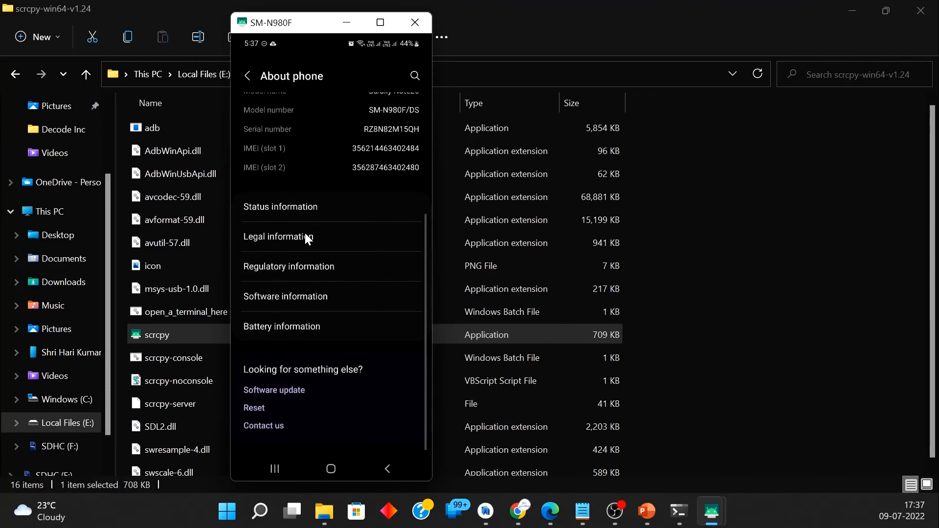
click(295, 303)
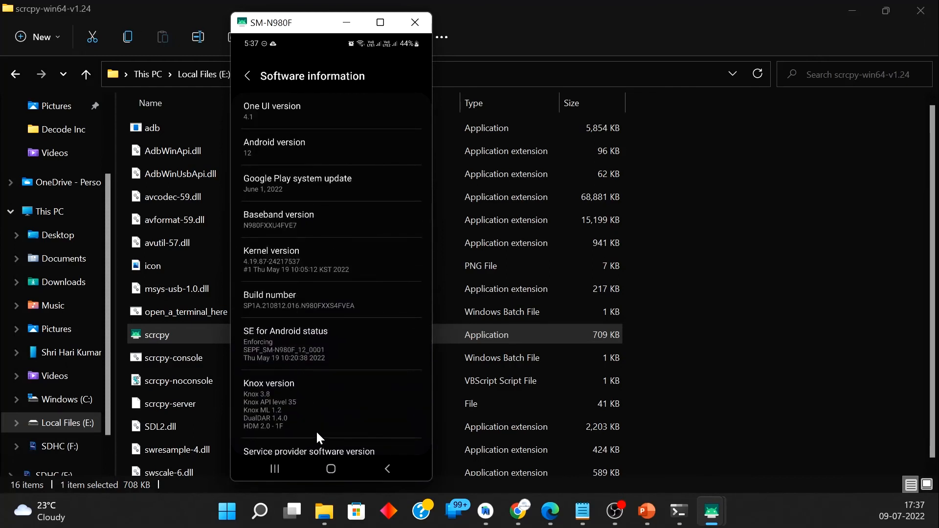
Step: Try to turn on developer mode through the phone's Build number entry and return to the main Settings list
drag(320, 430, 339, 340)
click(298, 221)
click(298, 221)
click(298, 221)
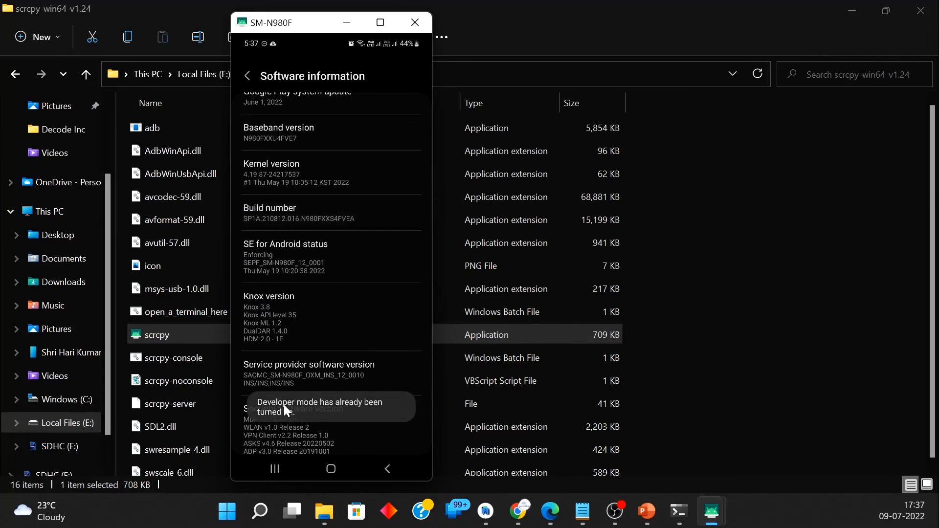
click(391, 468)
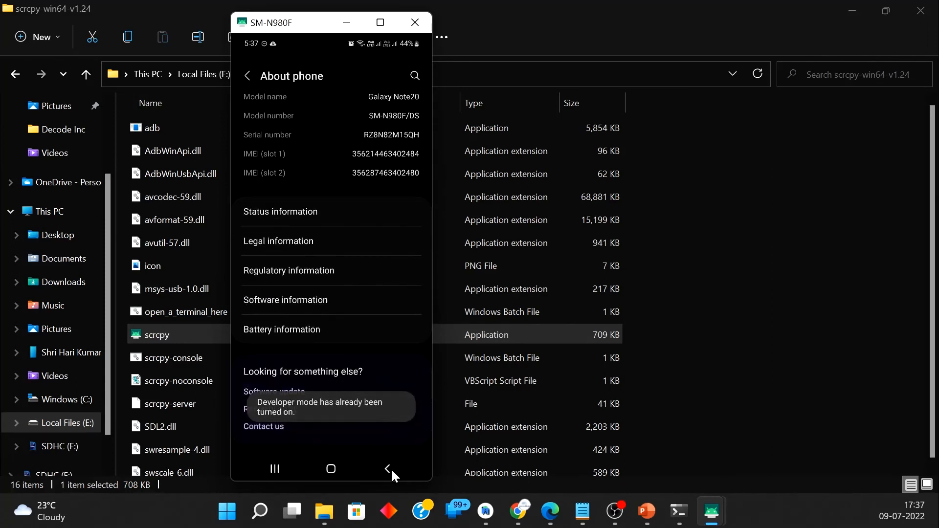
click(391, 468)
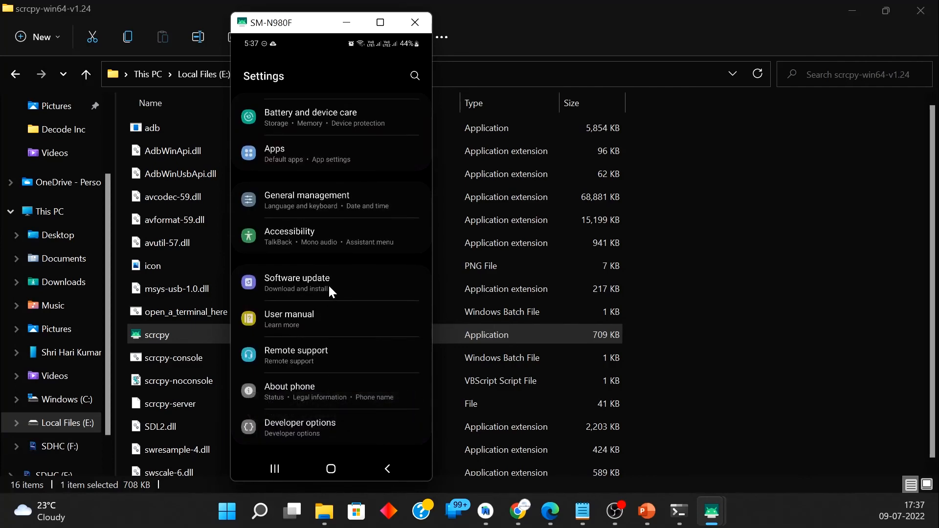
Step: Turn on Wireless debugging in the phone's Developer options and allow it on the current network
click(295, 426)
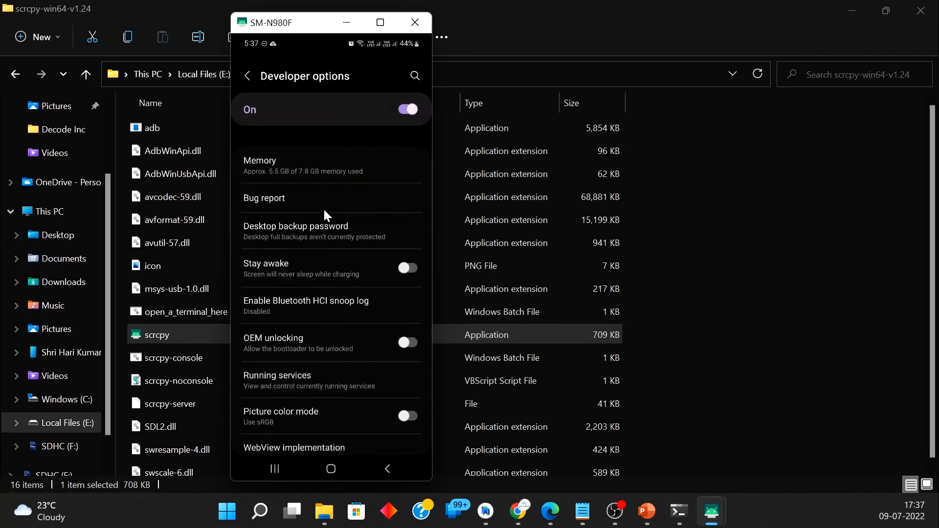
drag(338, 374, 317, 202)
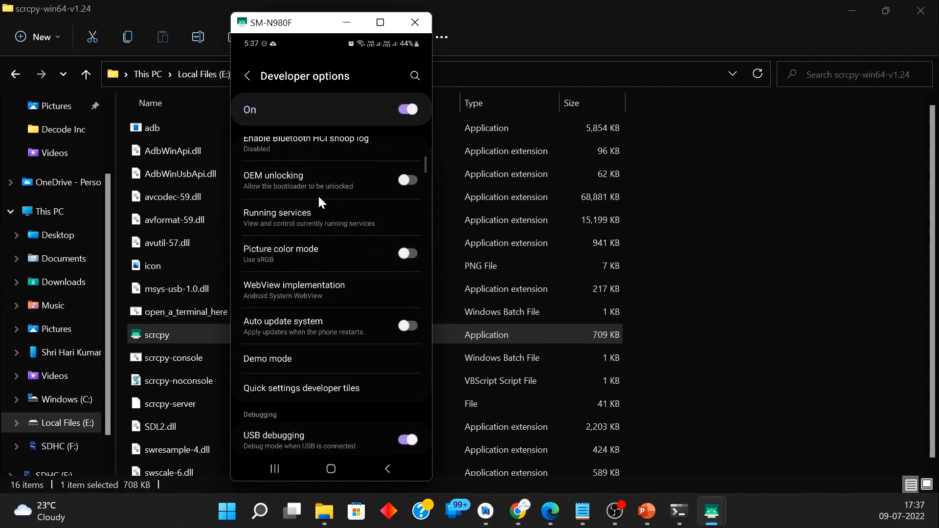
drag(326, 372, 318, 286)
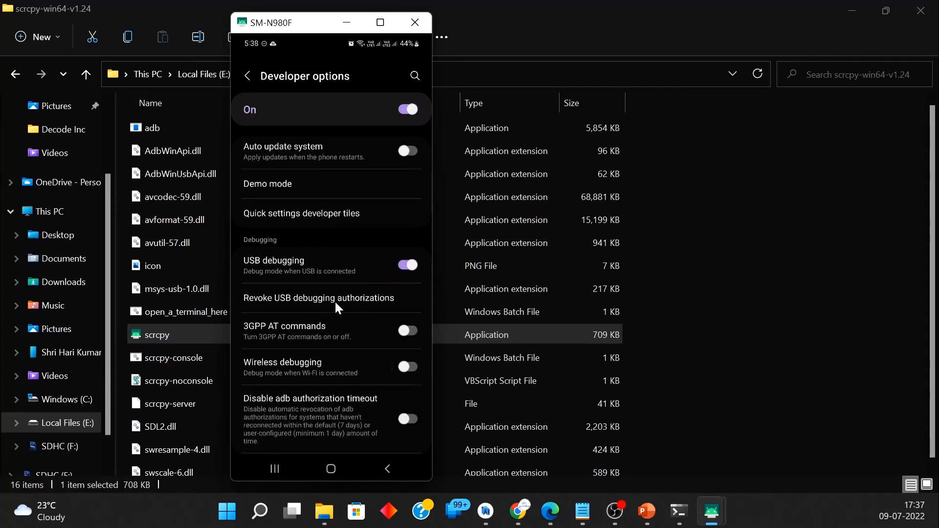
click(406, 371)
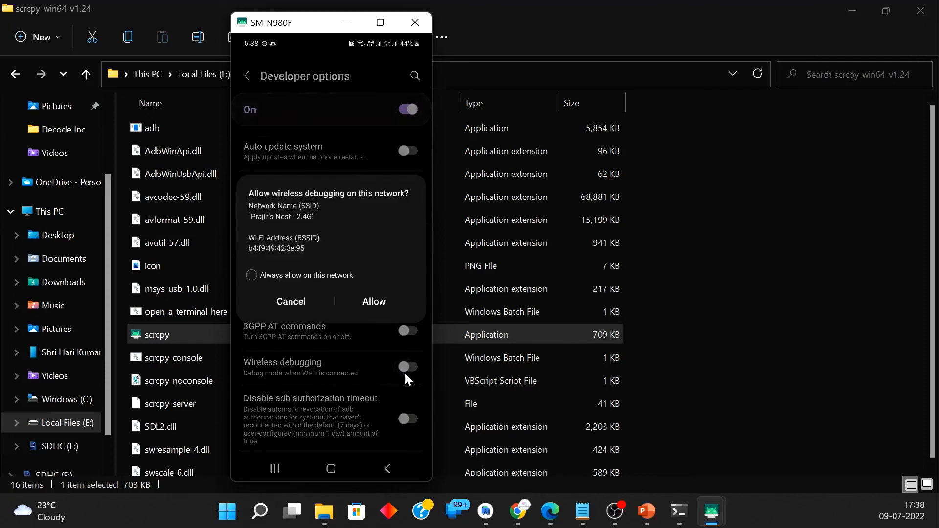
click(368, 303)
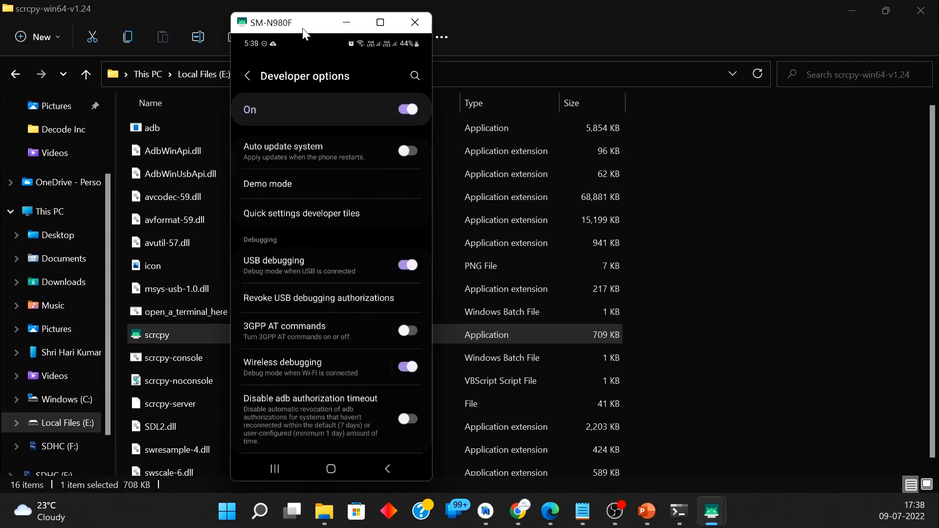
Step: Return to Android Studio and open Wi-Fi pairing for physical devices in the Device Manager
click(350, 23)
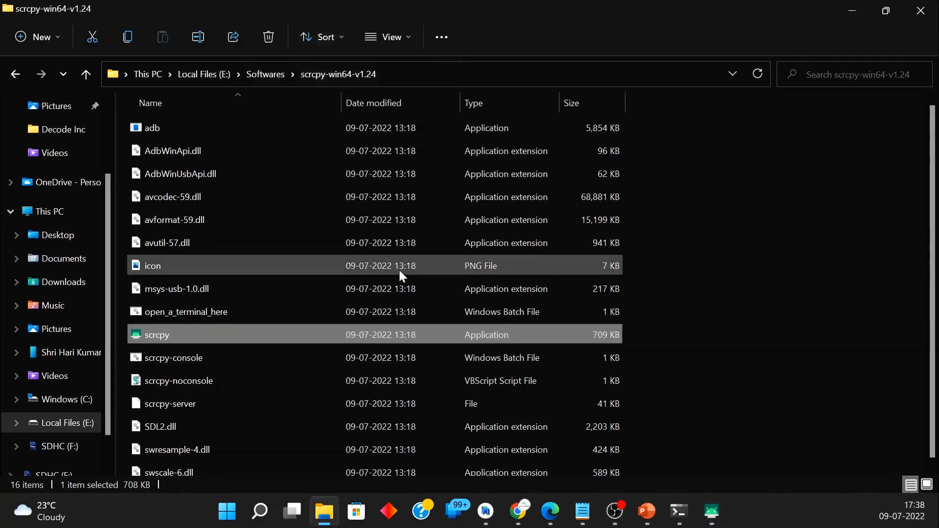
click(850, 18)
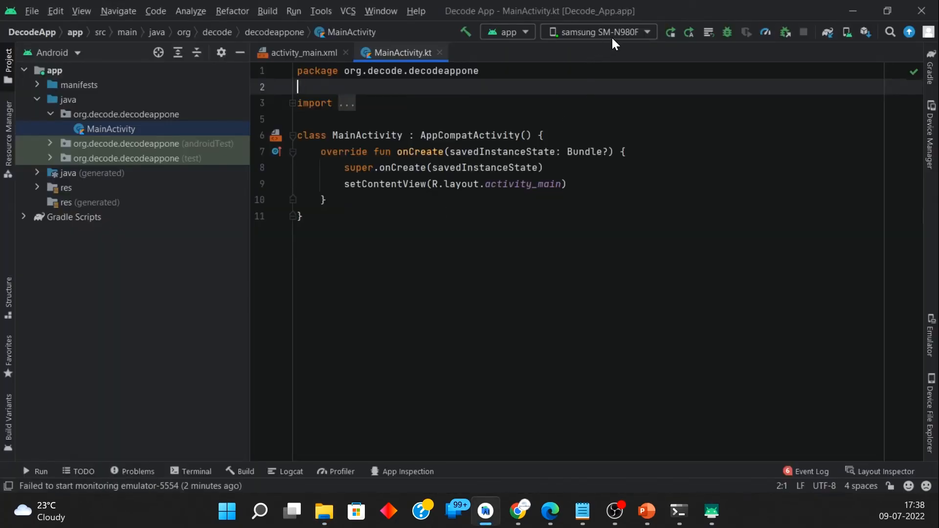
click(928, 139)
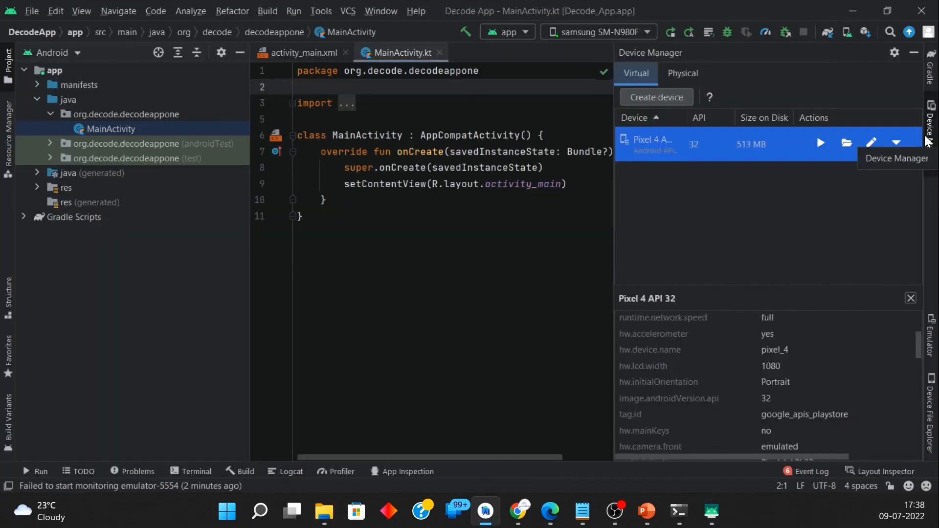
click(681, 75)
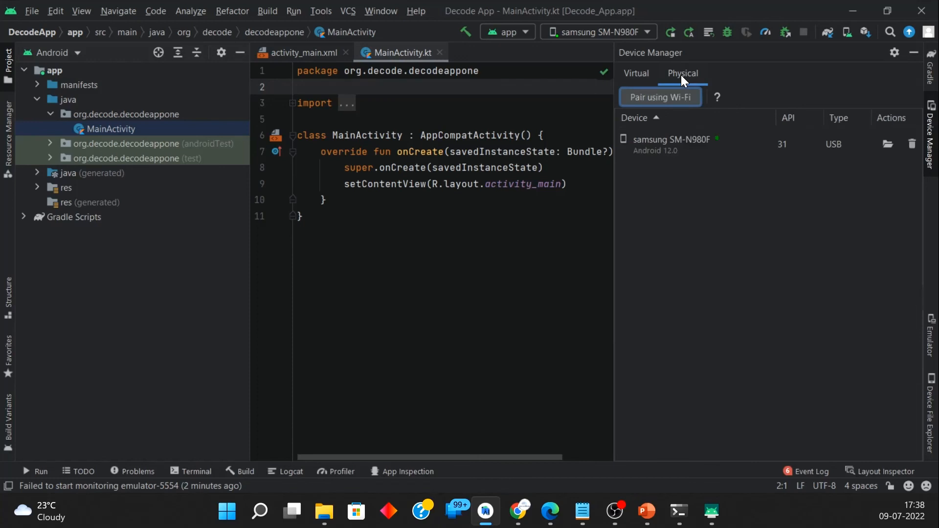
click(660, 99)
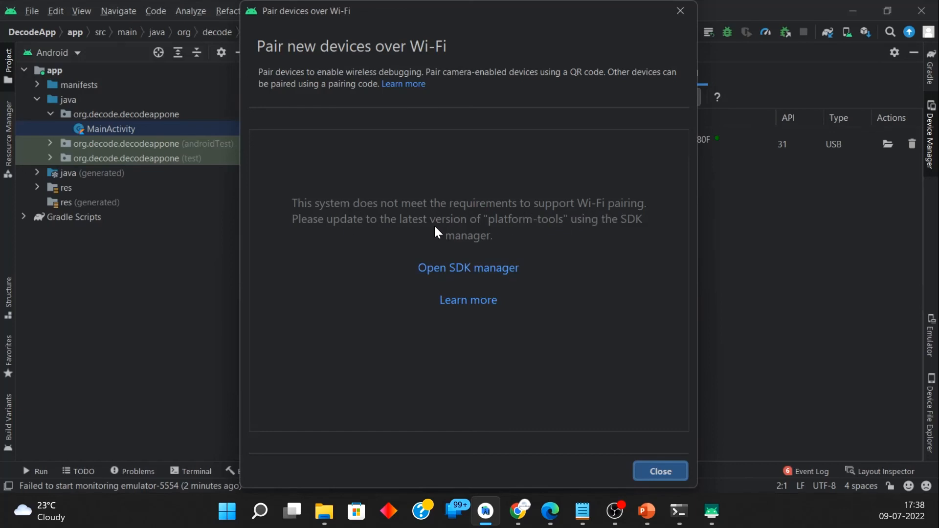
Step: Open the SDK manager from the Wi-Fi pairing dialog and display the available SDK developer tools
click(485, 268)
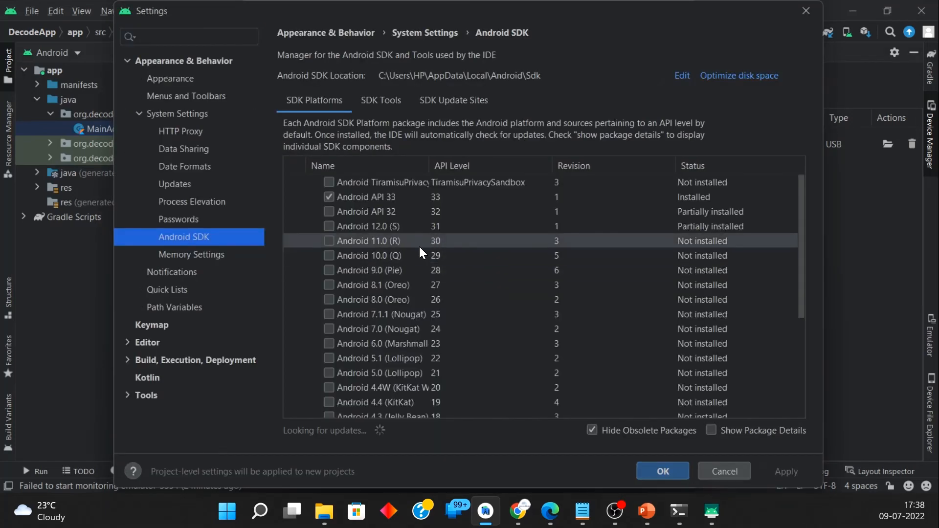
click(388, 101)
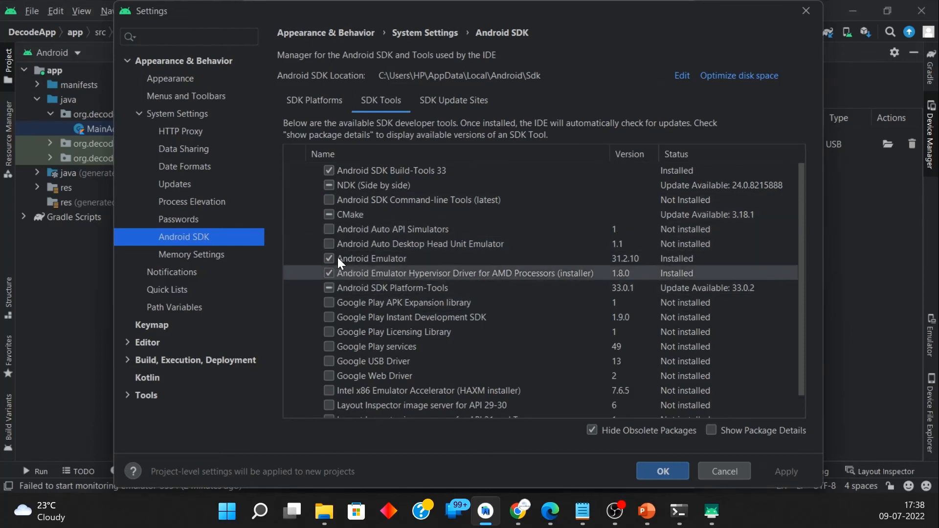
scroll(333, 248, down, 1)
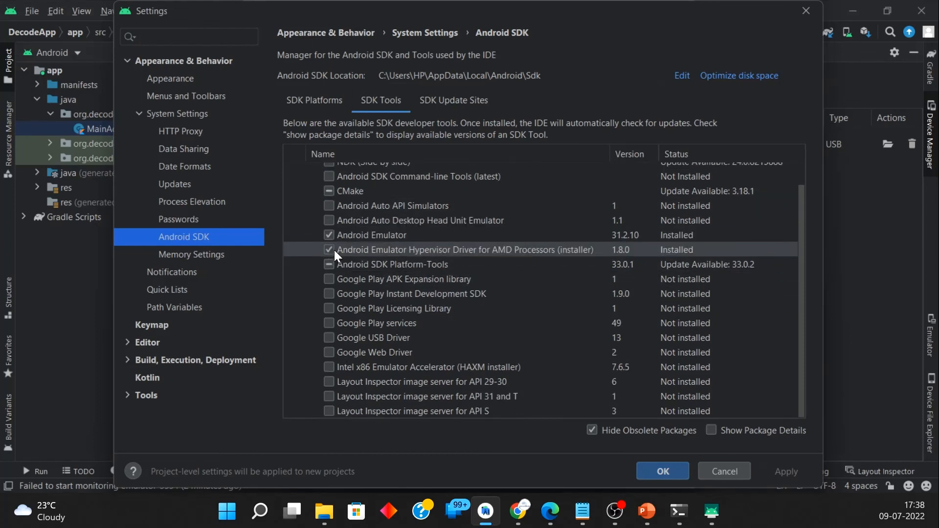
click(340, 97)
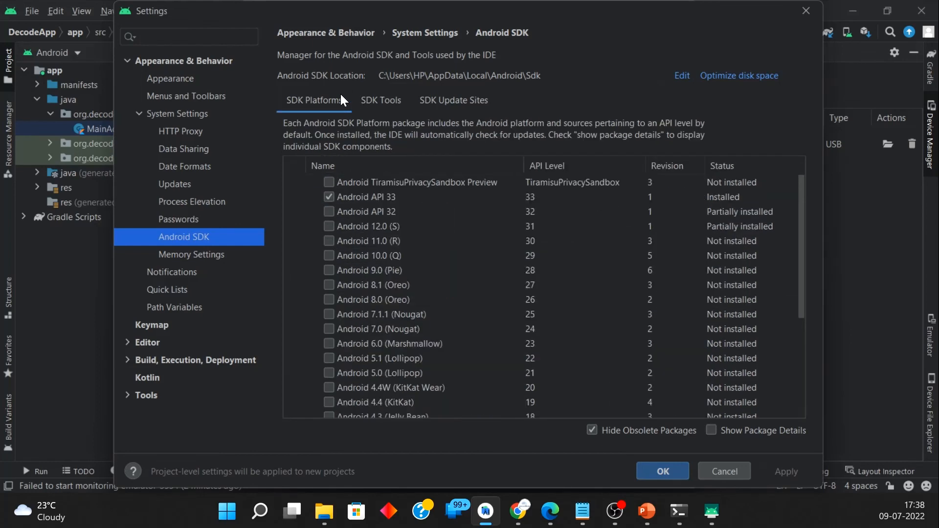
click(369, 100)
scroll(344, 277, up, 1)
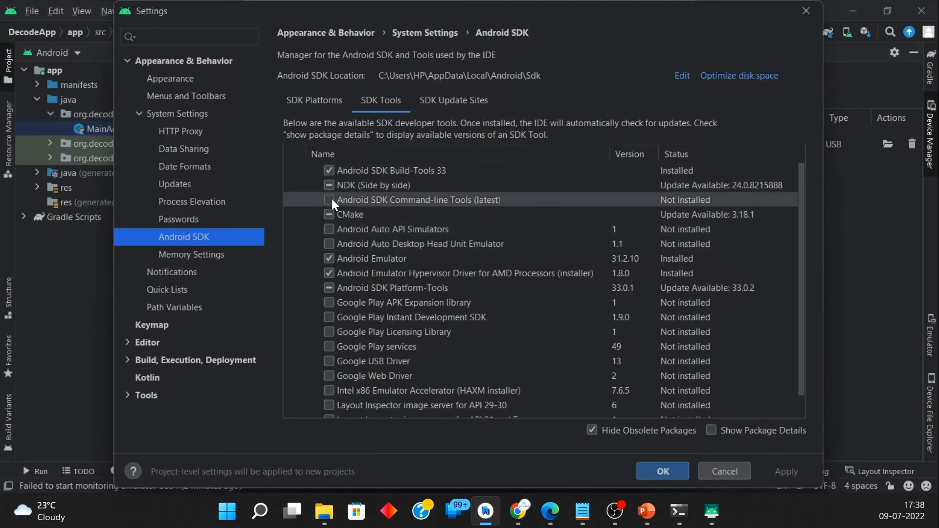
Step: Update Android SDK Platform-Tools to version 33.0.2, finish the component installation and close the SDK settings
click(330, 286)
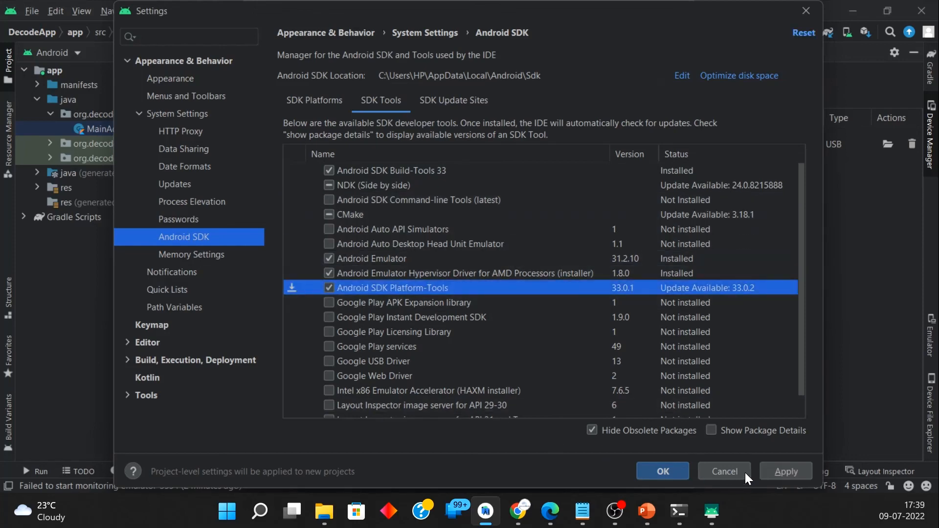
click(792, 471)
click(589, 310)
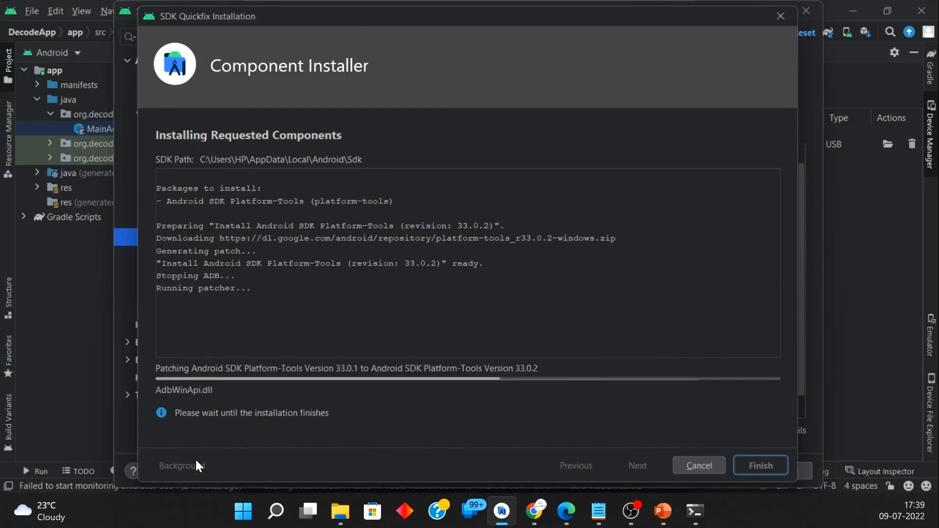
click(758, 467)
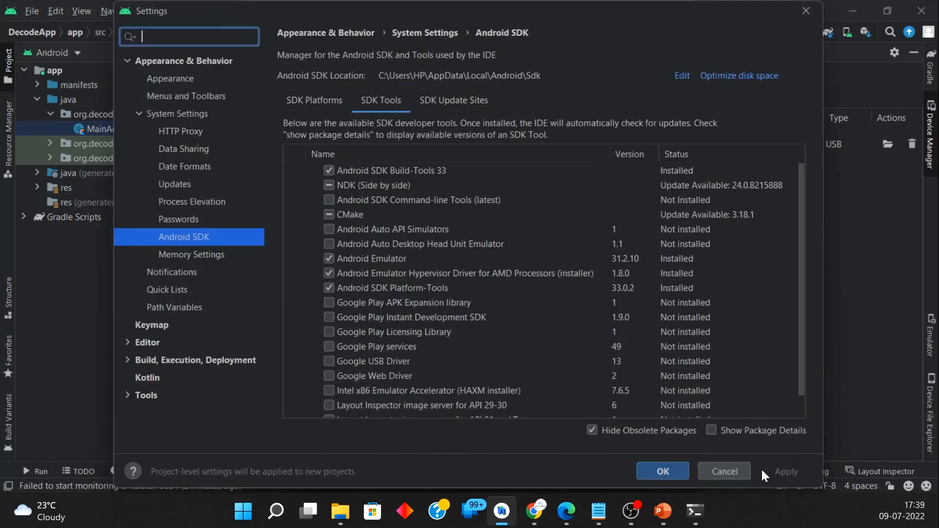
click(672, 470)
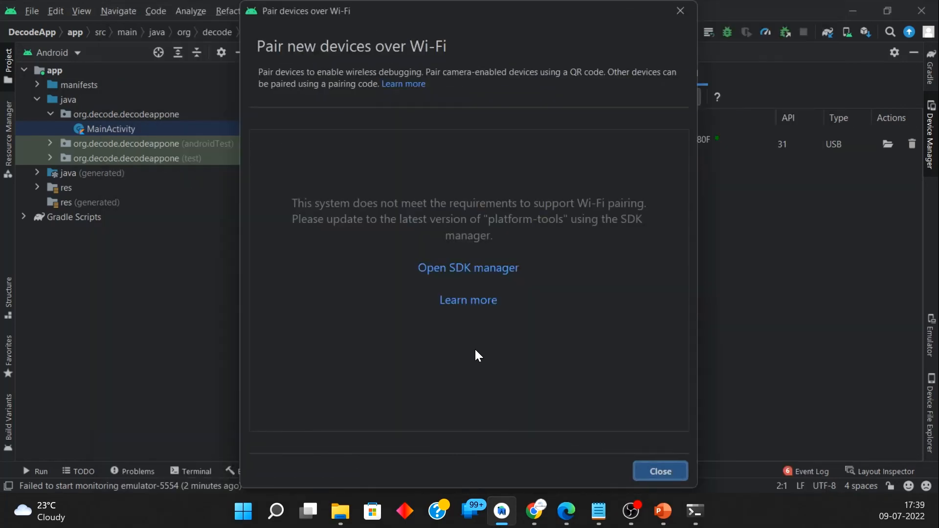
Step: Close and reopen the Wi-Fi pairing dialog for physical devices, and choose pairing by pairing code
click(665, 470)
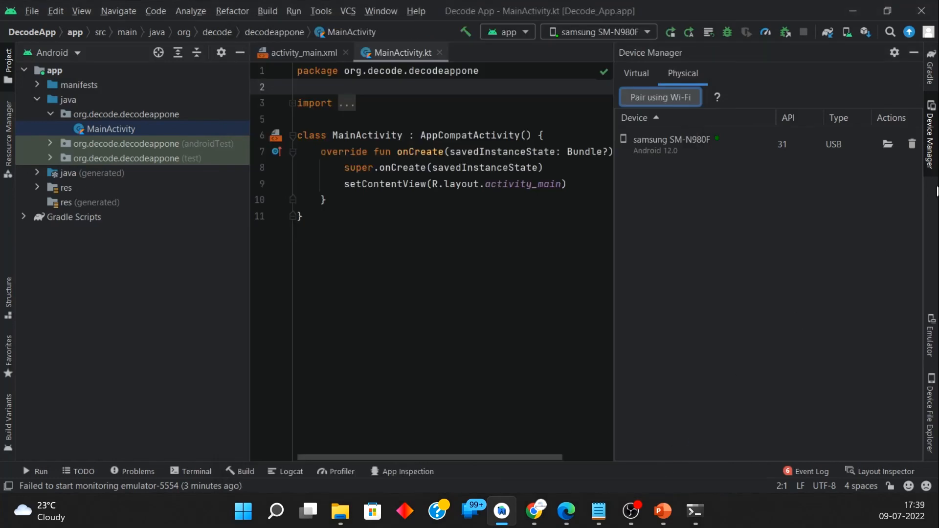
click(931, 140)
click(931, 137)
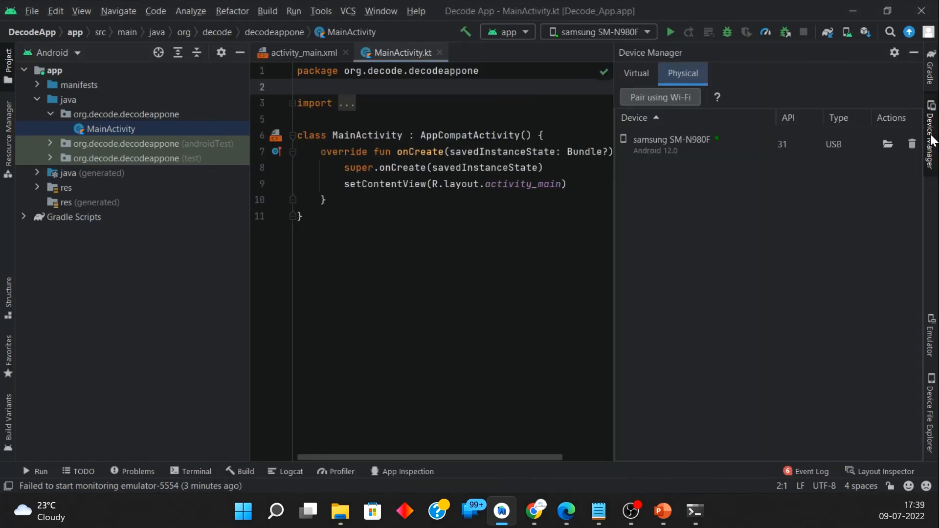
click(674, 93)
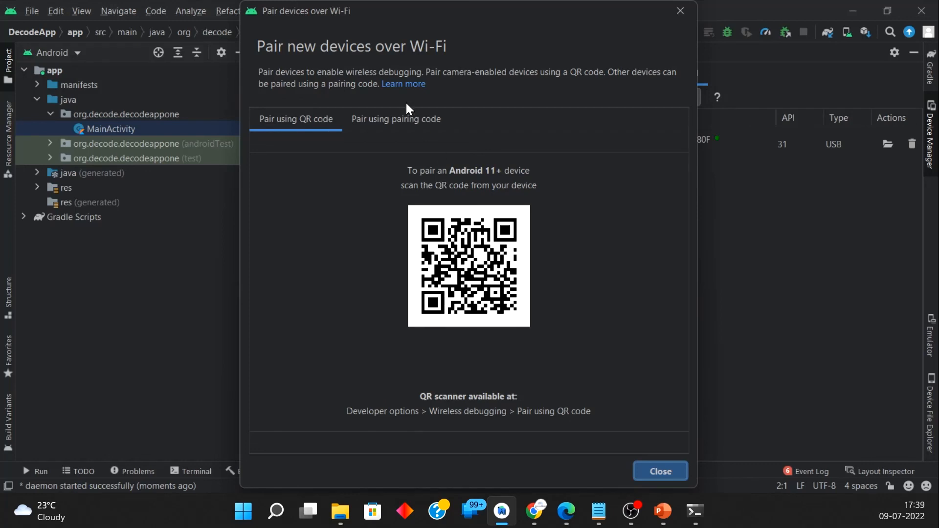
click(398, 117)
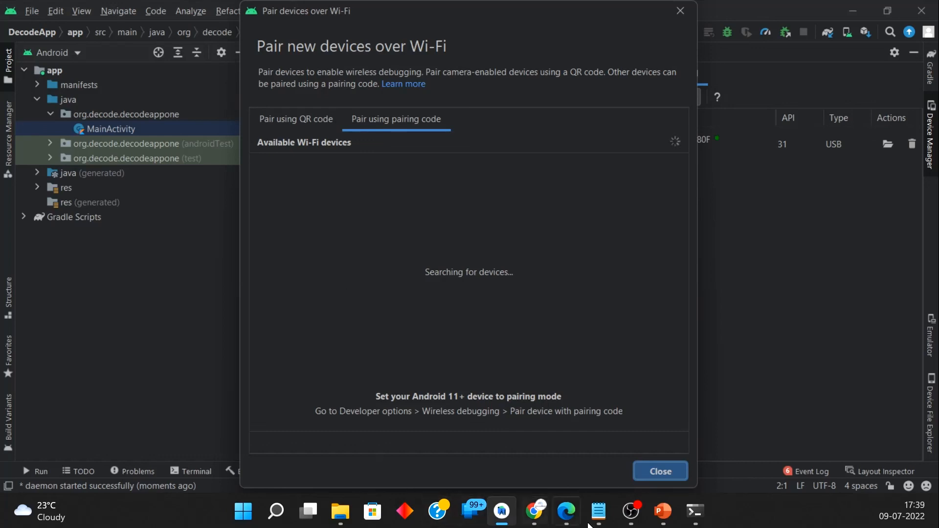
Step: Switch to the scrcpy-win64-v1.24 folder, launch scrcpy again and maximize the mirrored phone window
click(695, 519)
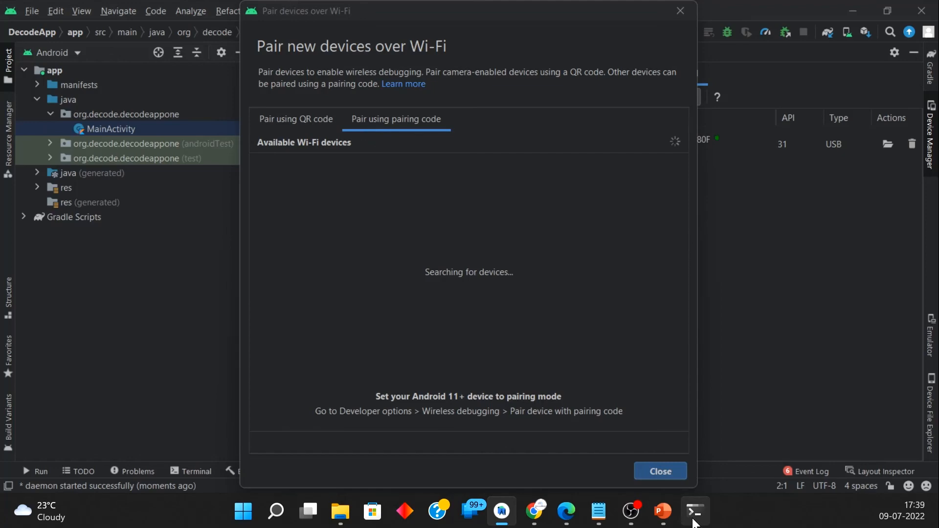
key(alt+Tab)
key(alt+Tab)
key(alt+Tab)
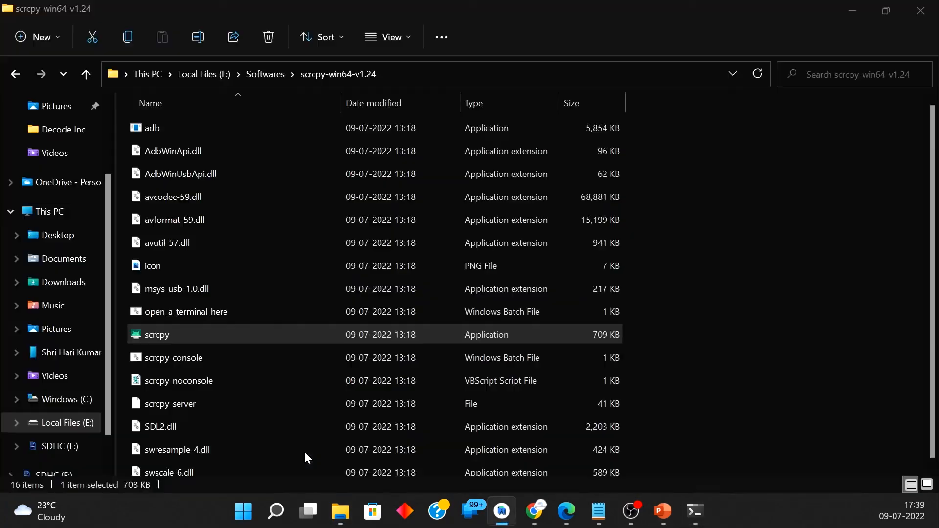
double_click(185, 338)
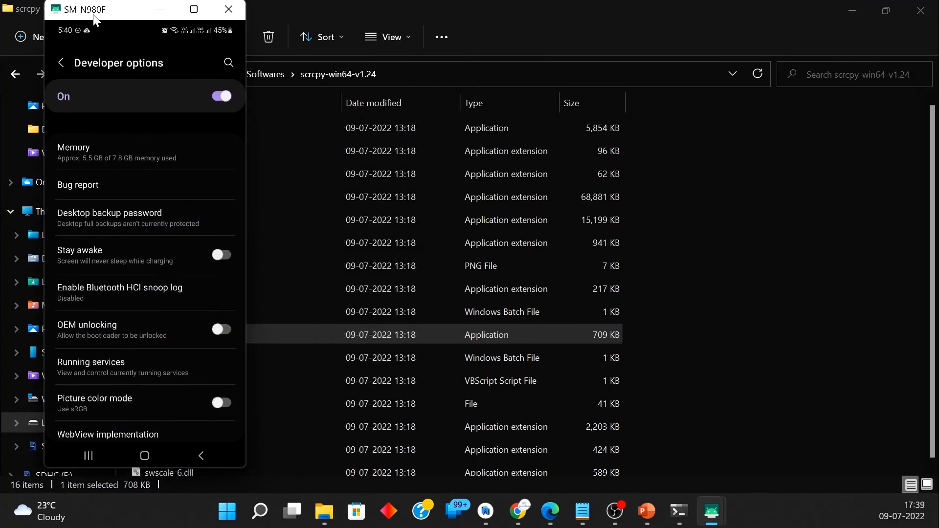
drag(123, 384, 108, 440)
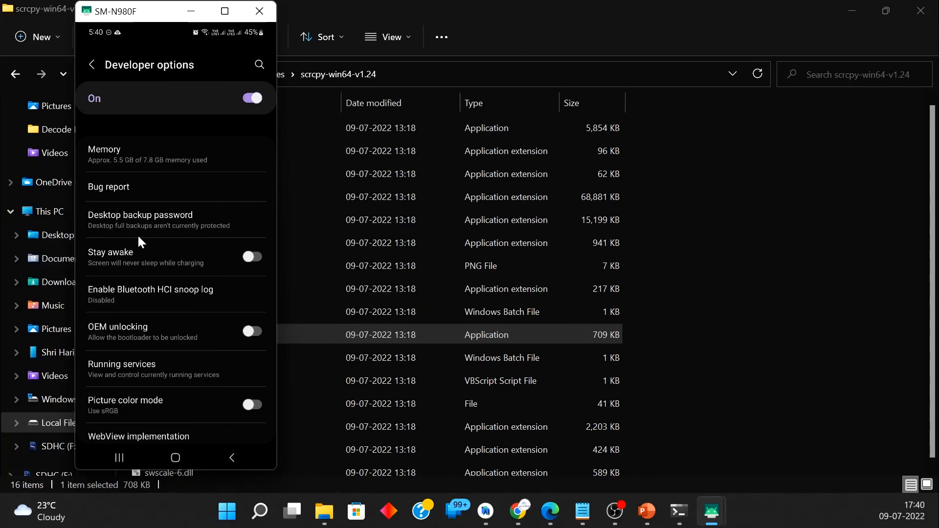
drag(150, 14, 479, 5)
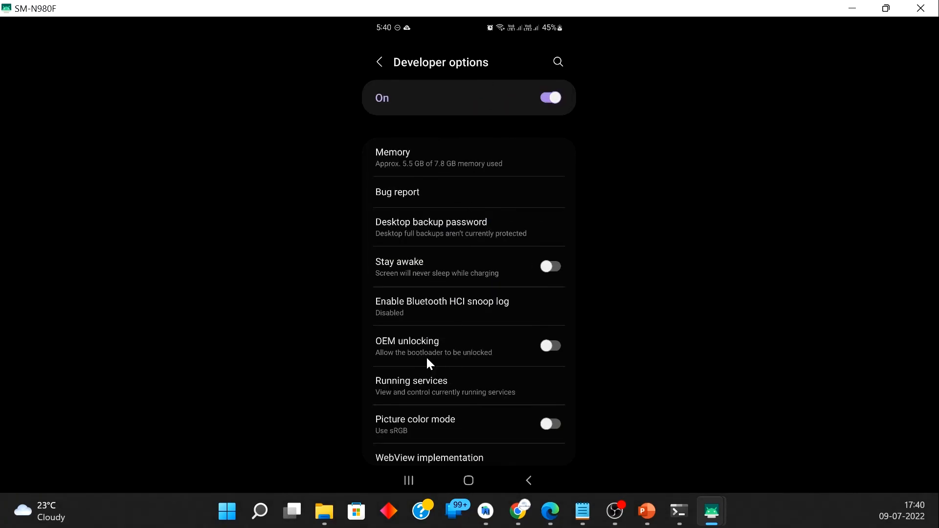
Step: In the phone's Developer options, open Wireless debugging and start pairing a device with a pairing code
scroll(423, 352, up, 2)
drag(432, 369, 420, 174)
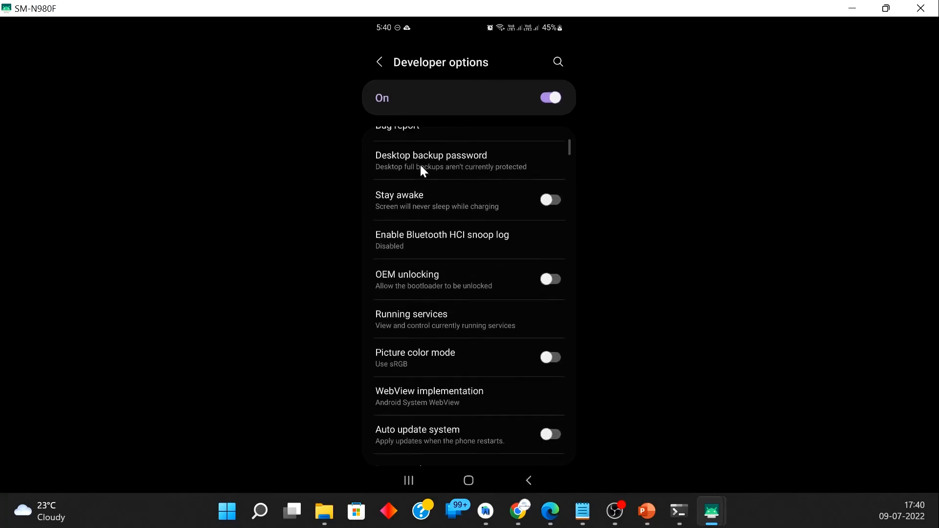
drag(438, 279, 453, 122)
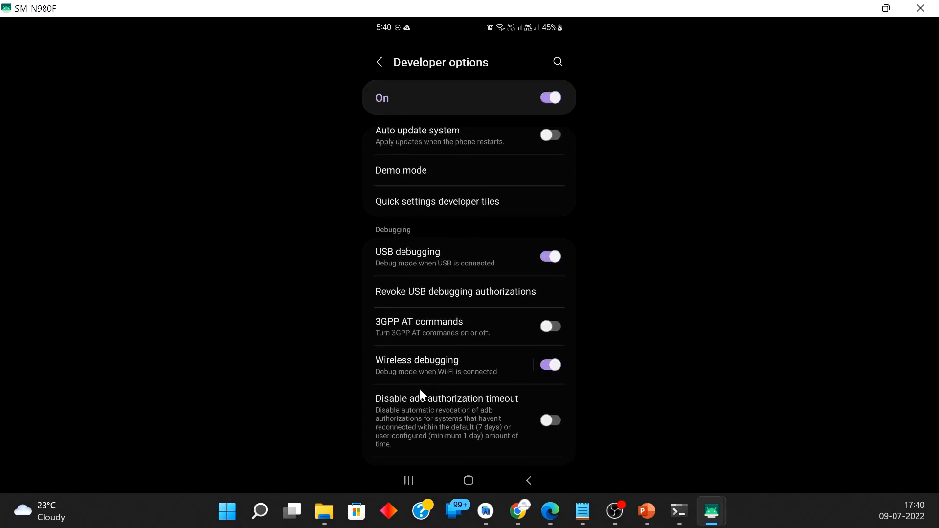
click(387, 365)
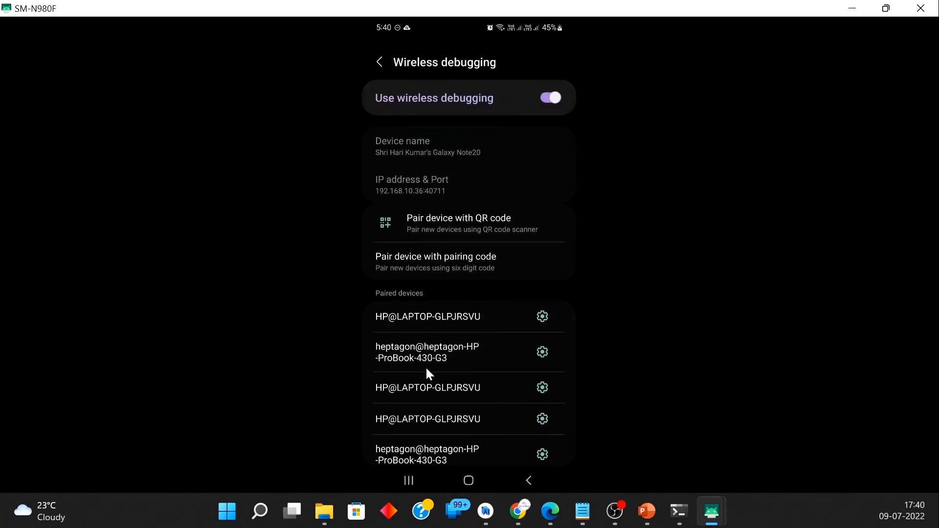
click(421, 263)
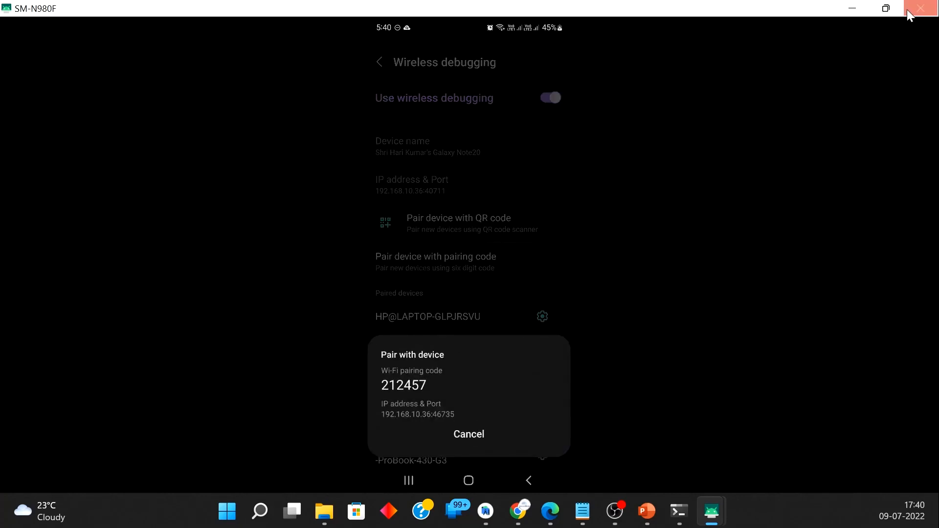
Step: Restore the mirrored phone window to its smaller size and switch back to Android Studio's pairing dialog
click(885, 9)
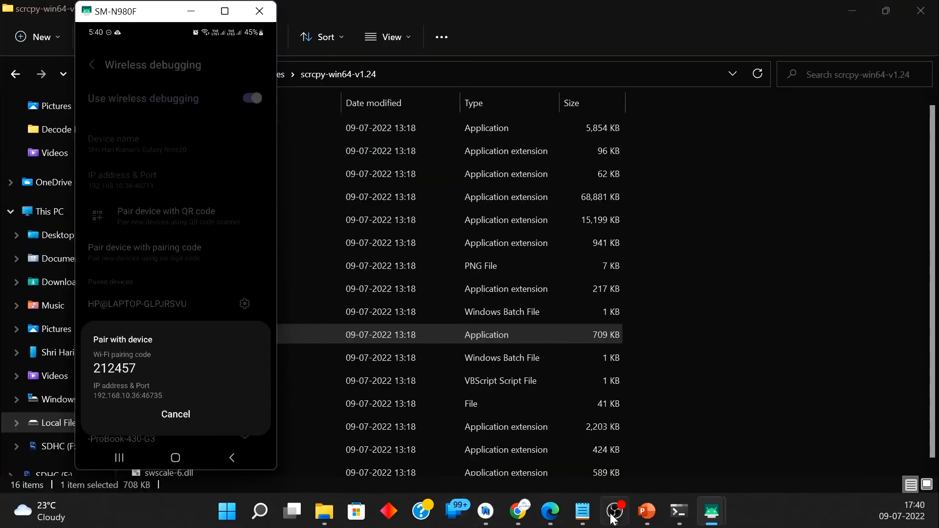
mouse_move(708, 516)
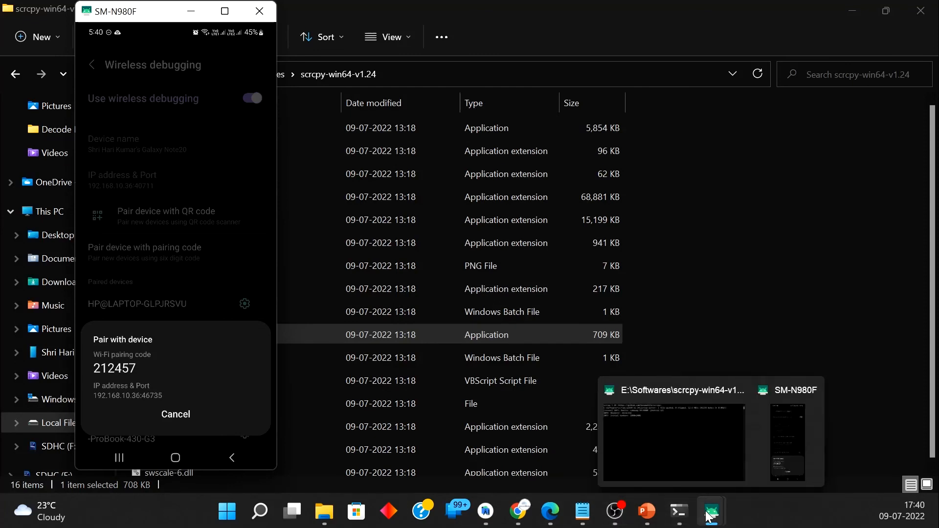
mouse_move(549, 512)
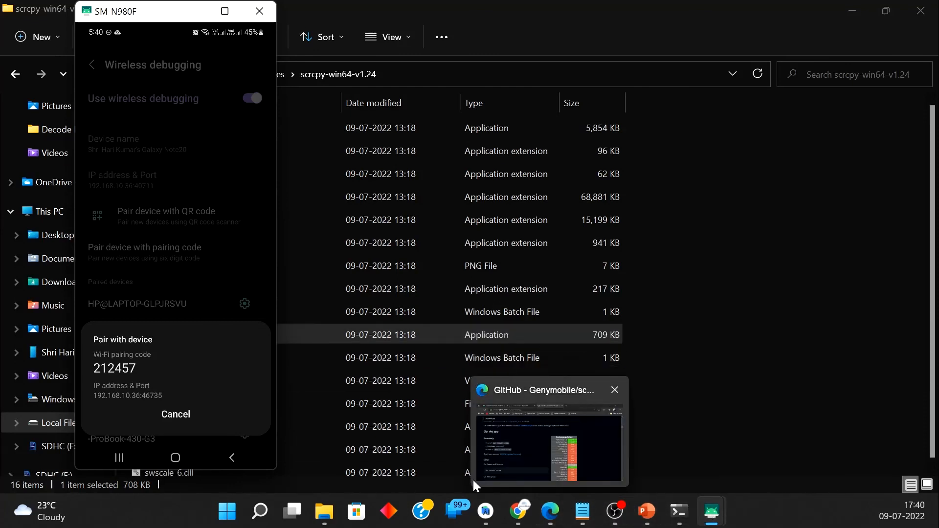
click(485, 511)
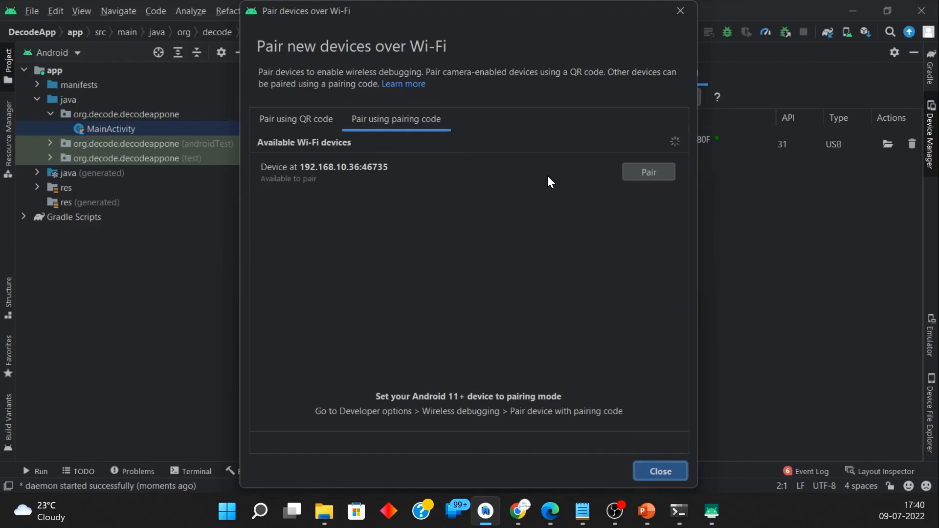
Step: Pair the available Wi-Fi device by entering the six-digit pairing code shown on the phone, and close the pairing dialogs
click(655, 175)
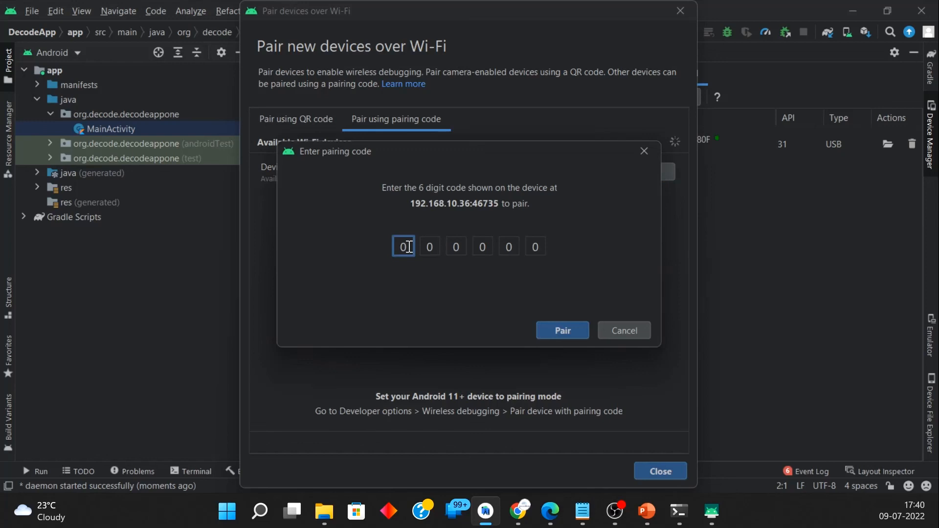
text(2)
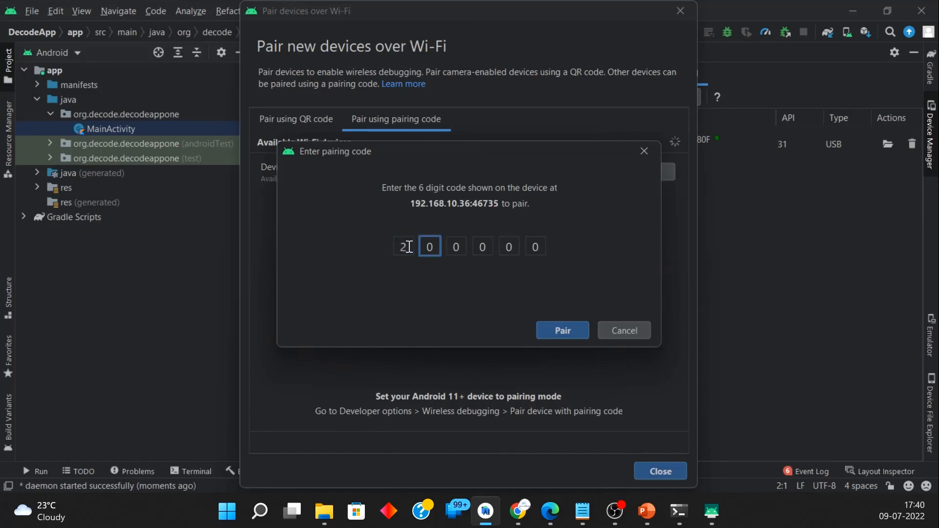
text(1)
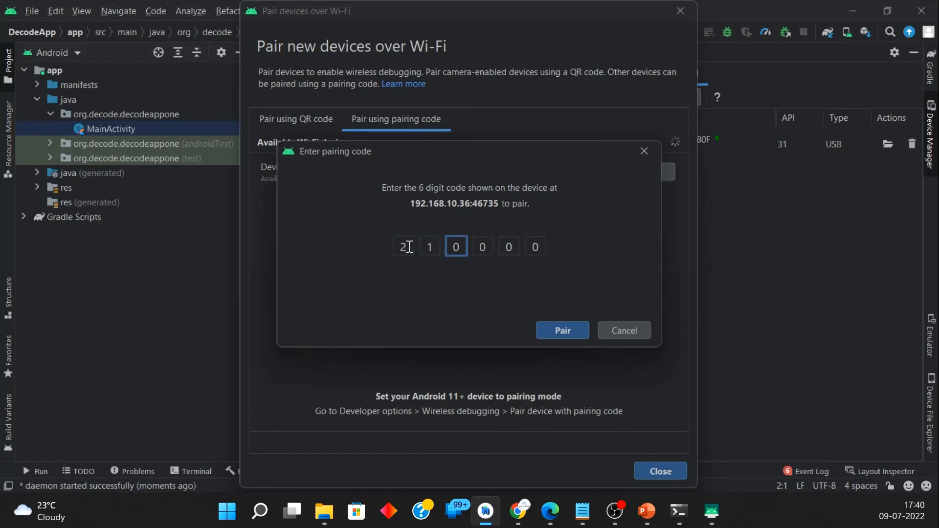
text(2457)
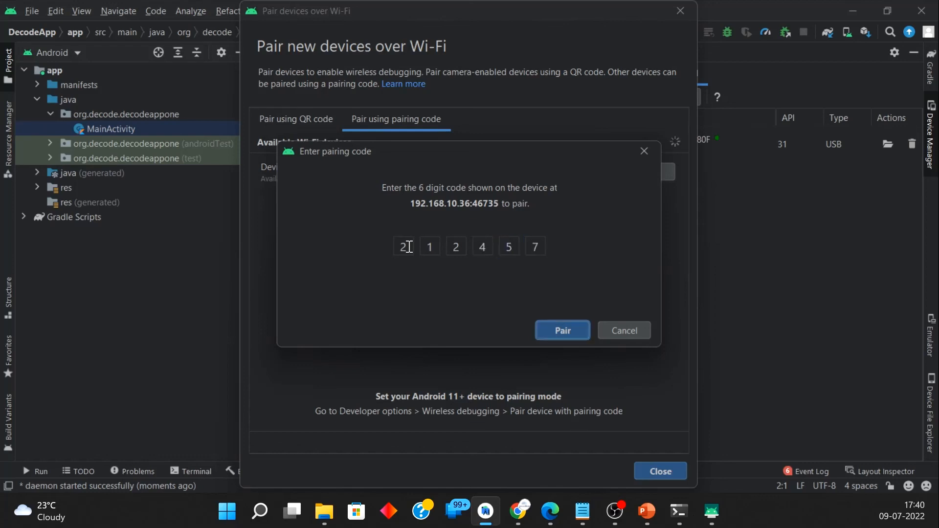
click(563, 331)
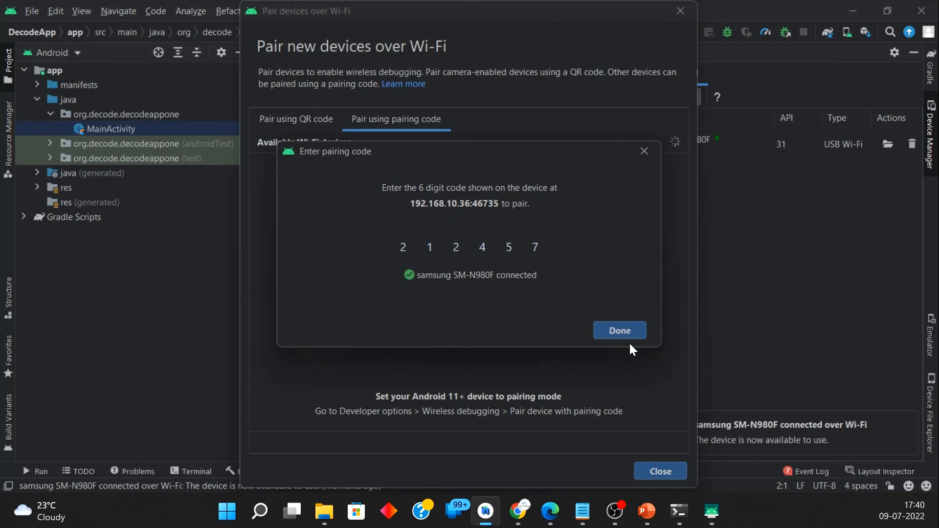
click(622, 329)
click(655, 472)
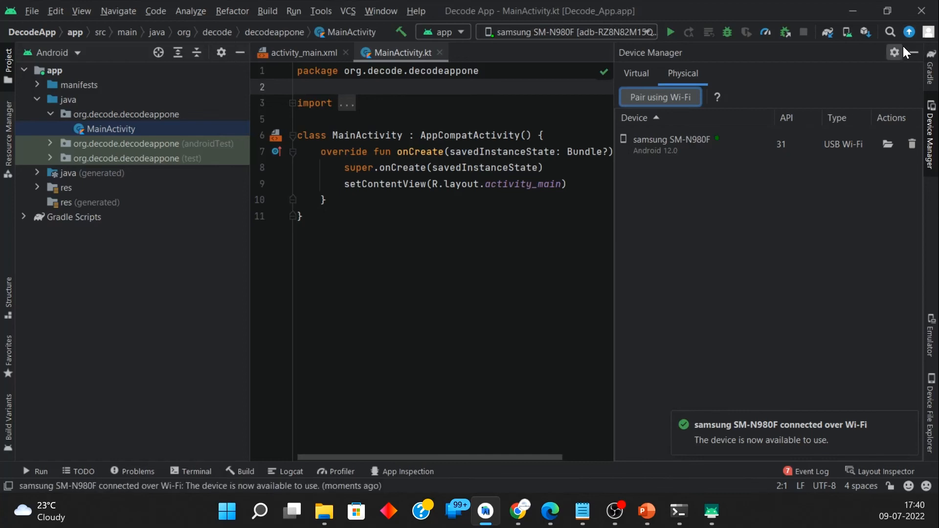
Step: Hide the Device Manager, run the app on the Wi-Fi-connected samsung SM-N980F and place its mirrored window beside the code
click(912, 53)
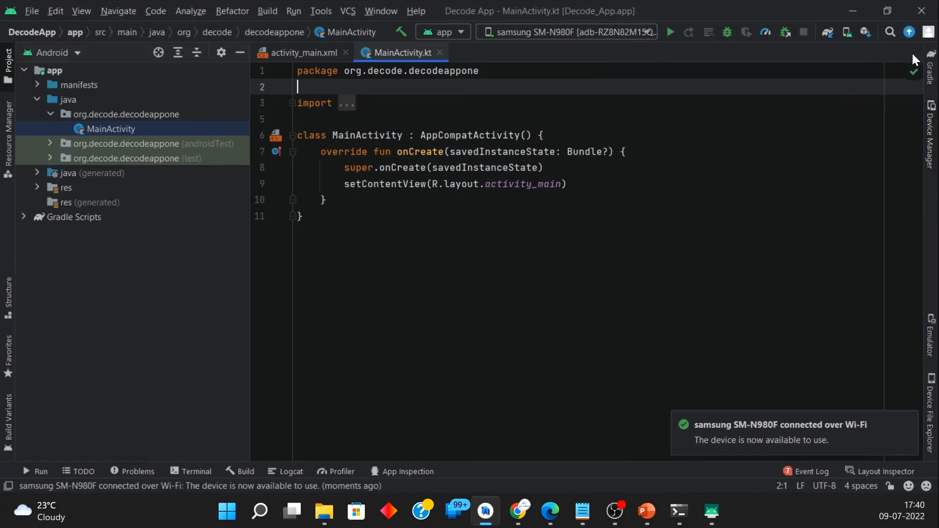
click(691, 120)
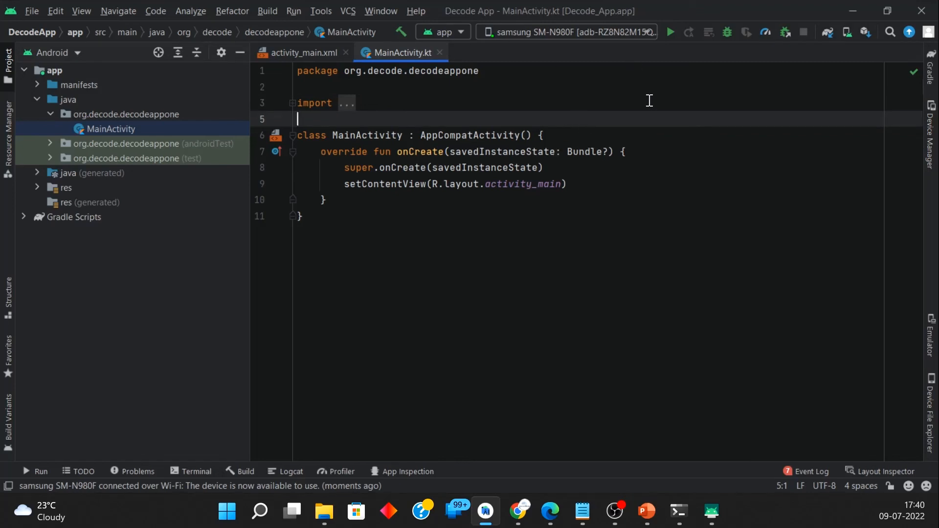
click(670, 32)
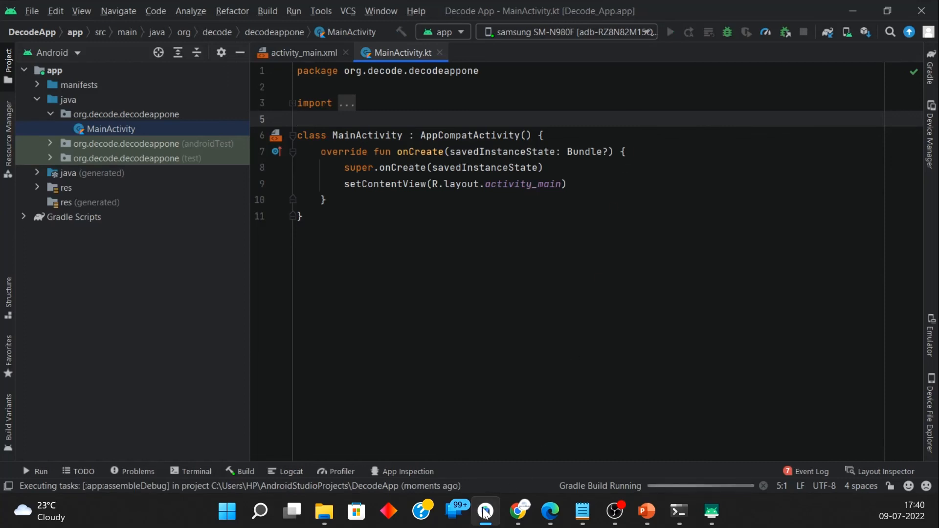
mouse_move(709, 514)
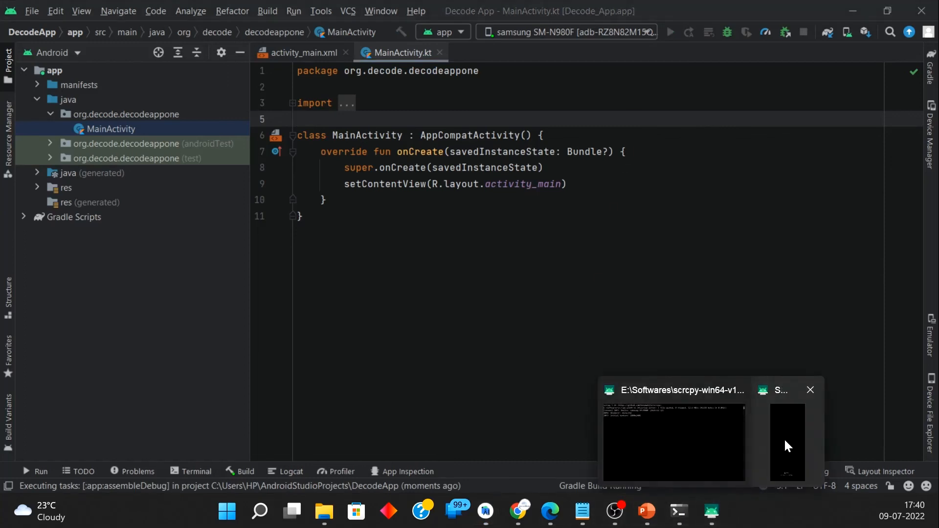
click(785, 438)
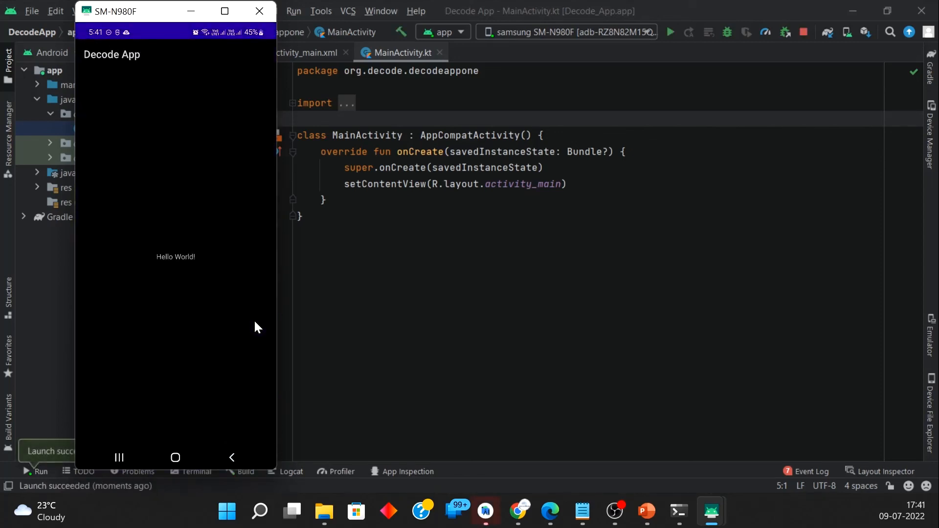
drag(129, 15, 736, 58)
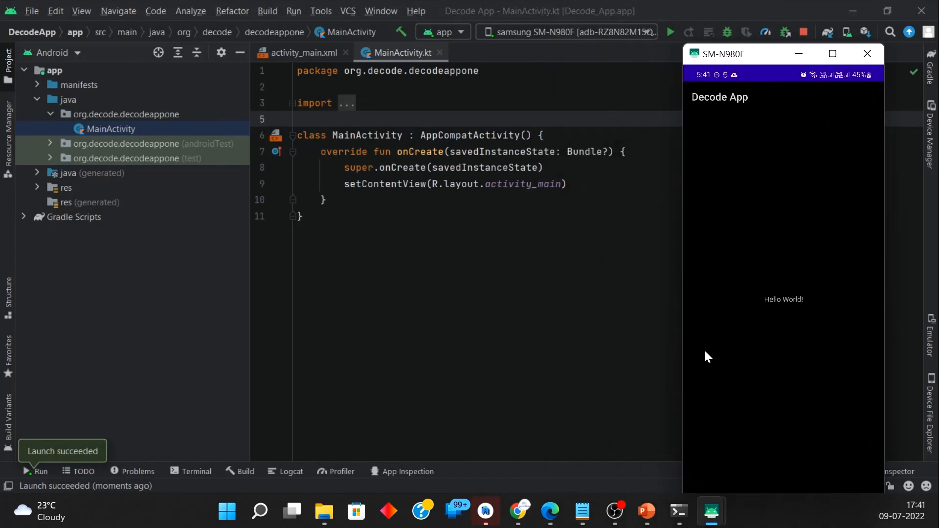
Step: Switch to the PowerPoint slideshow showing the Environment Setup slide
mouse_move(647, 511)
click(656, 440)
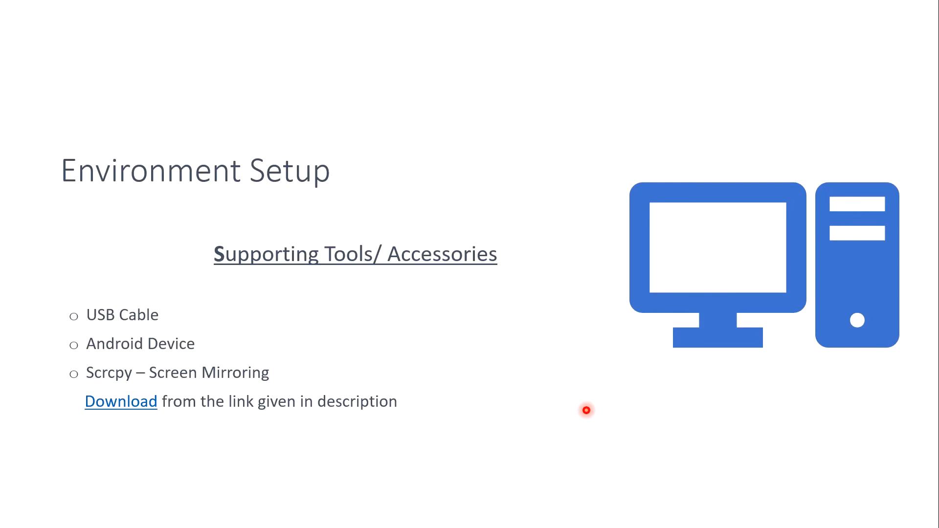